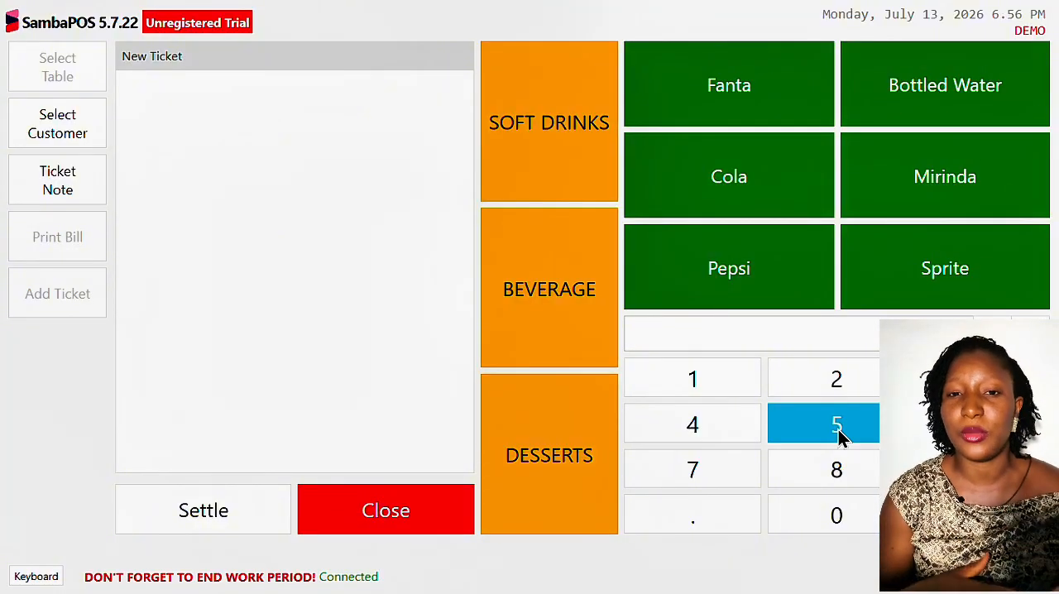
- Add 8 Pepsi and 12 Sprite to the new ticket
click(836, 472)
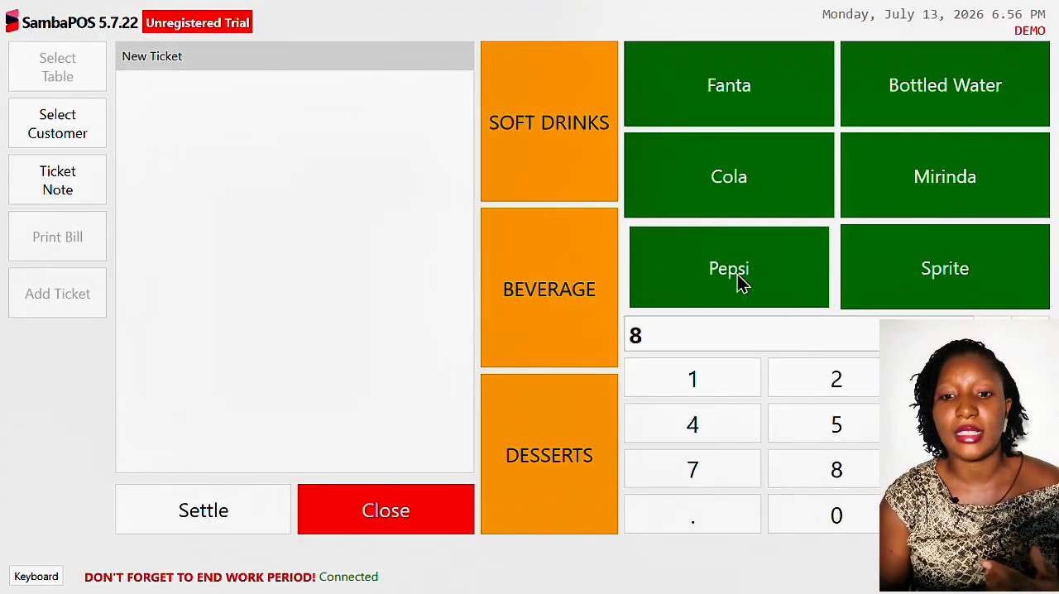
click(738, 274)
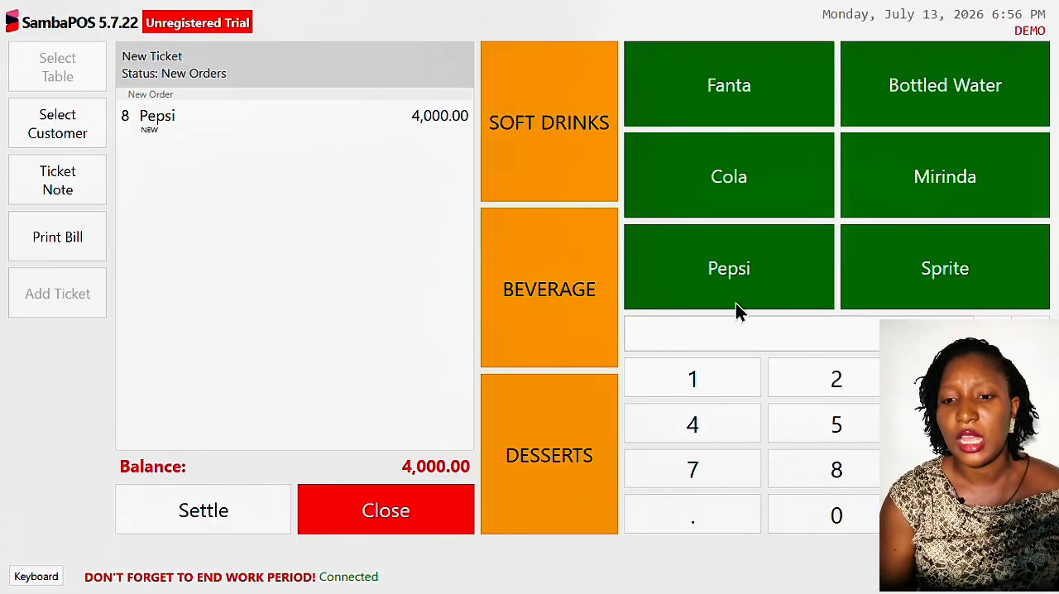
click(702, 385)
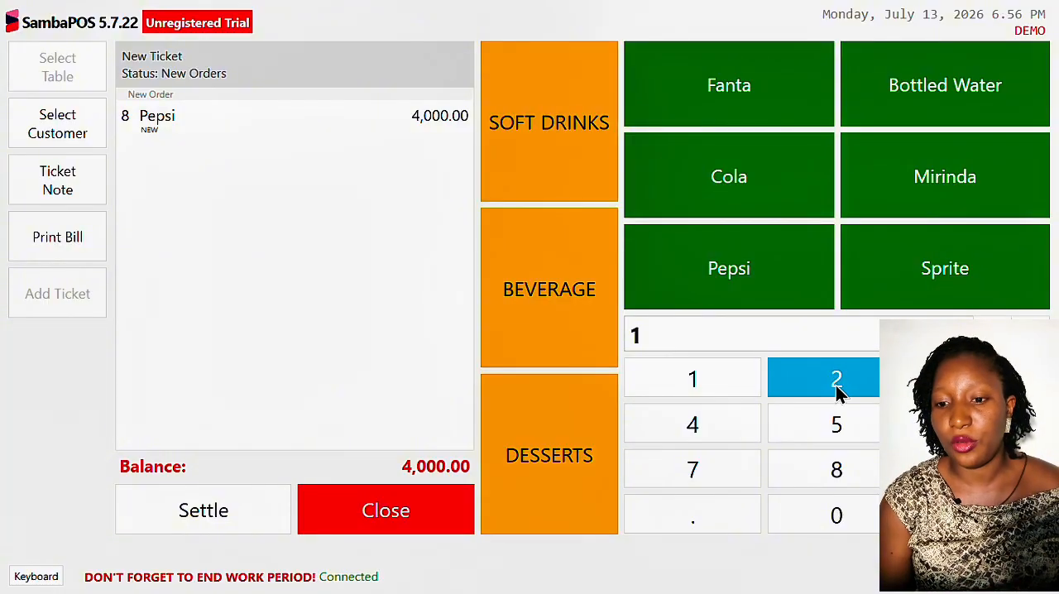
click(836, 385)
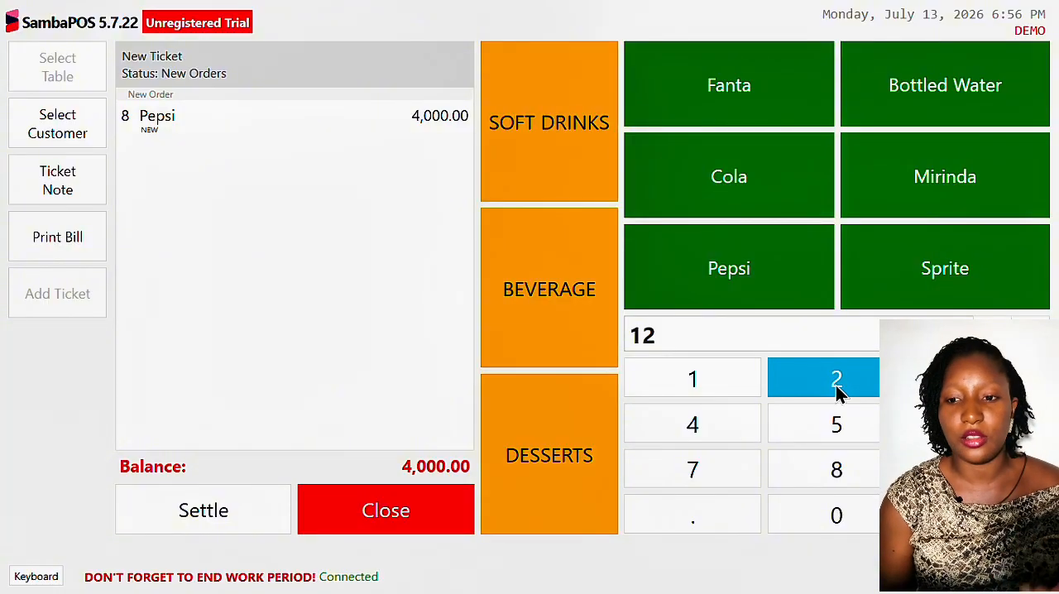
click(988, 256)
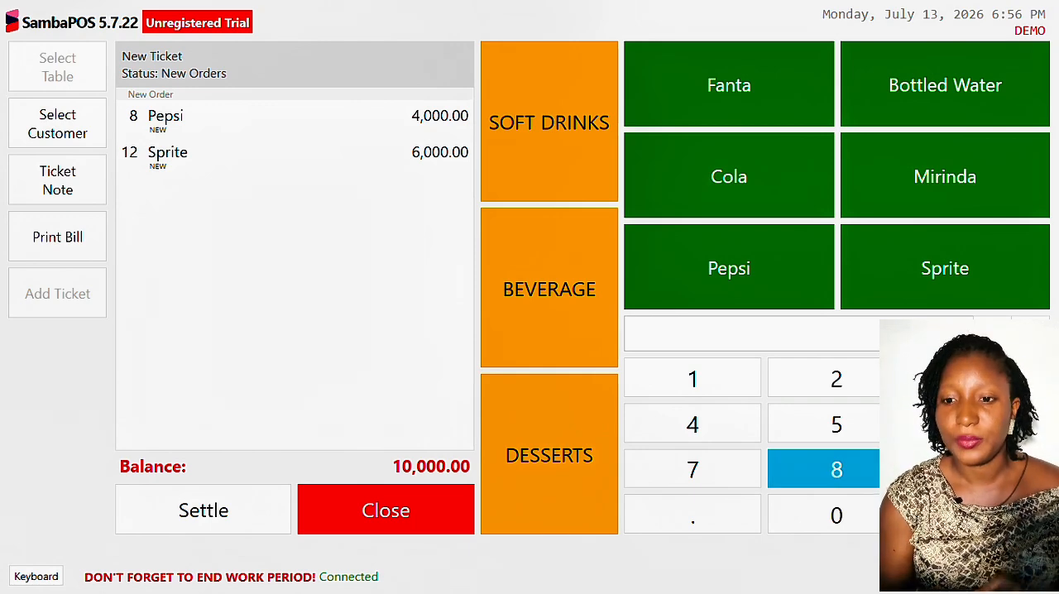
- Add one Fanta to the ticket and change that order line's price to 1000
click(735, 122)
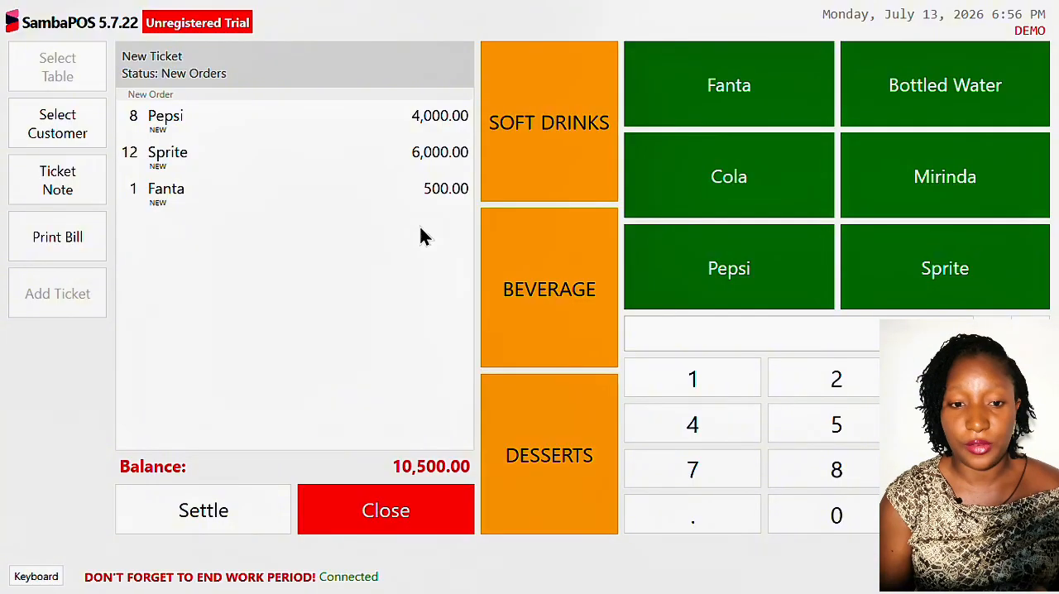
click(374, 201)
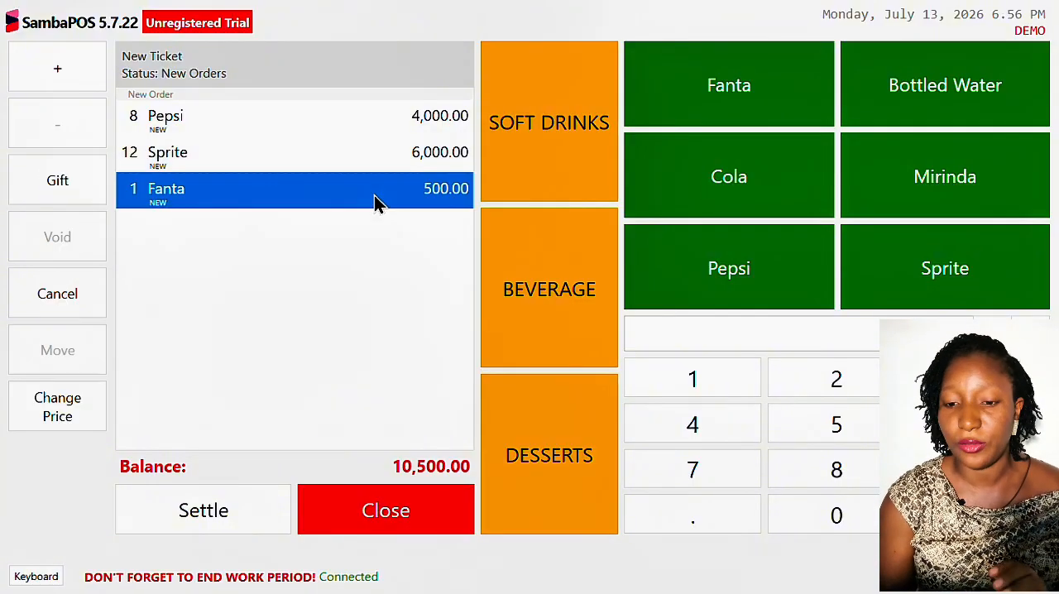
click(717, 386)
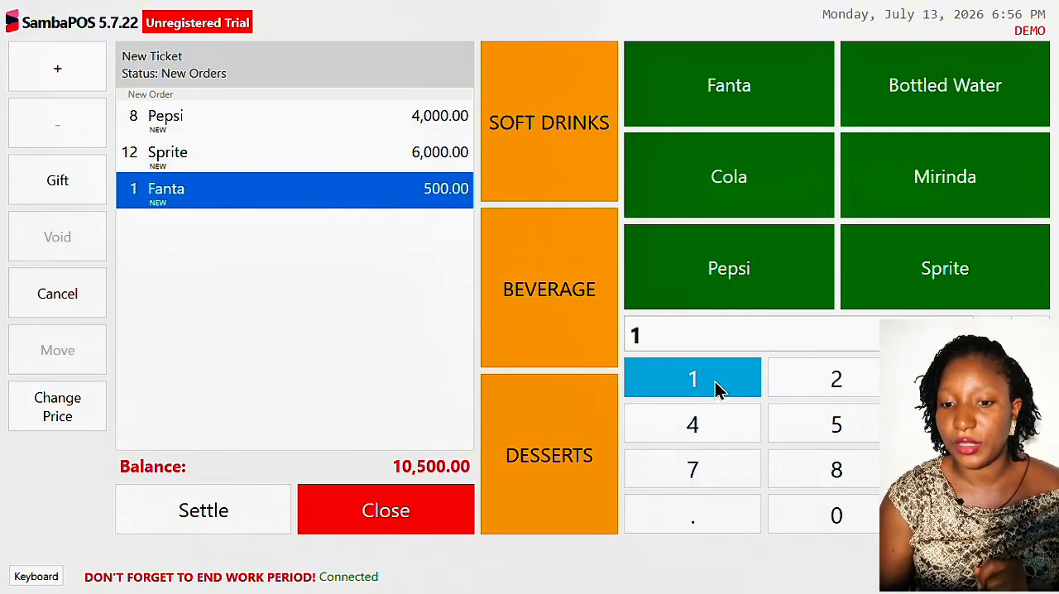
click(832, 513)
click(831, 513)
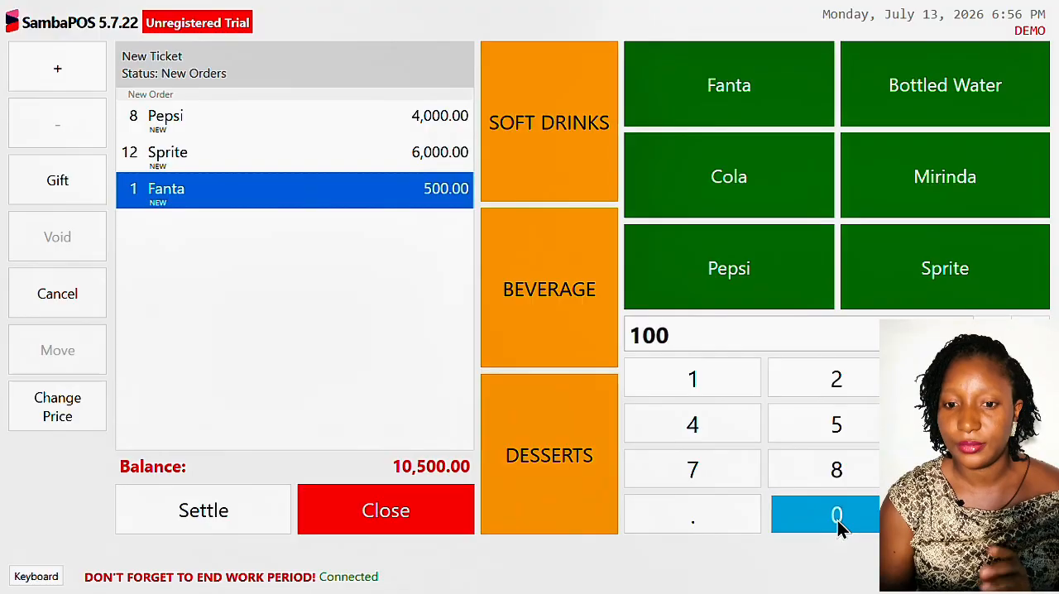
click(832, 513)
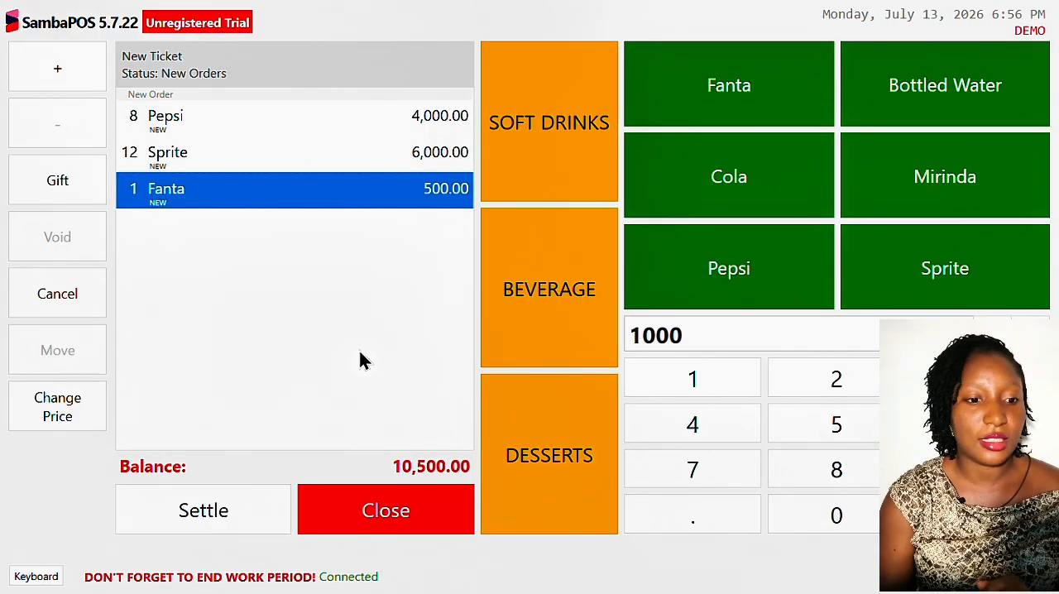
click(58, 413)
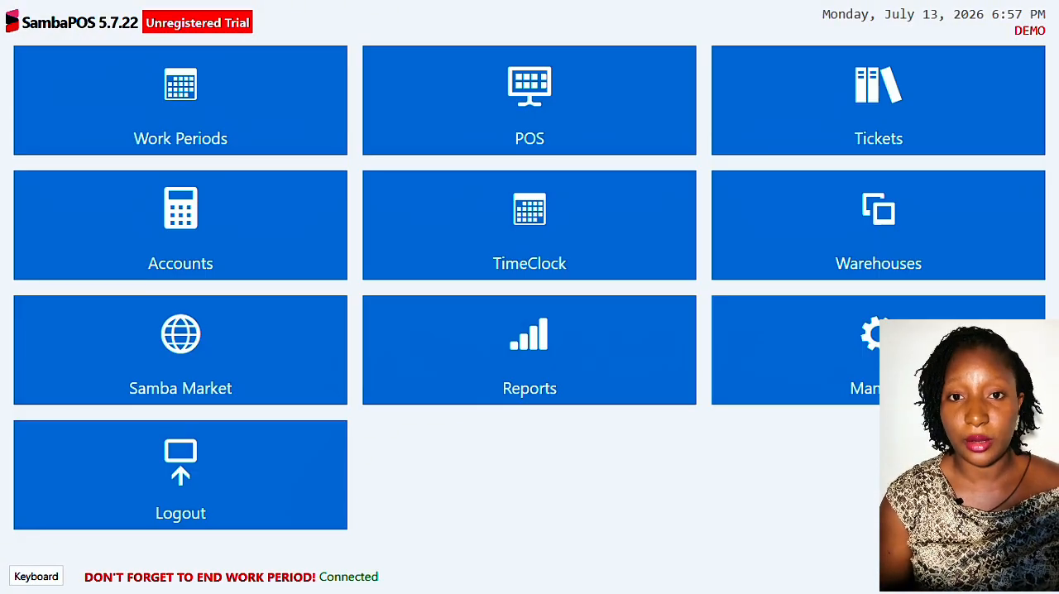
- Open the existing menu named Menu for editing from the product management menu list
click(795, 349)
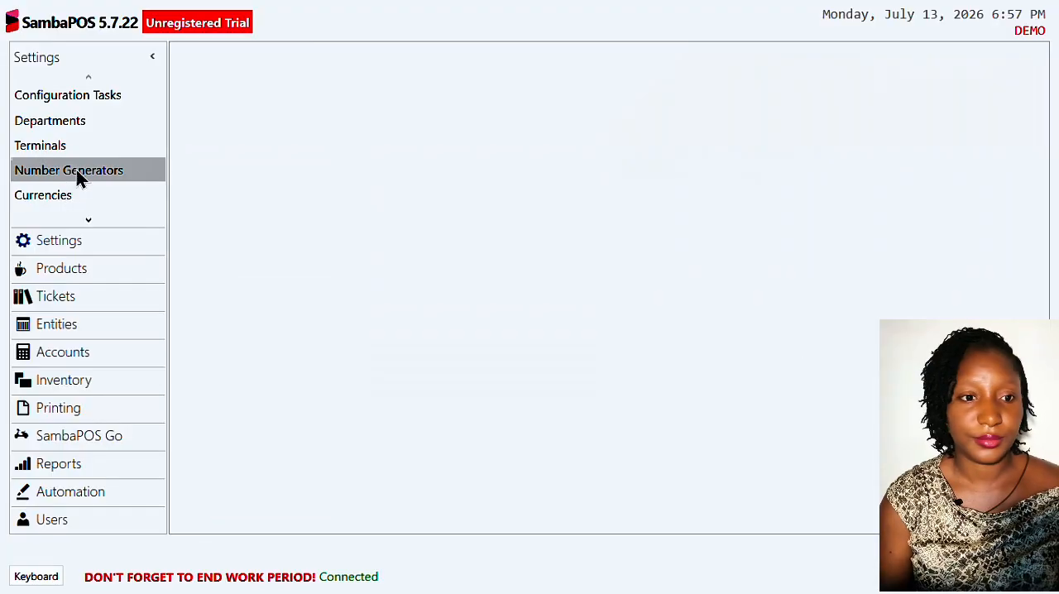
click(75, 270)
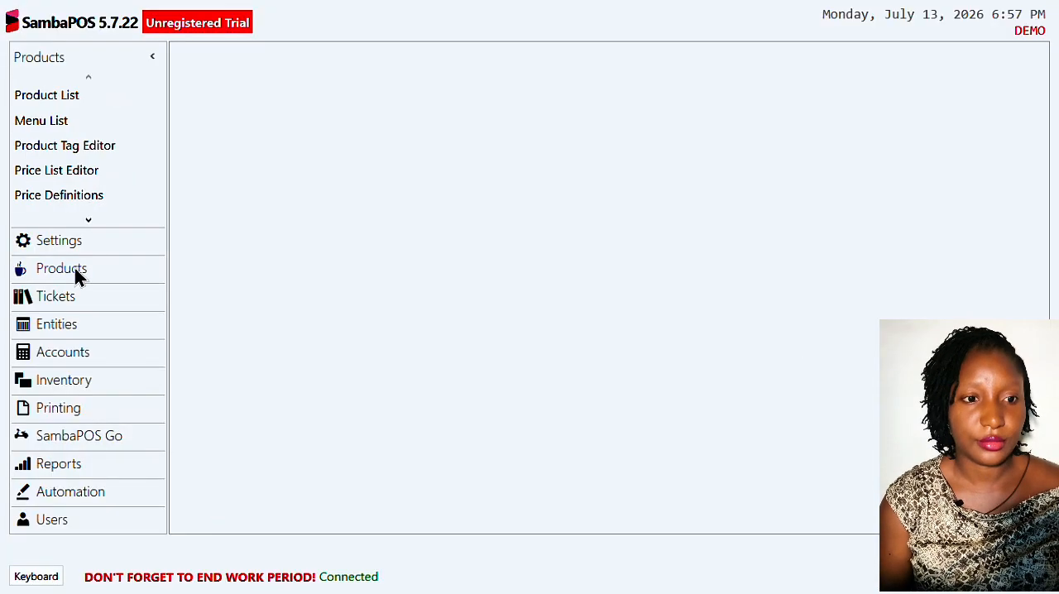
click(46, 123)
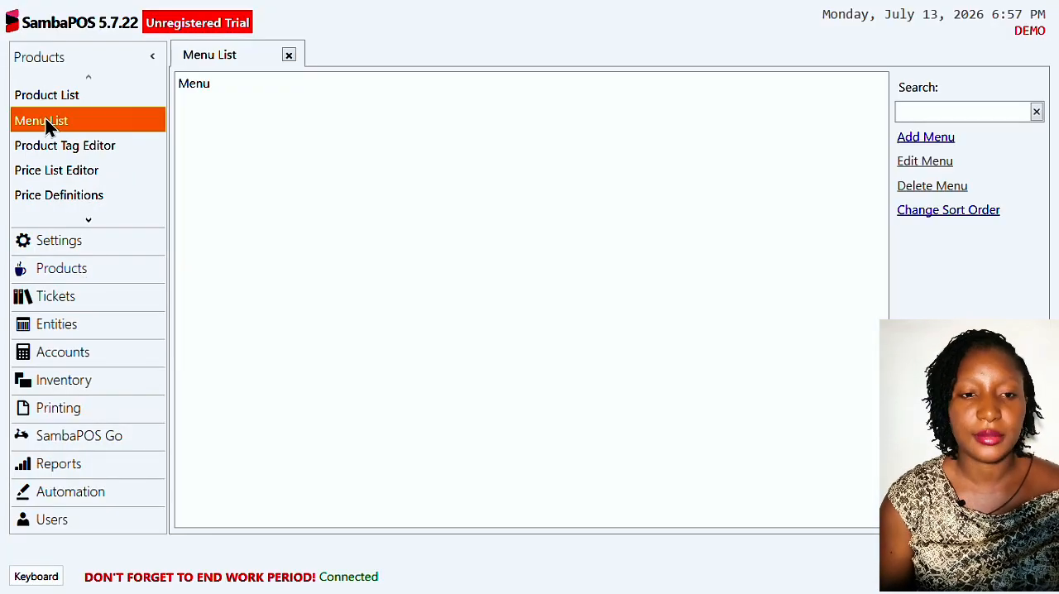
click(246, 84)
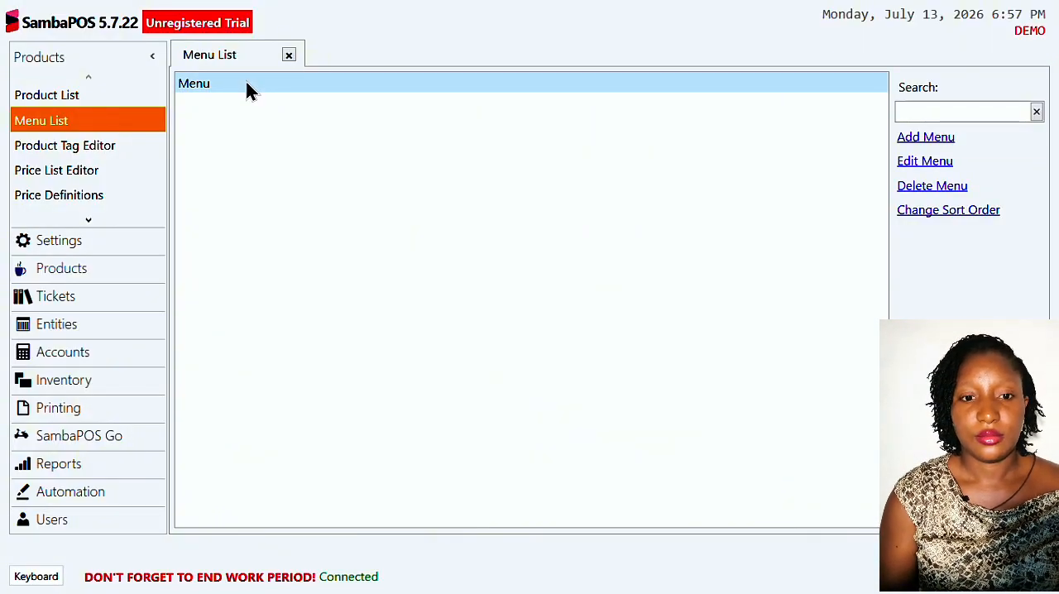
double_click(246, 84)
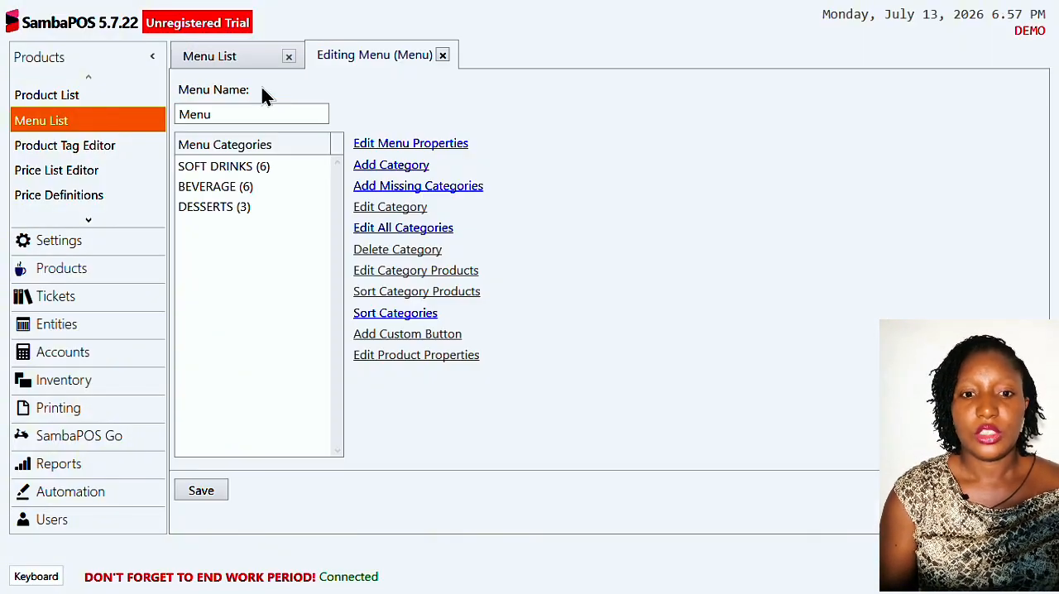
- Set the menu's category column count to 2 and category column width rate to 30, and save the menu
click(409, 151)
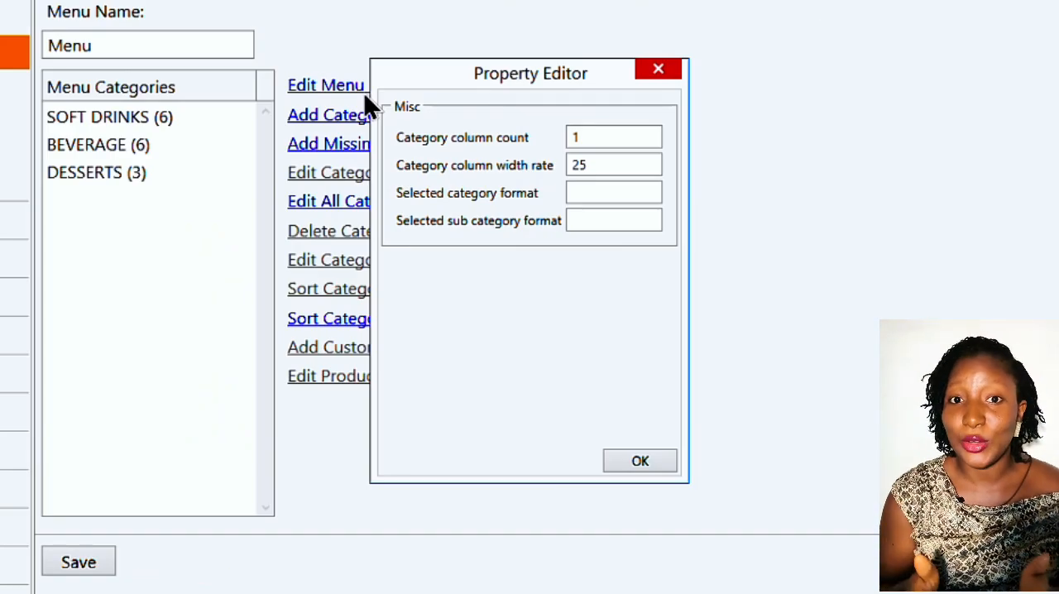
click(611, 138)
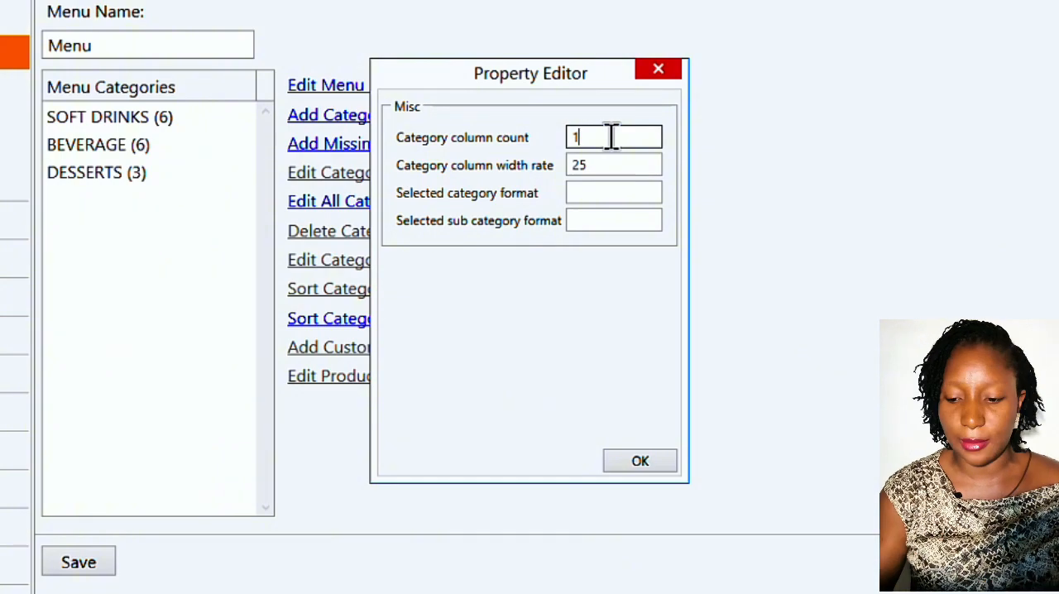
key(BackSpace)
text(2)
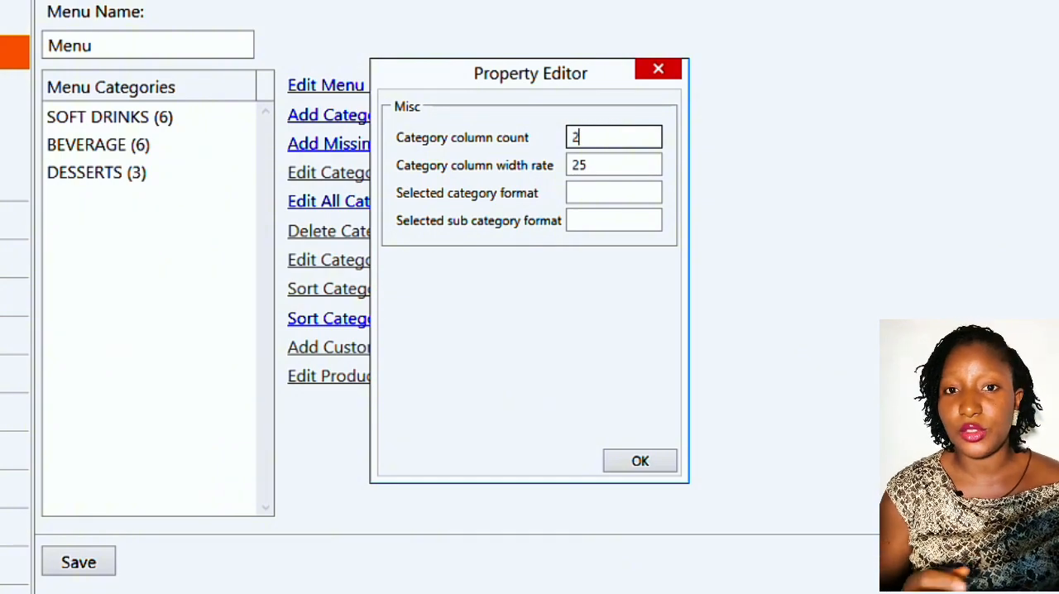
double_click(622, 164)
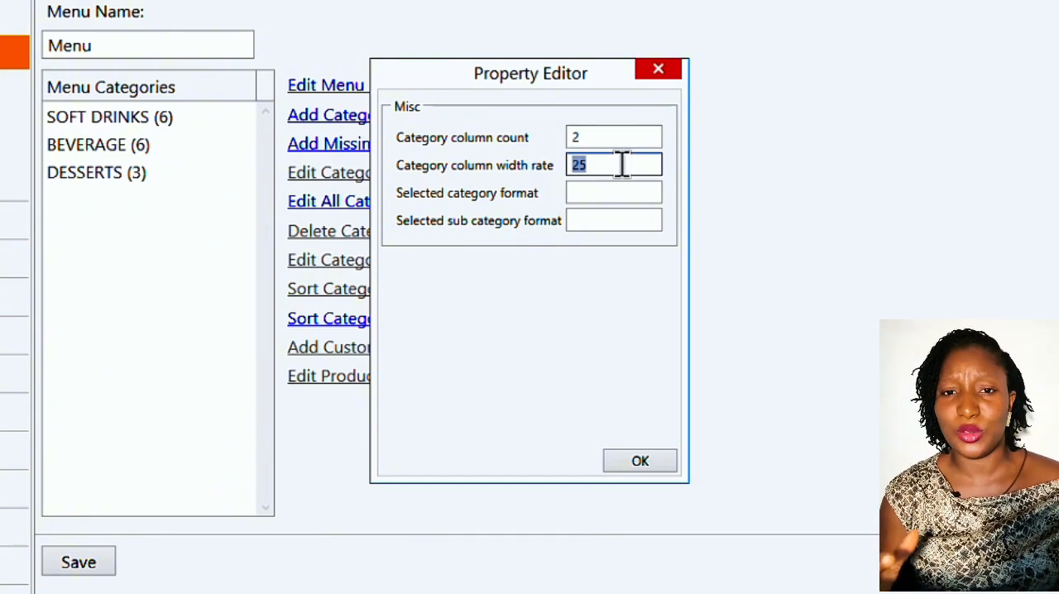
text(30)
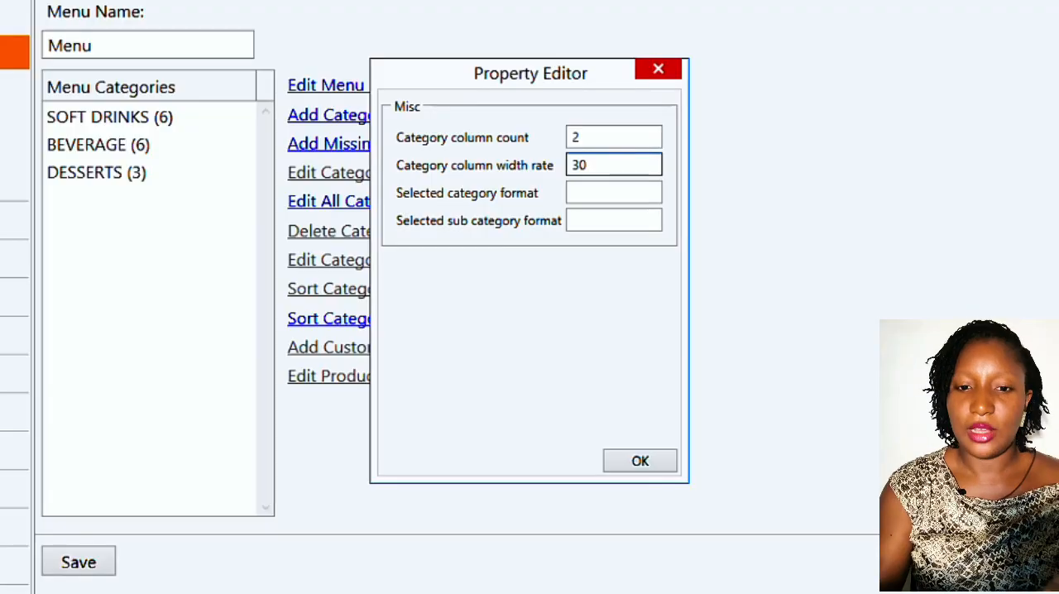
click(634, 462)
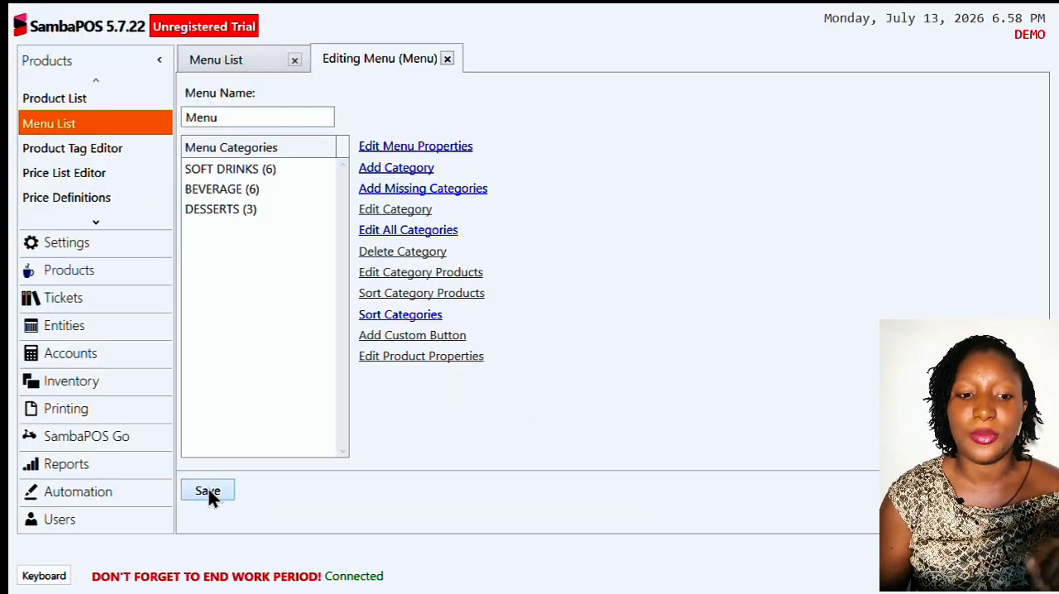
click(208, 491)
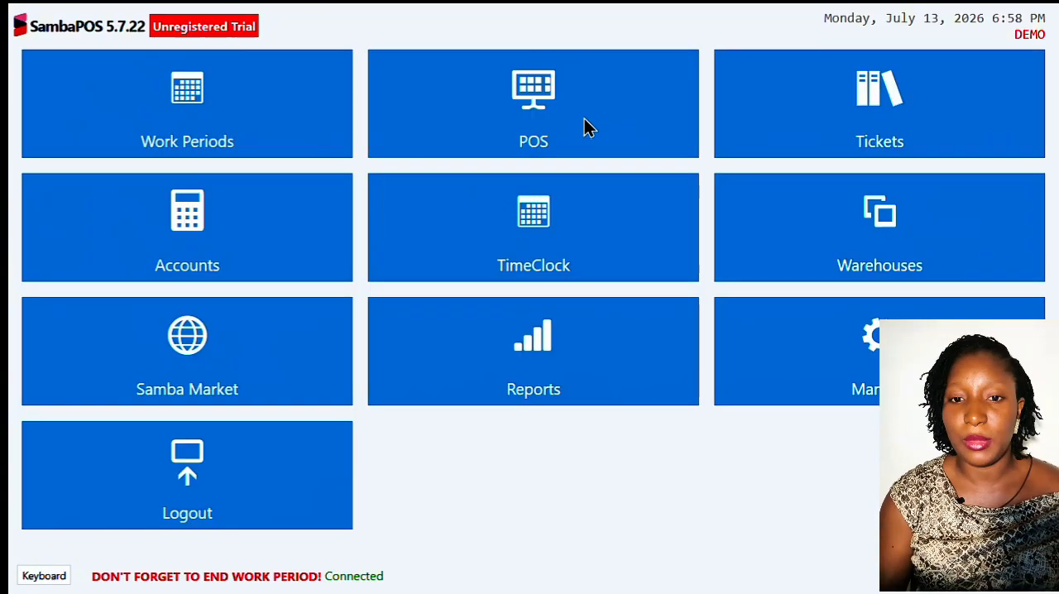
- Check the category button layout on the POS ordering screen and return to the menu's editor
click(585, 125)
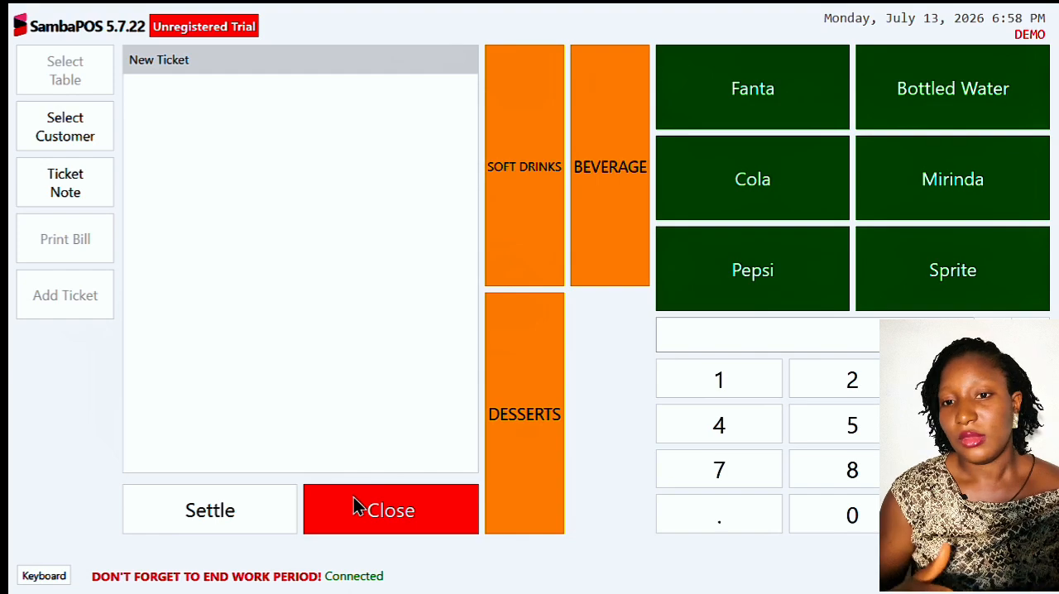
click(418, 526)
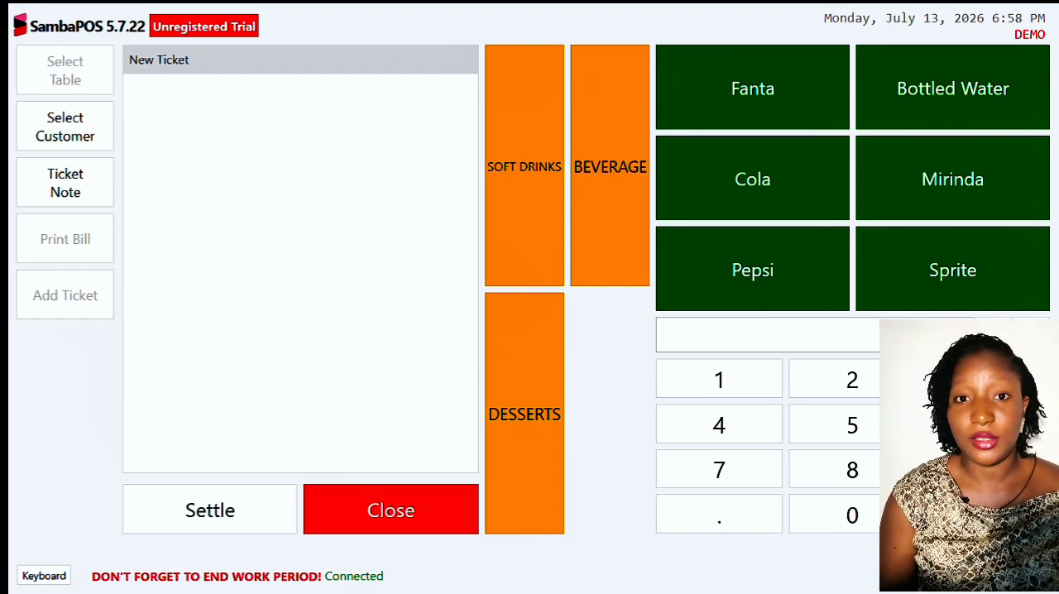
click(847, 326)
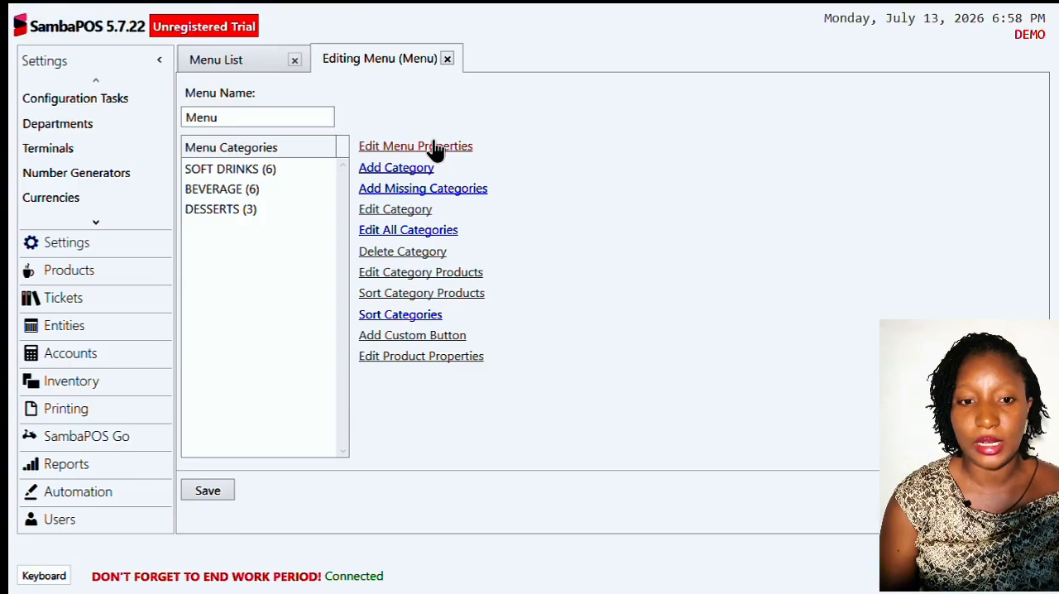
- Set the menu's category column count to 1 in its menu properties
click(435, 147)
double_click(585, 184)
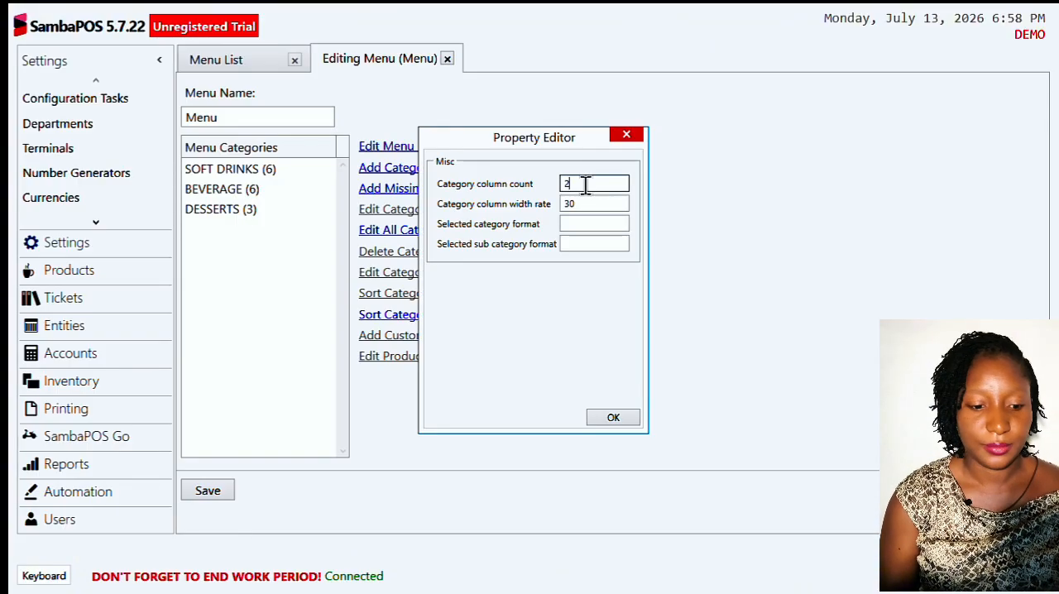
text(1)
click(611, 418)
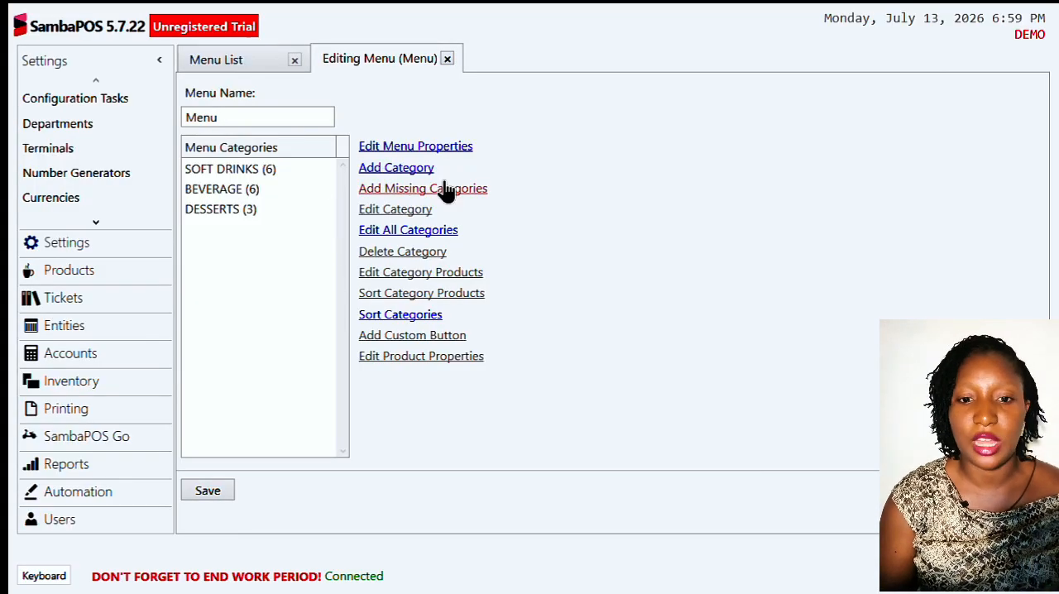
- Open the SOFT DRINKS category's properties and widen the editor window so the fields show in full
click(256, 172)
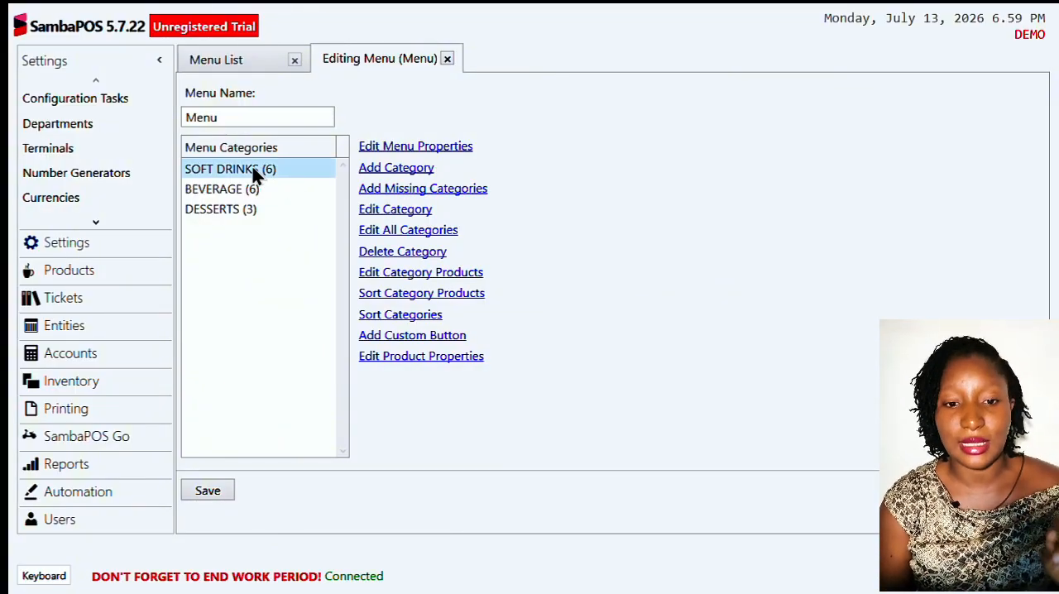
click(396, 209)
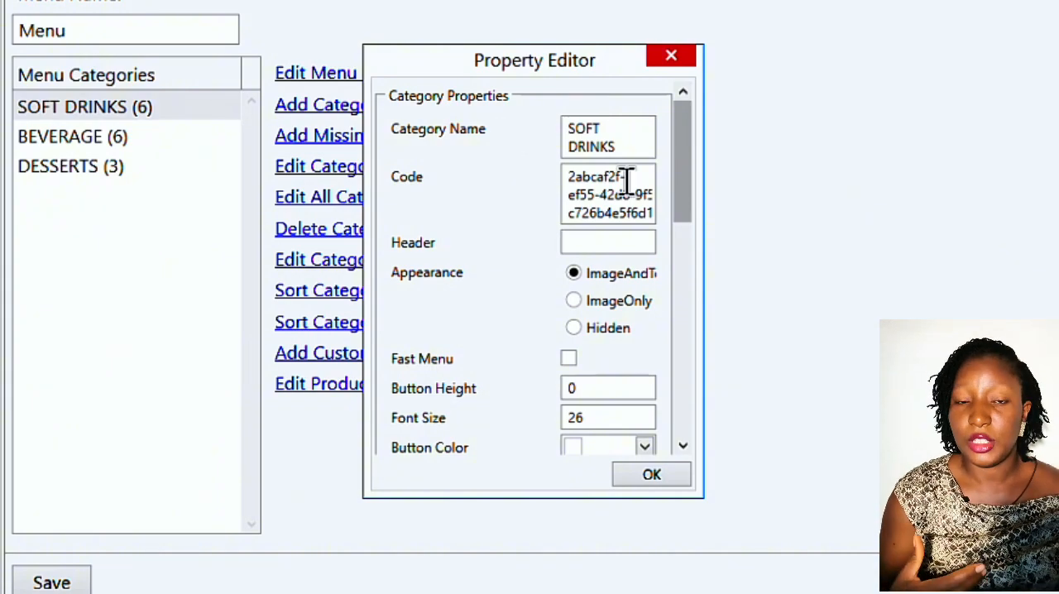
click(629, 243)
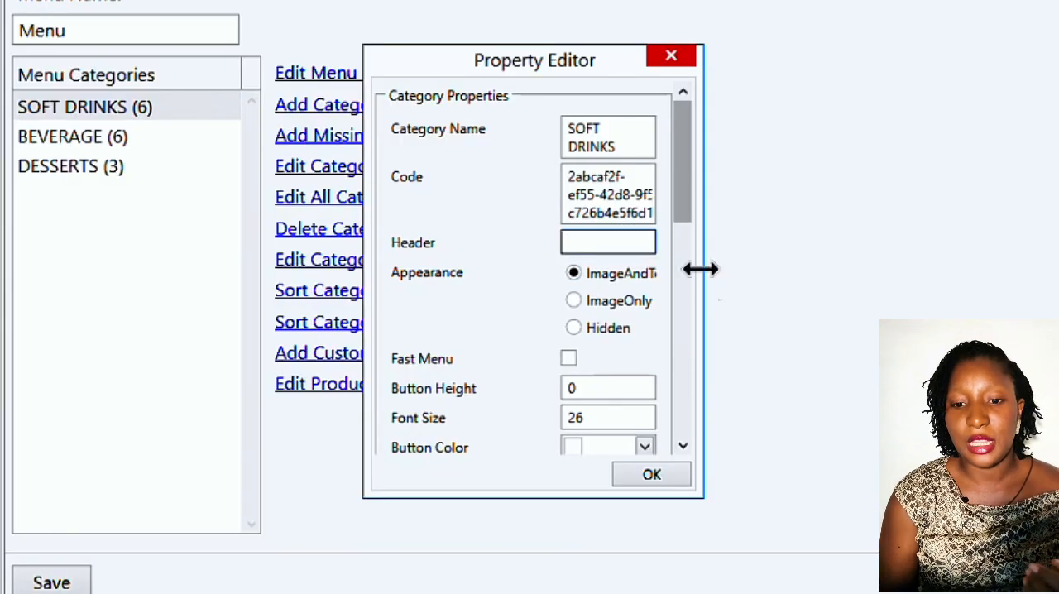
drag(704, 273, 821, 257)
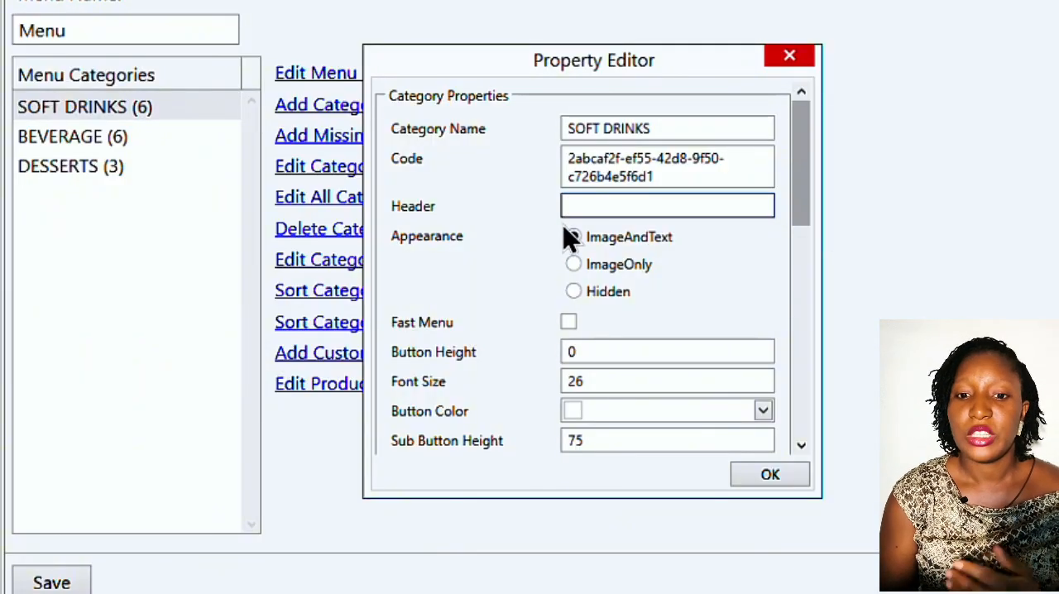
- Try the ImageOnly and Hidden appearance options for the SOFT DRINKS category, then return to ImageAndText
click(576, 267)
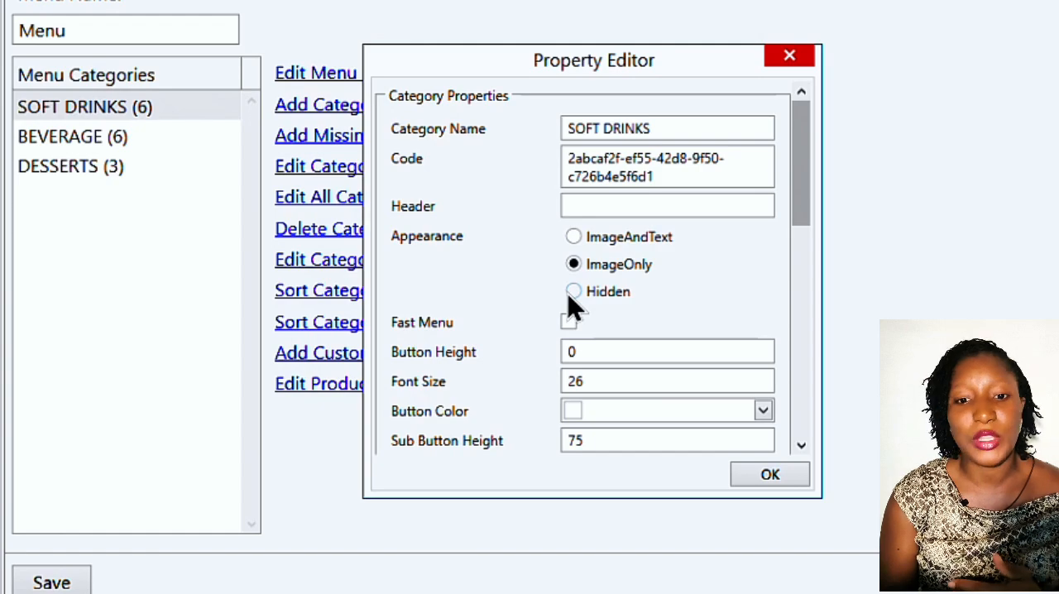
click(574, 291)
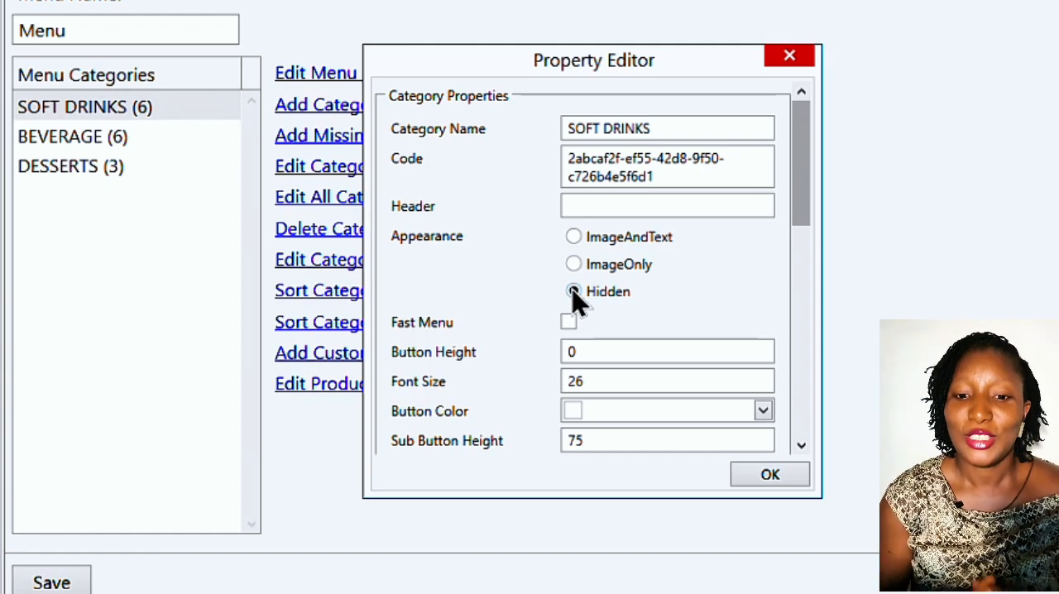
click(577, 265)
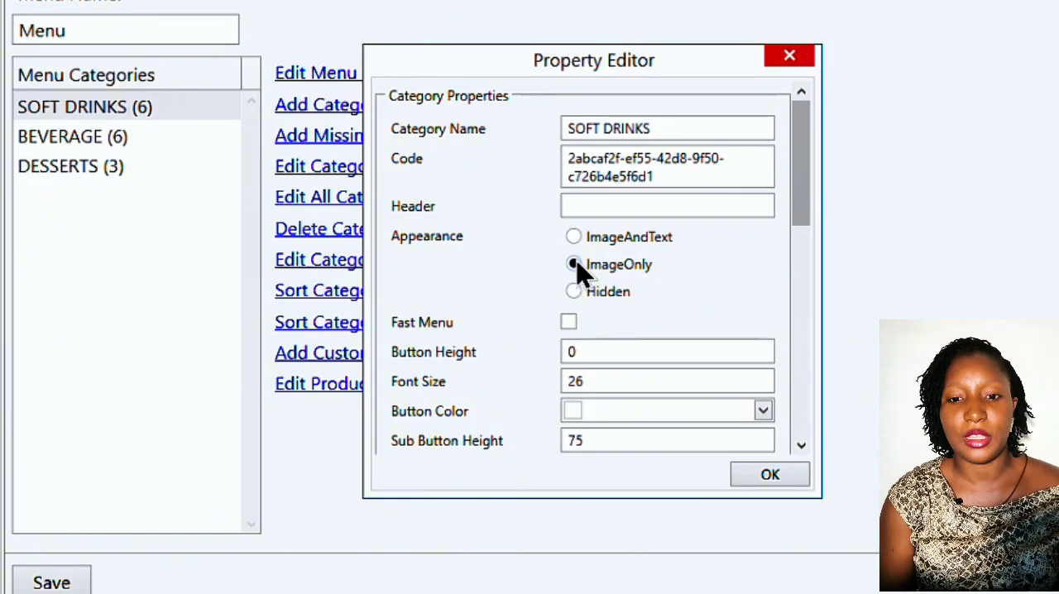
click(574, 237)
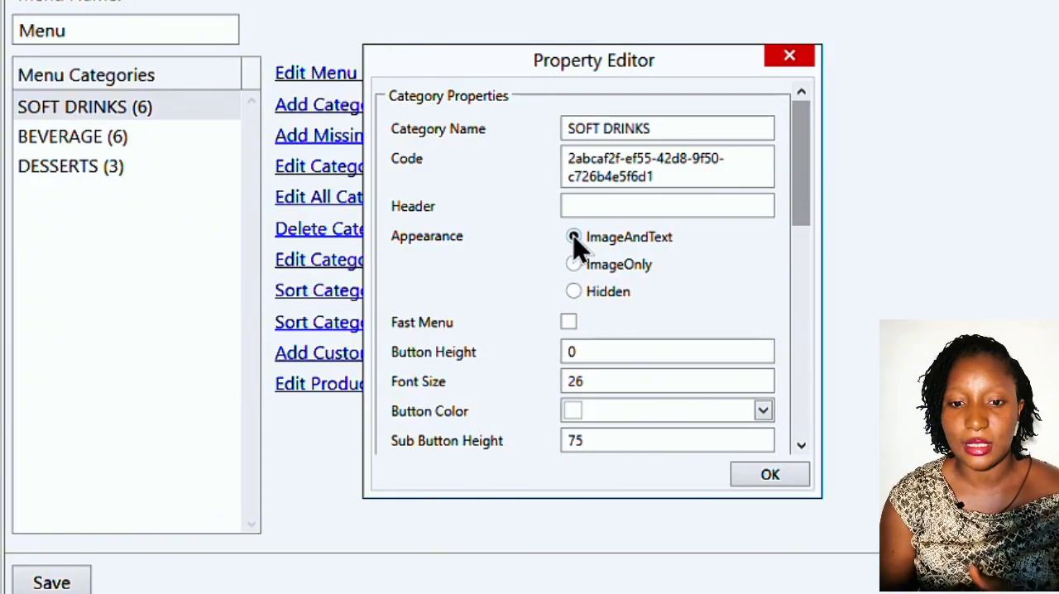
- Enable Fast Menu for the SOFT DRINKS category and save the menu to check it on the POS ordering screen
scroll(573, 238, down, 1)
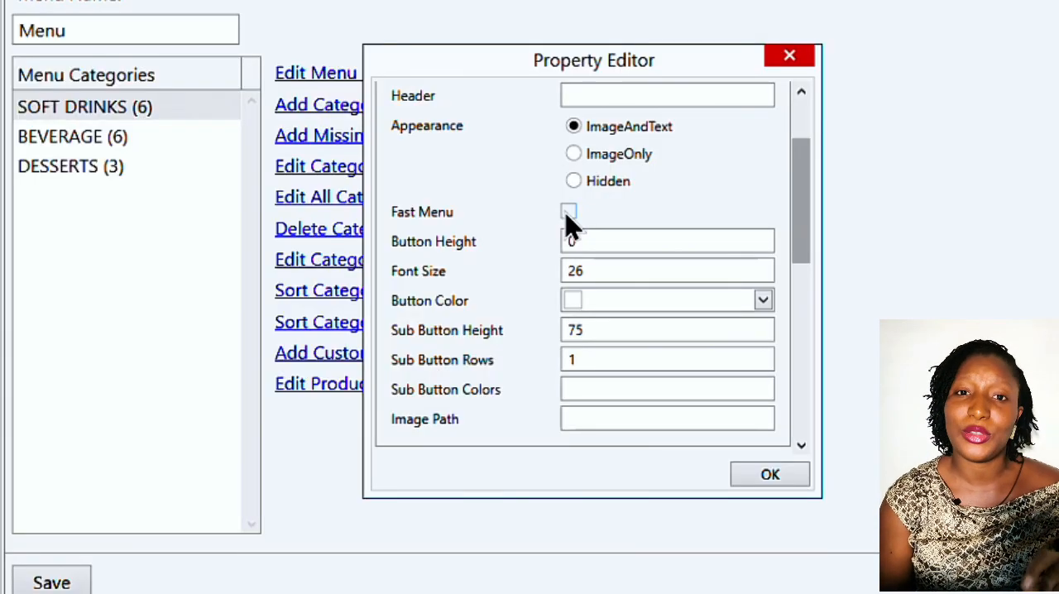
click(569, 213)
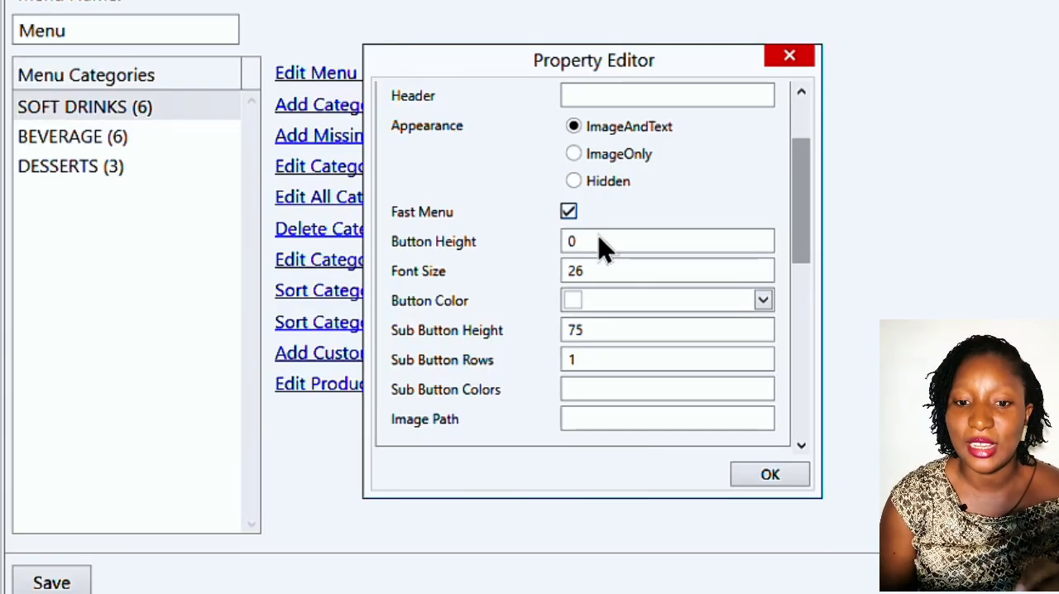
click(770, 475)
click(45, 586)
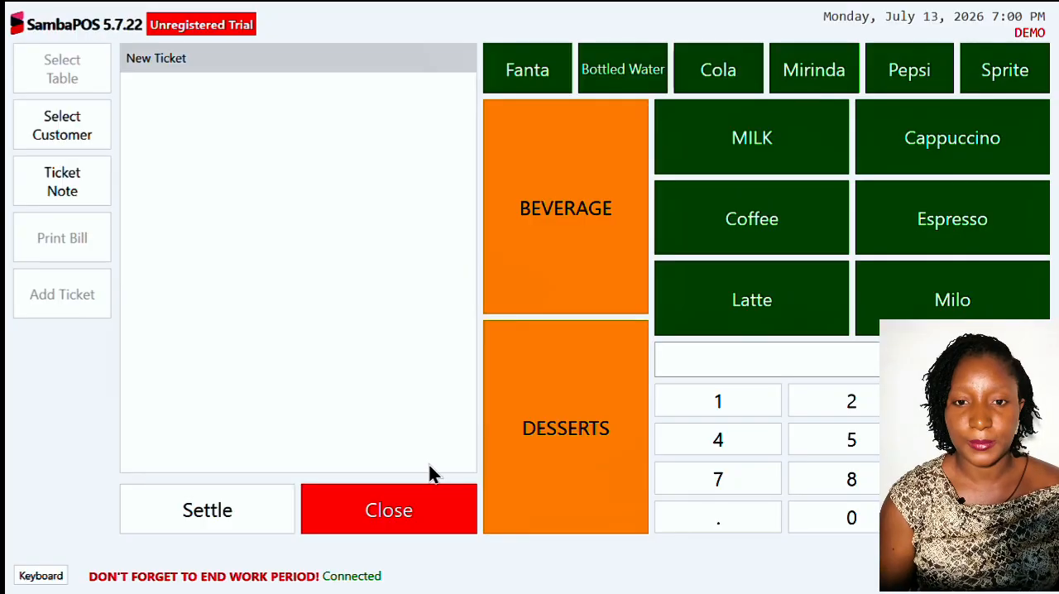
click(389, 511)
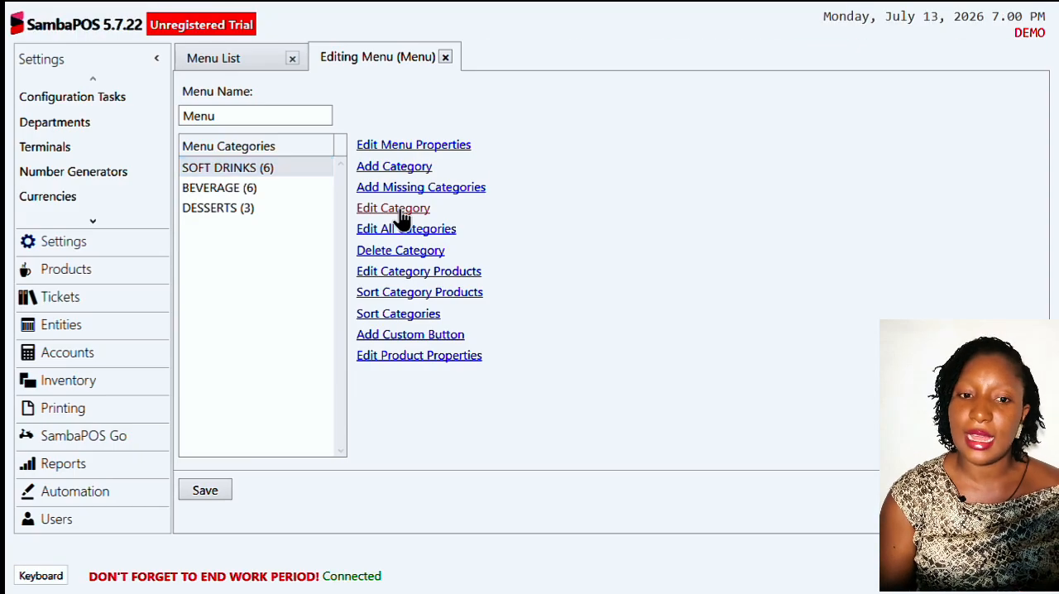
- Reopen the SOFT DRINKS category's properties and turn off Fast Menu
click(393, 210)
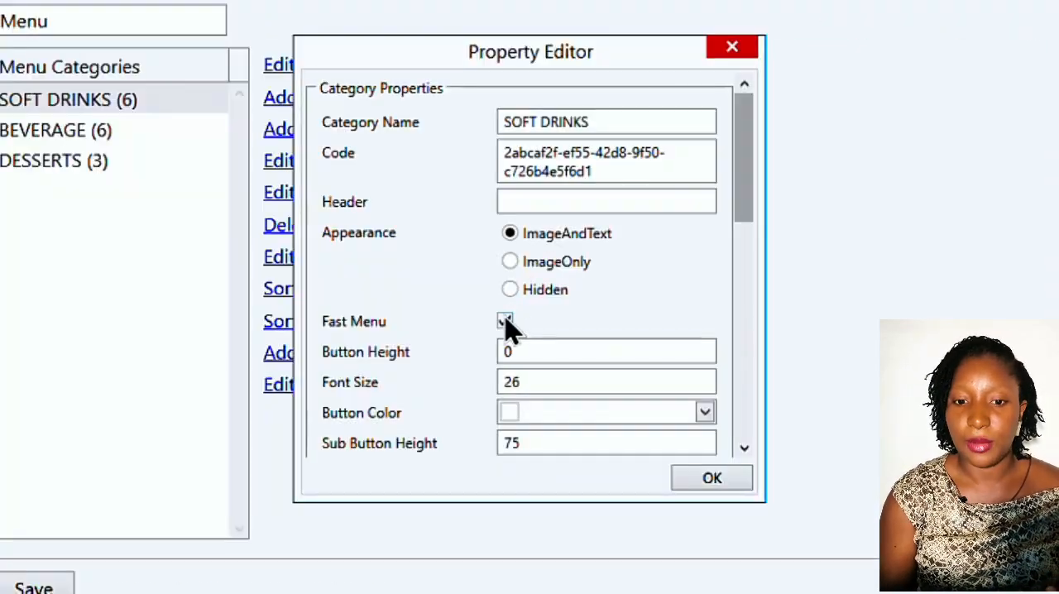
click(504, 322)
- Try the dark blue theme color #FF1F497D as the SOFT DRINKS category's button color
scroll(507, 326, down, 2)
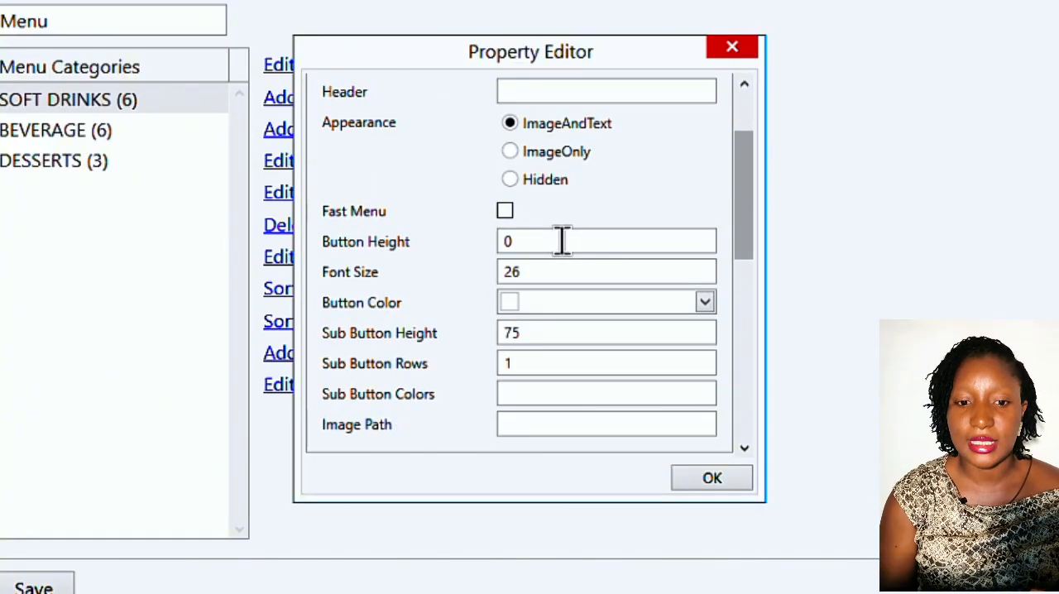
scroll(562, 241, down, 5)
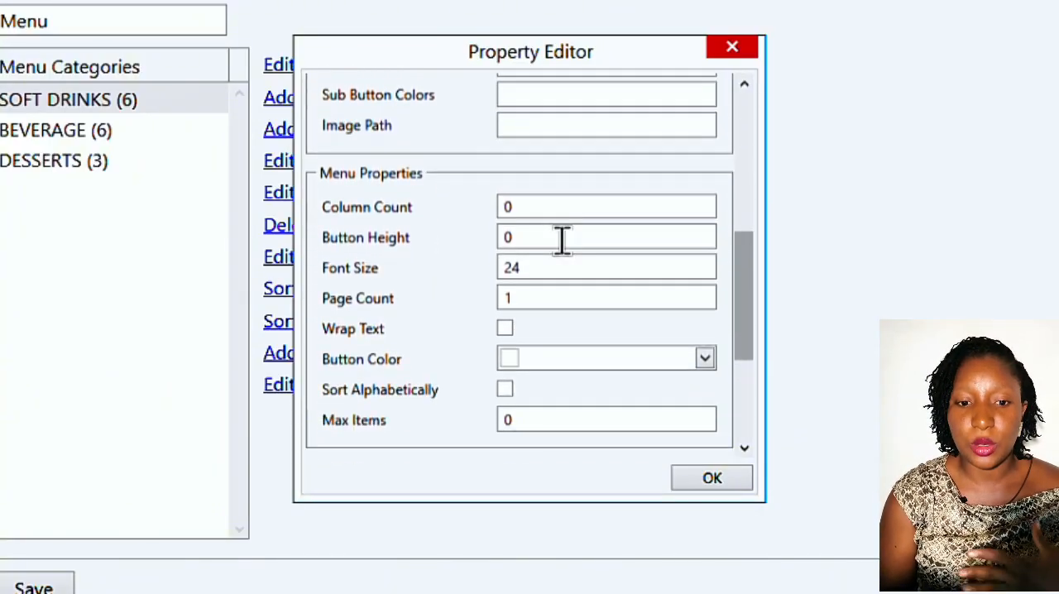
scroll(562, 241, up, 5)
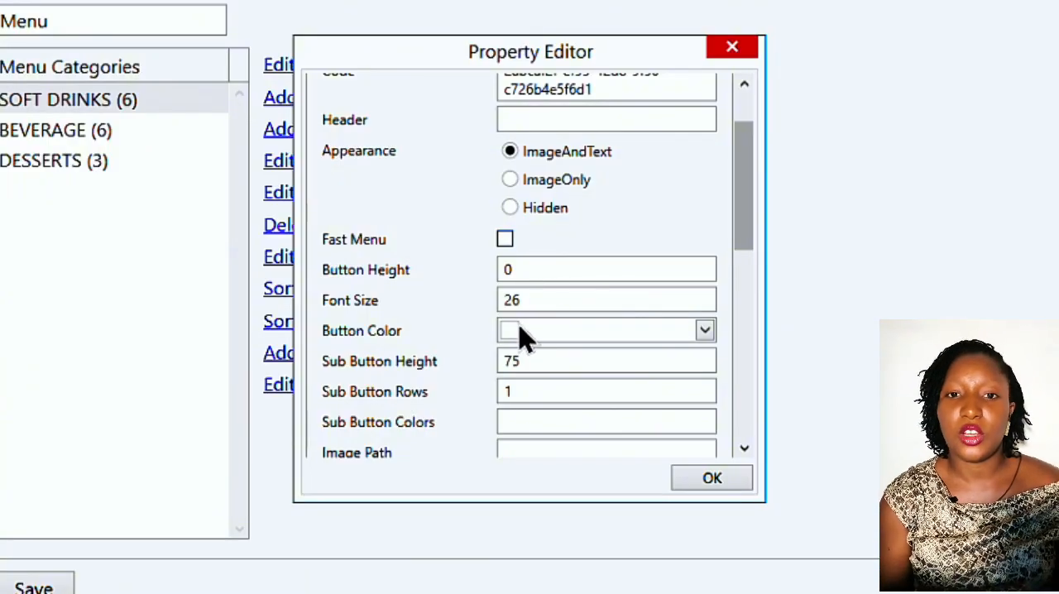
click(704, 331)
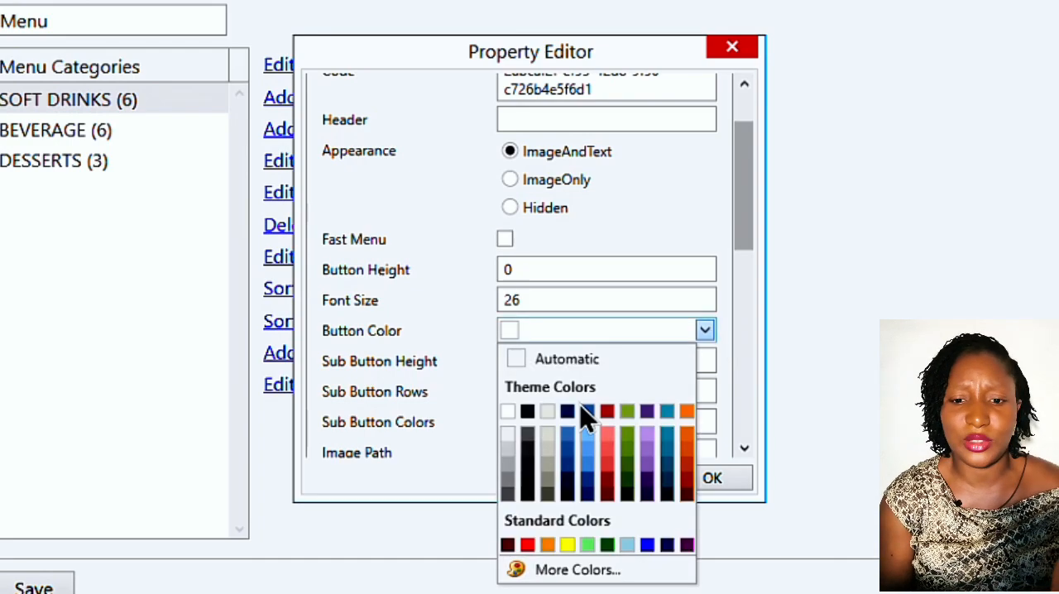
click(568, 410)
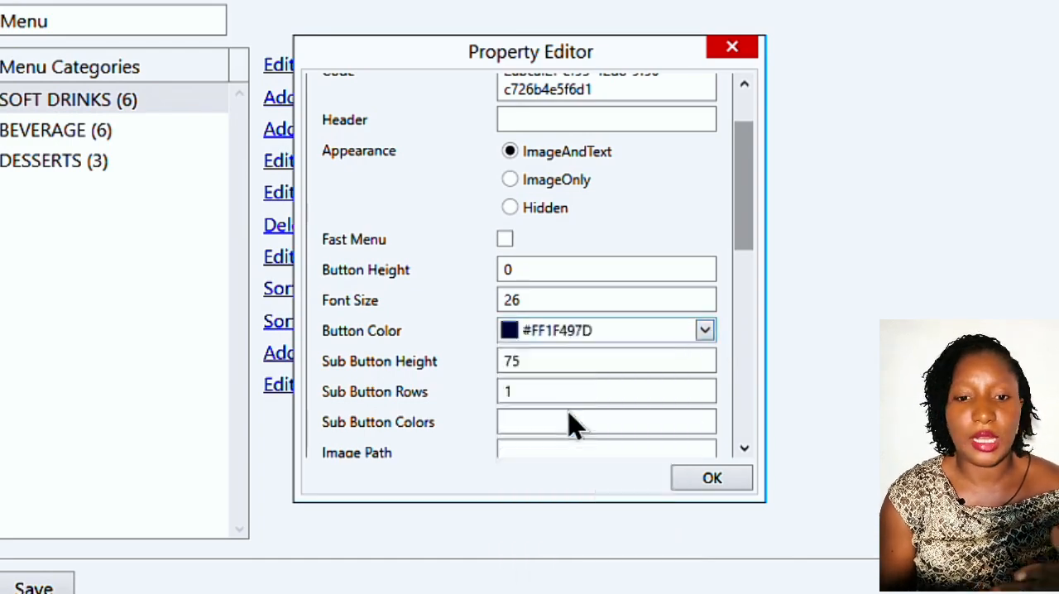
- Set the category's image path to C:\Users\user\Pictures\1.webp, removing the quotation marks around the pasted path
scroll(567, 397, down, 3)
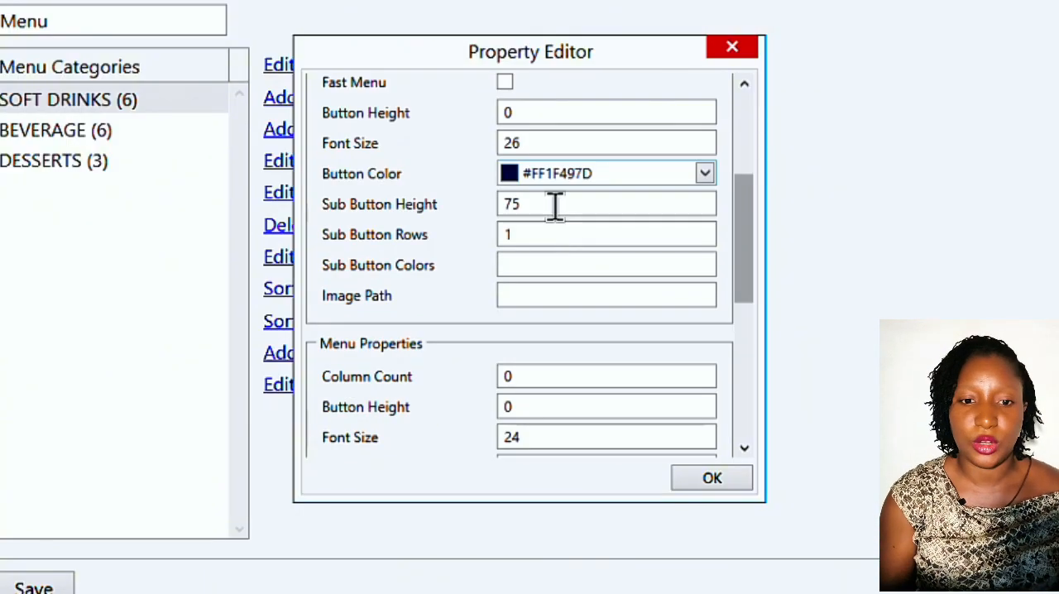
click(527, 296)
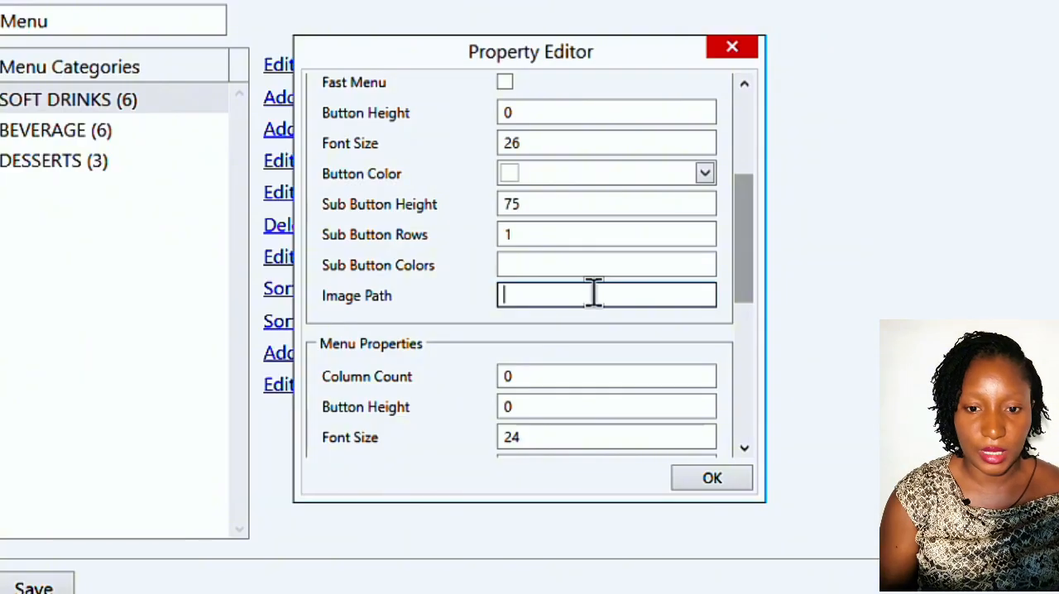
text("C:\Users\user\Pictures\1.webp")
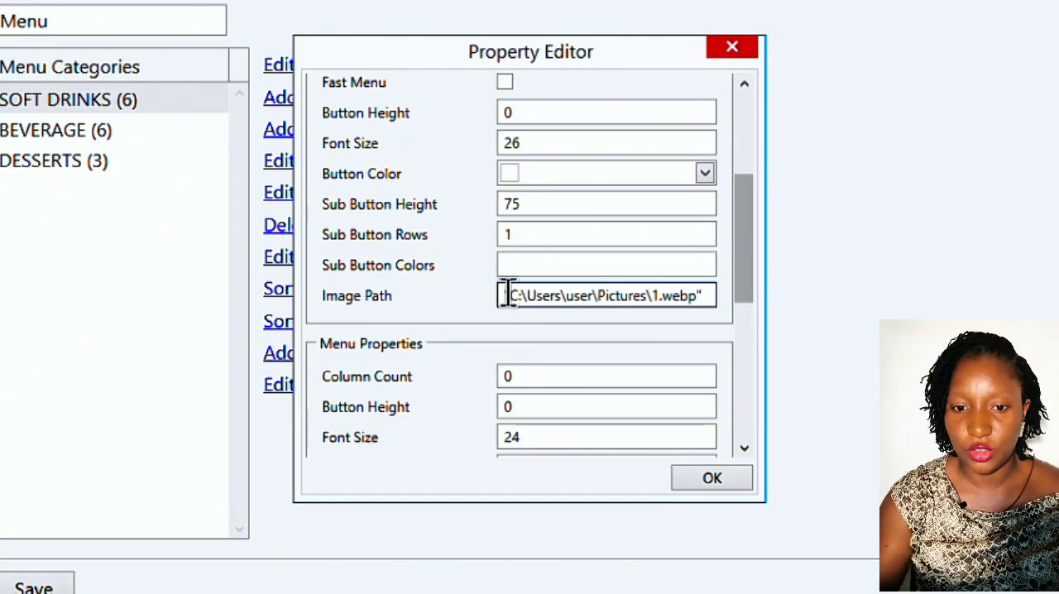
key(BackSpace)
click(699, 288)
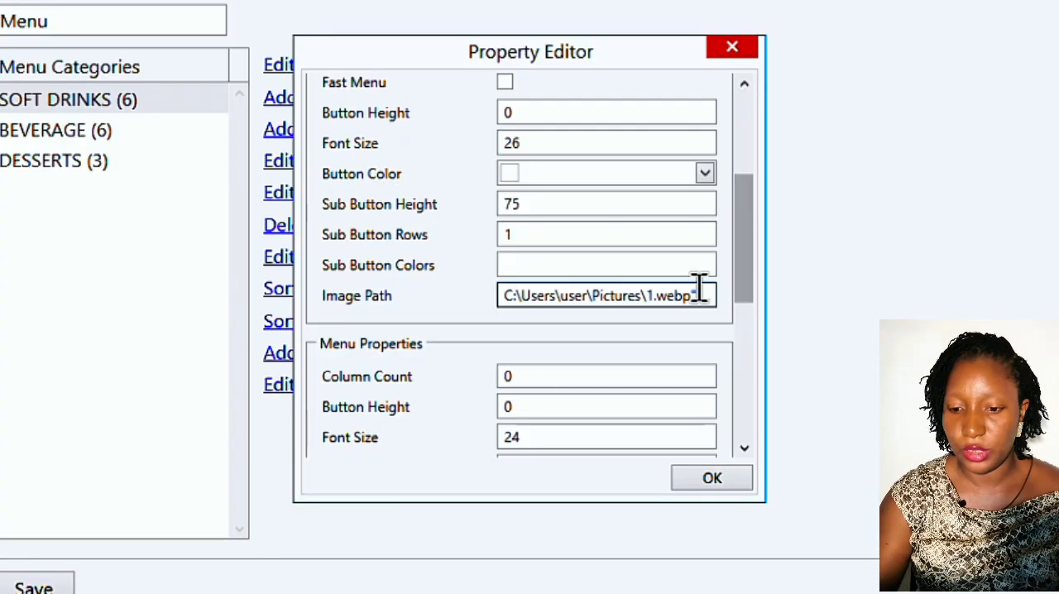
key(BackSpace)
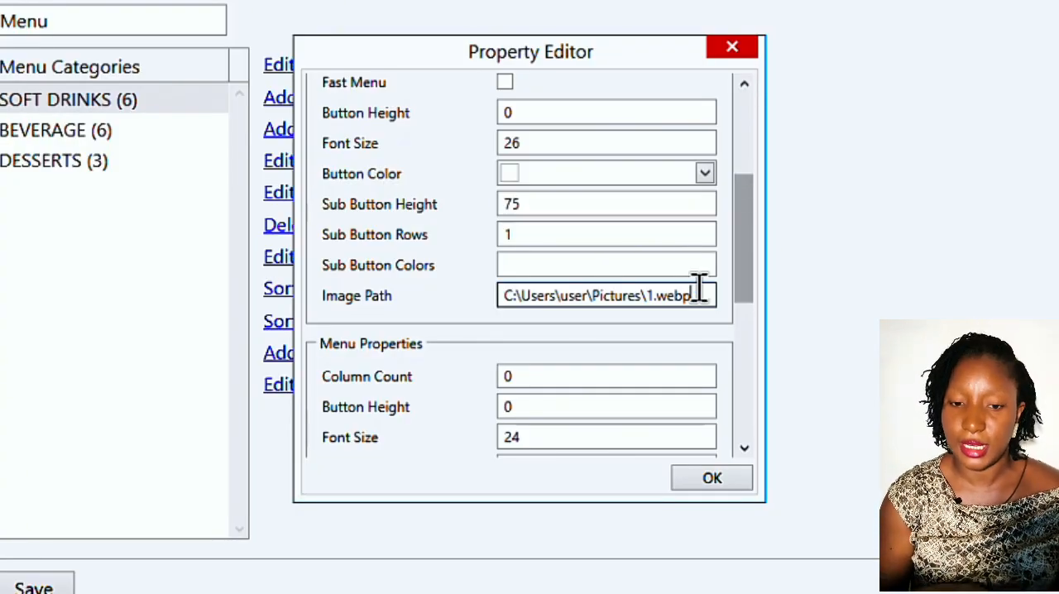
- Set the page count to 2 and enable Wrap Text in the category's menu properties
scroll(699, 290, down, 3)
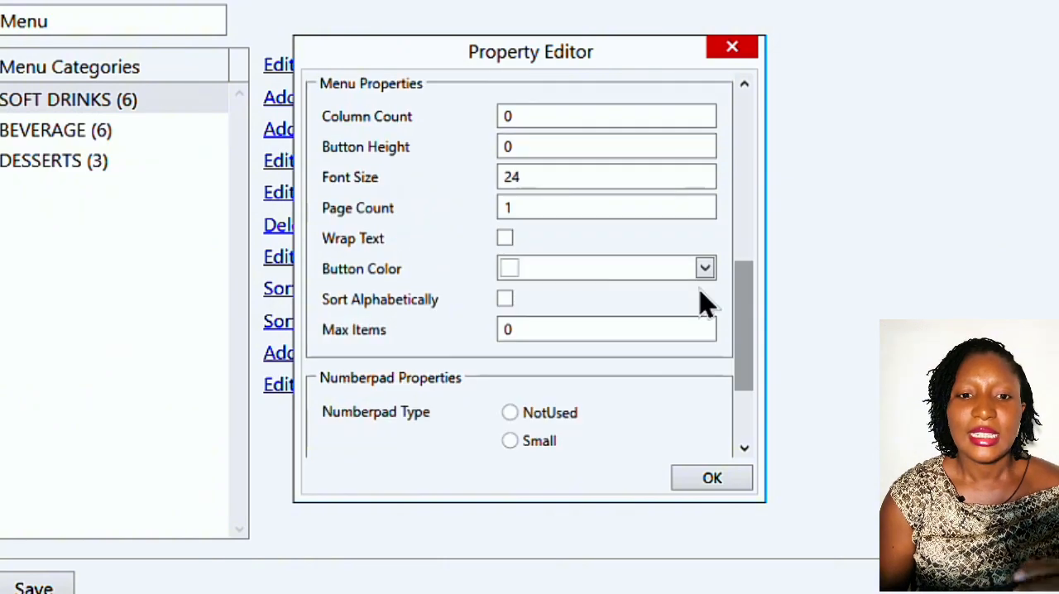
scroll(700, 300, up, 1)
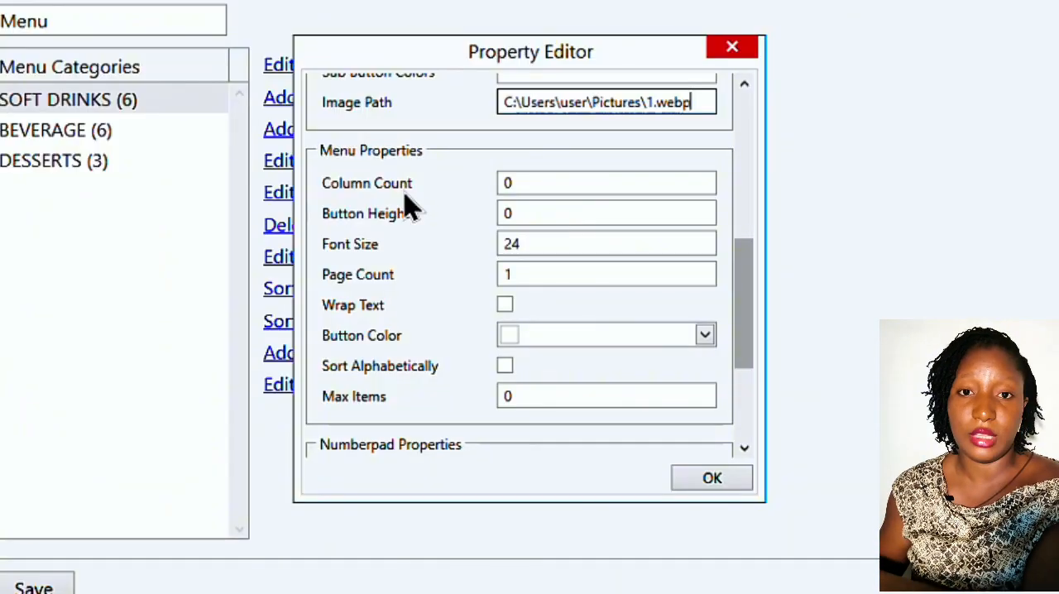
click(562, 183)
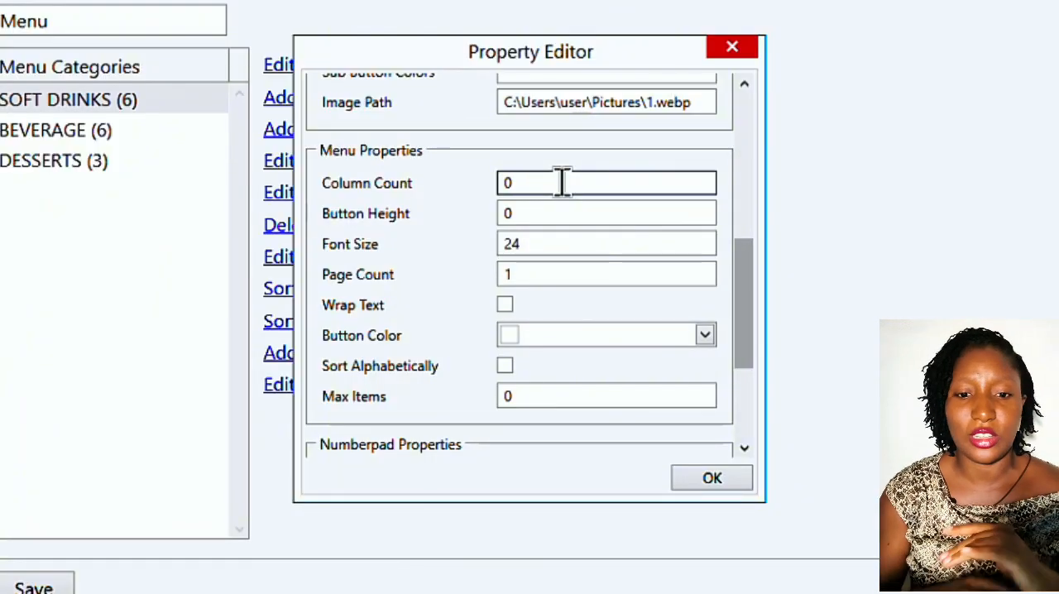
click(545, 244)
click(546, 277)
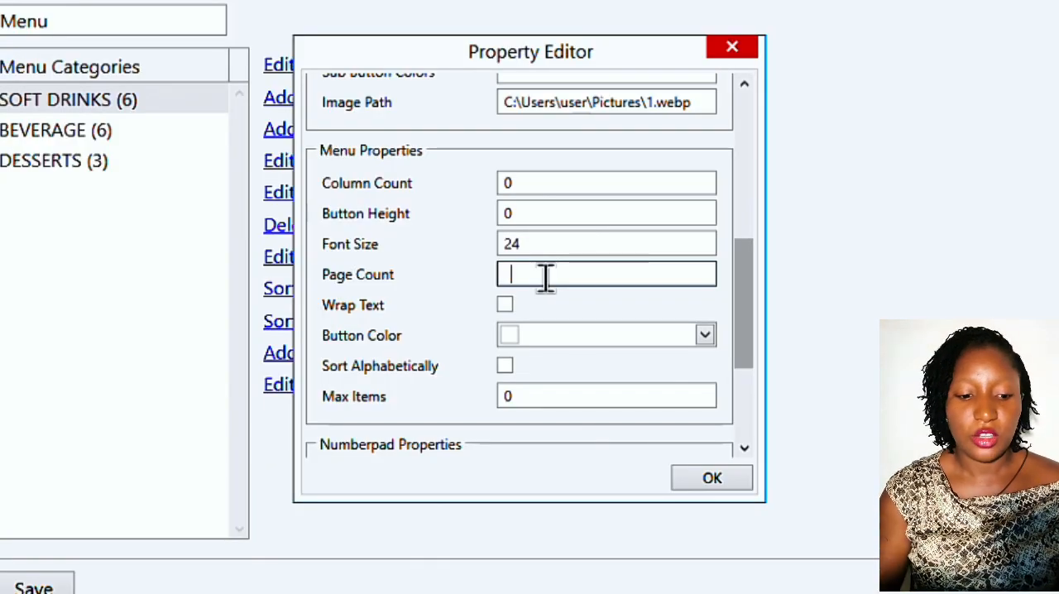
text(2)
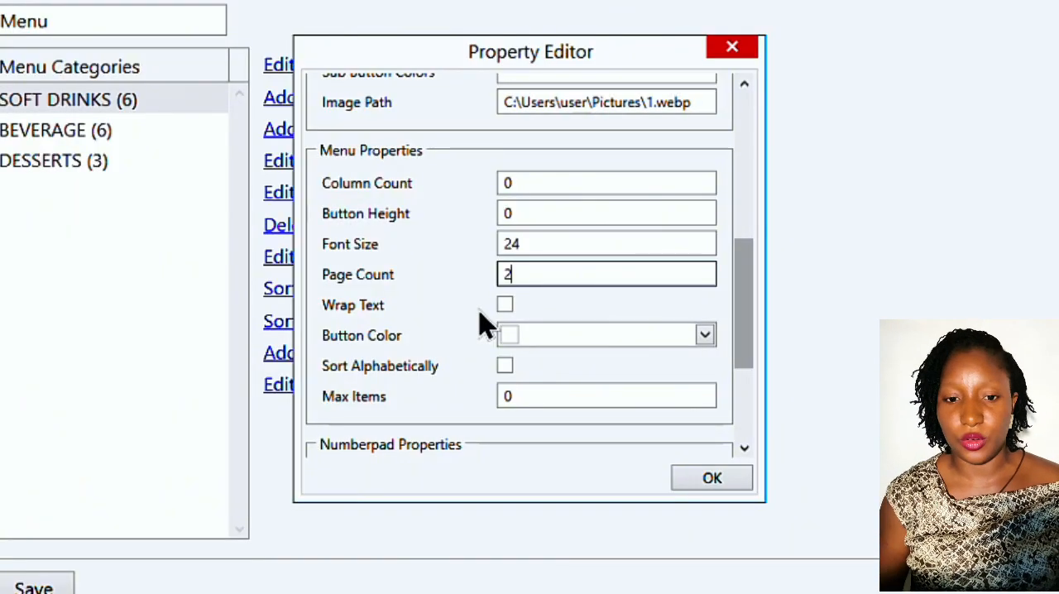
click(504, 306)
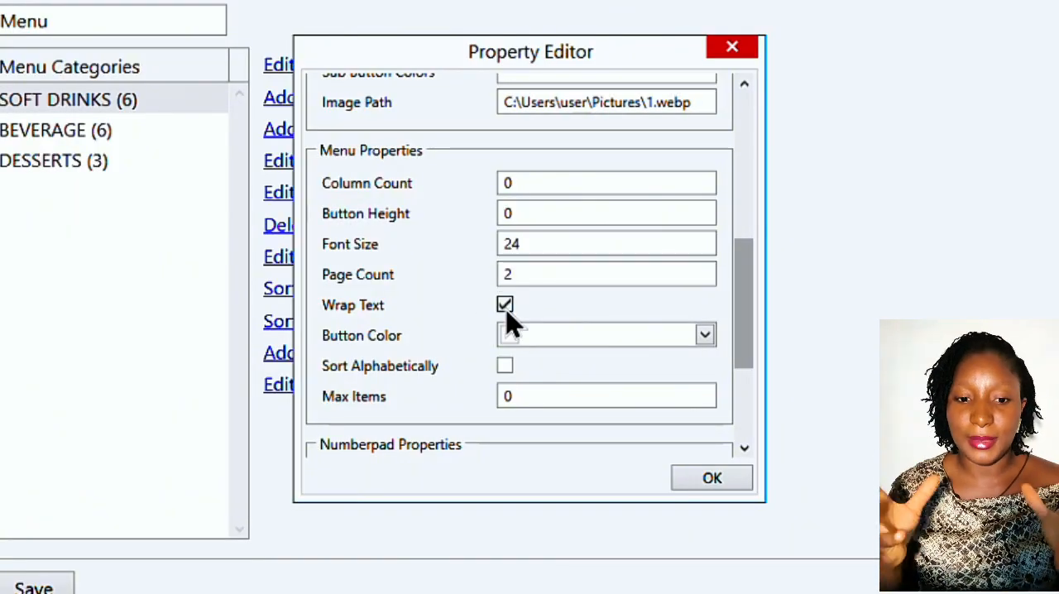
- Try the light red color #FFF48481 as the button color in the category's menu properties
scroll(507, 321, down, 4)
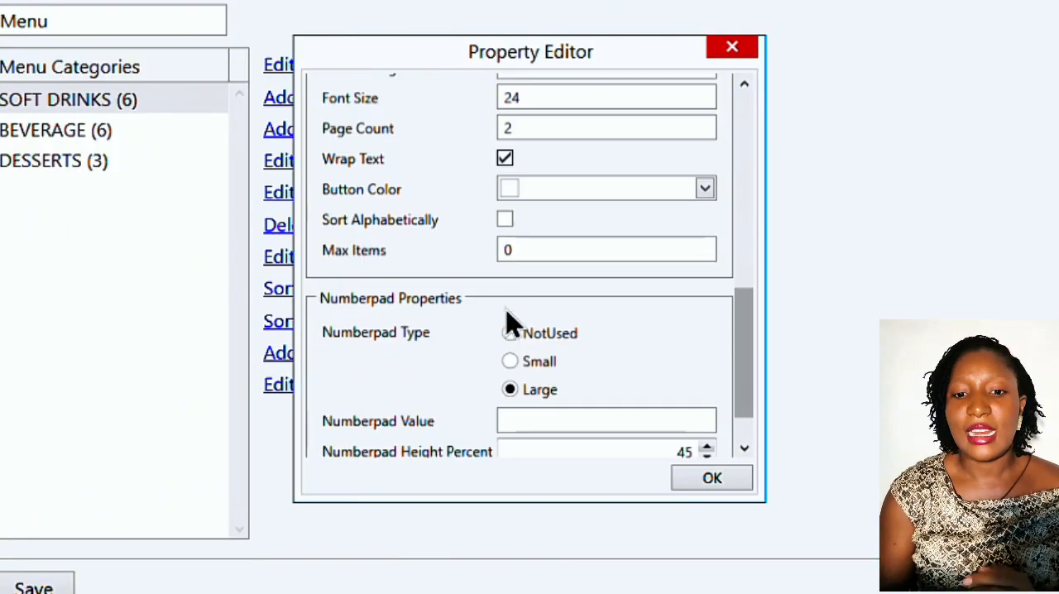
click(705, 190)
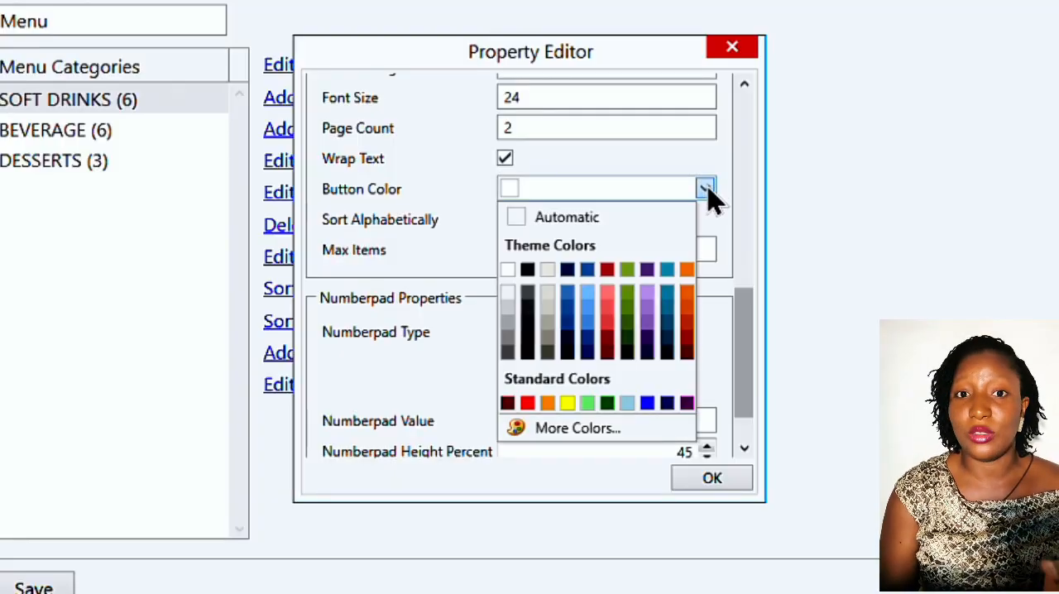
click(607, 309)
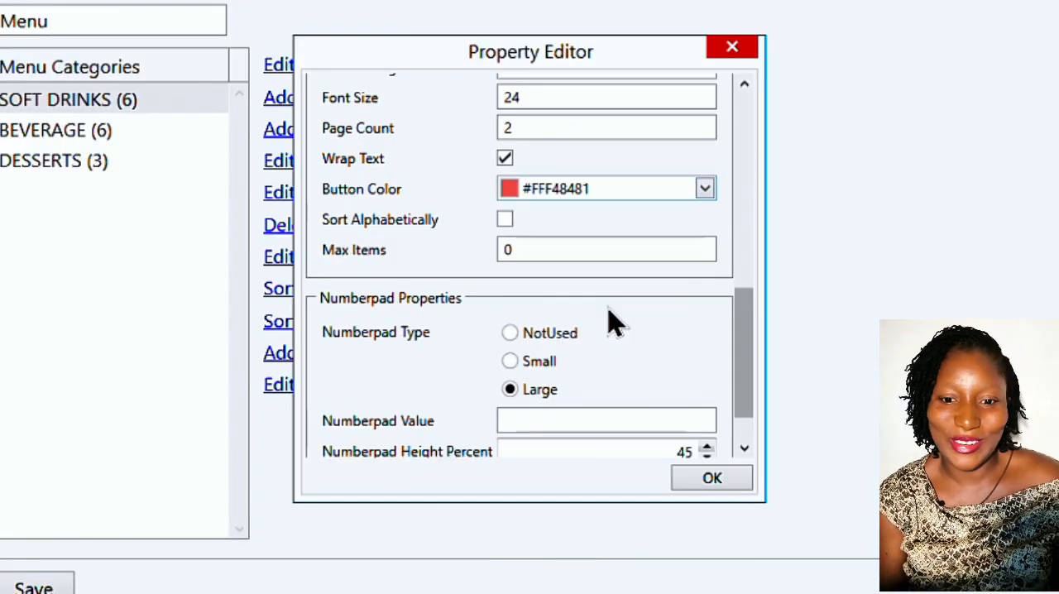
- Enable Sort Alphabetically in the category's menu properties and select the Max Items value
click(506, 225)
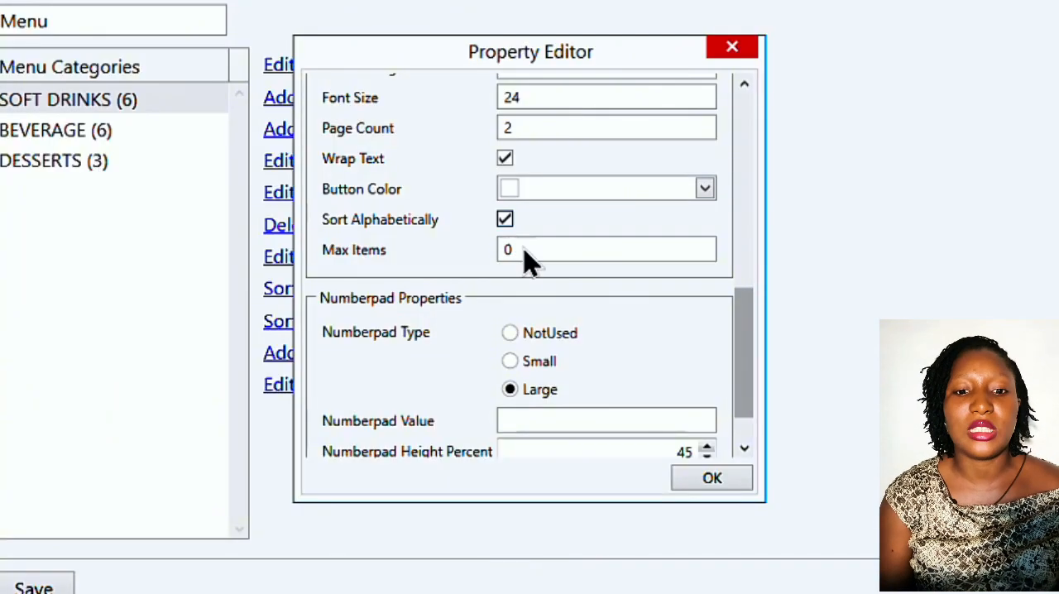
click(574, 250)
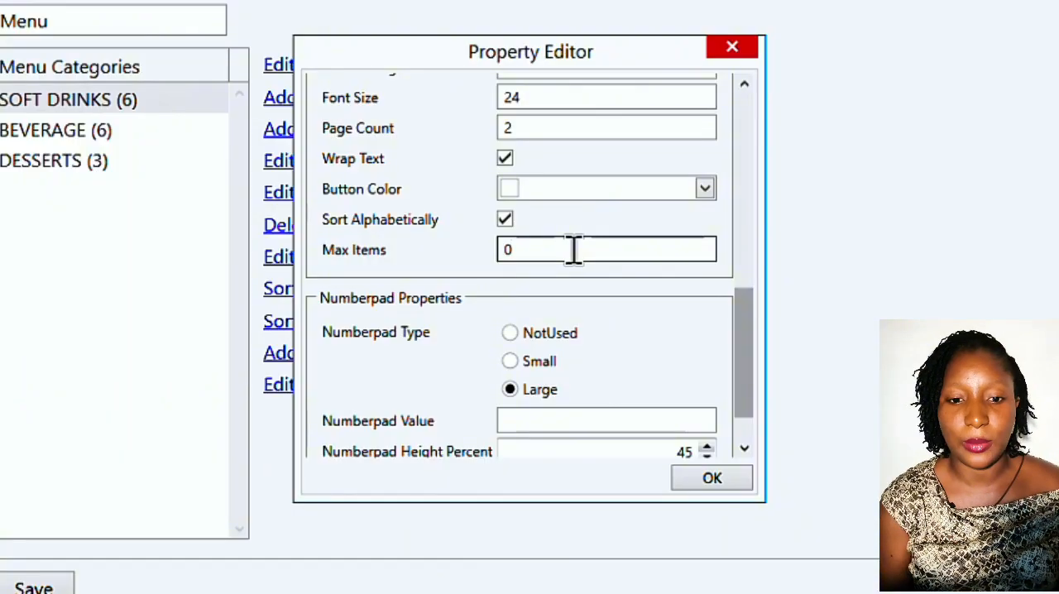
- Set the category's numberpad type to Small and numberpad height percent to 46, and apply the category properties
scroll(574, 263, down, 2)
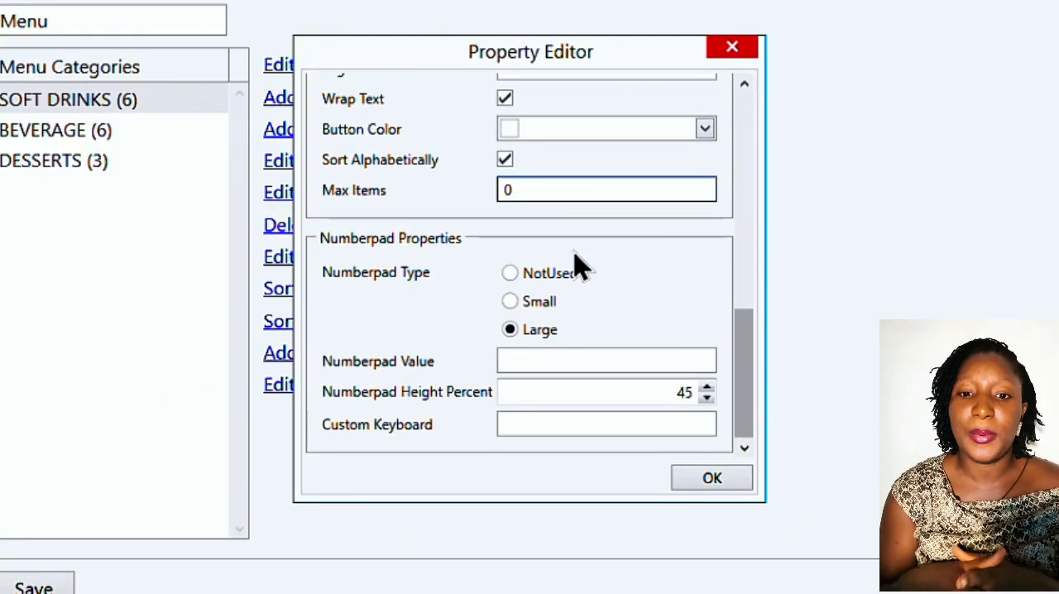
click(511, 301)
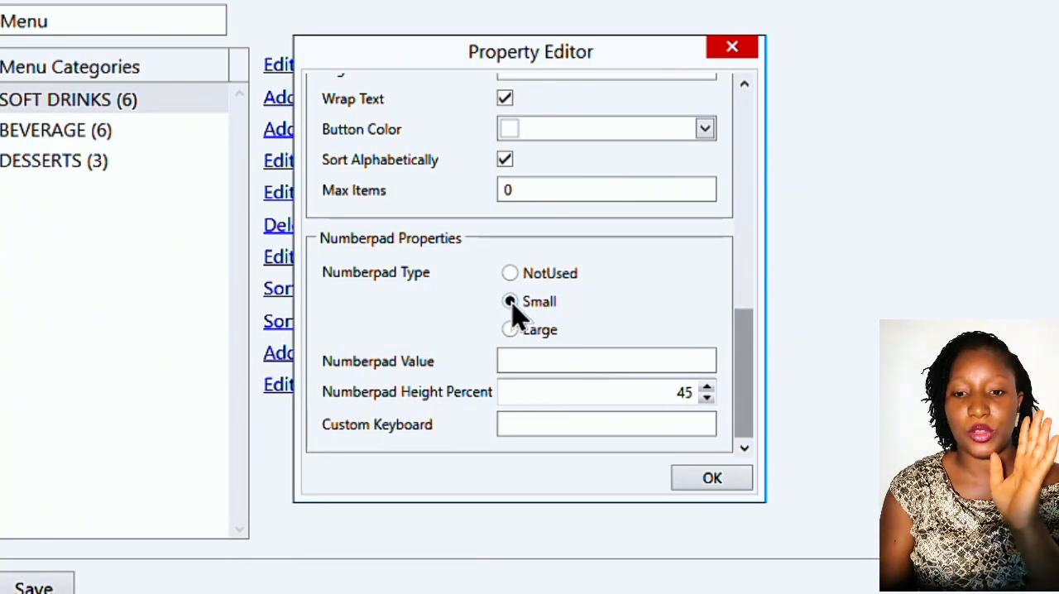
click(547, 360)
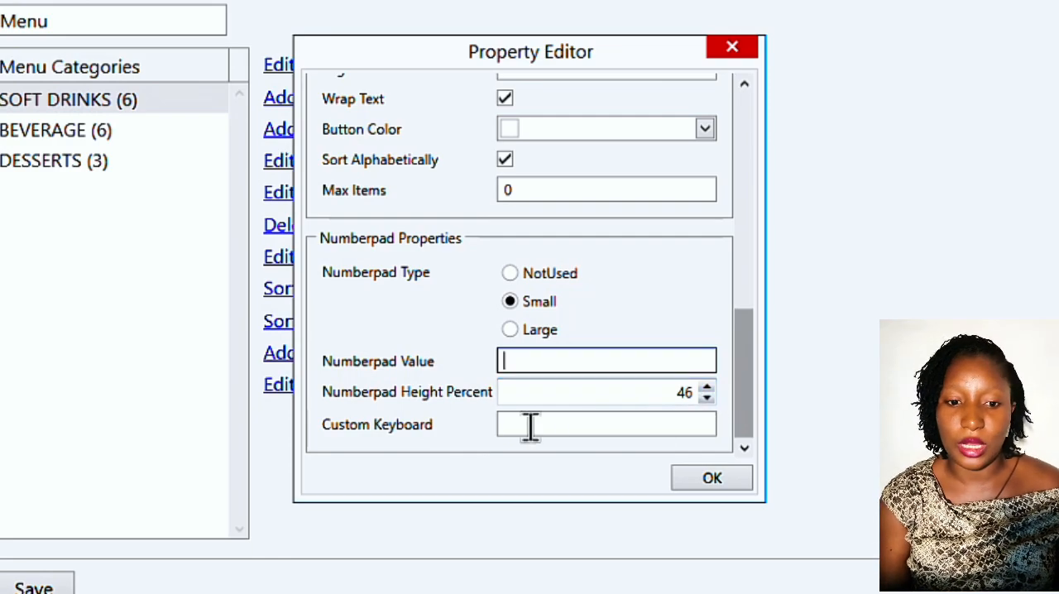
click(567, 424)
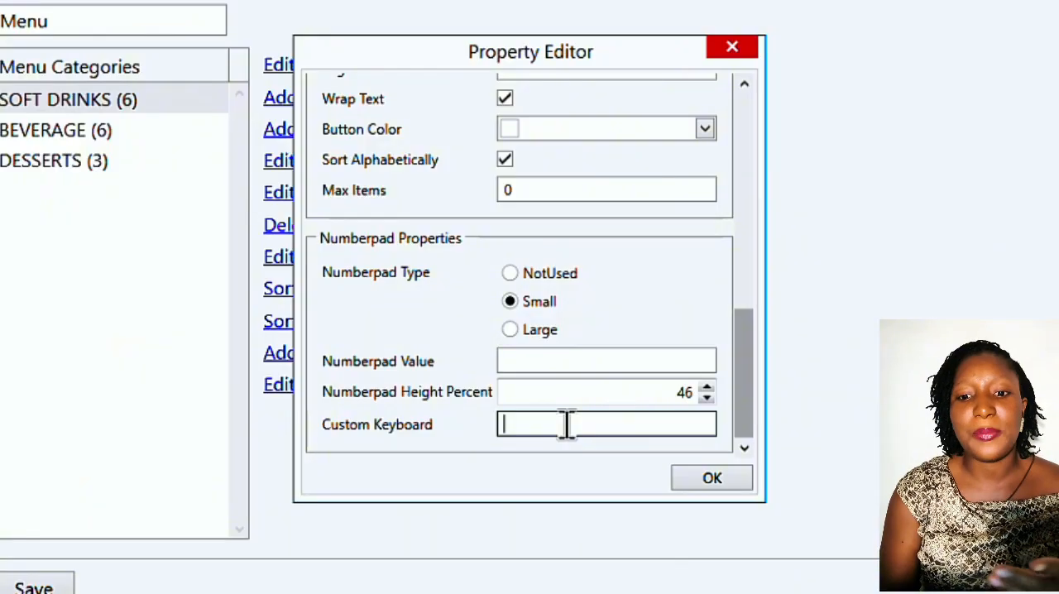
click(712, 479)
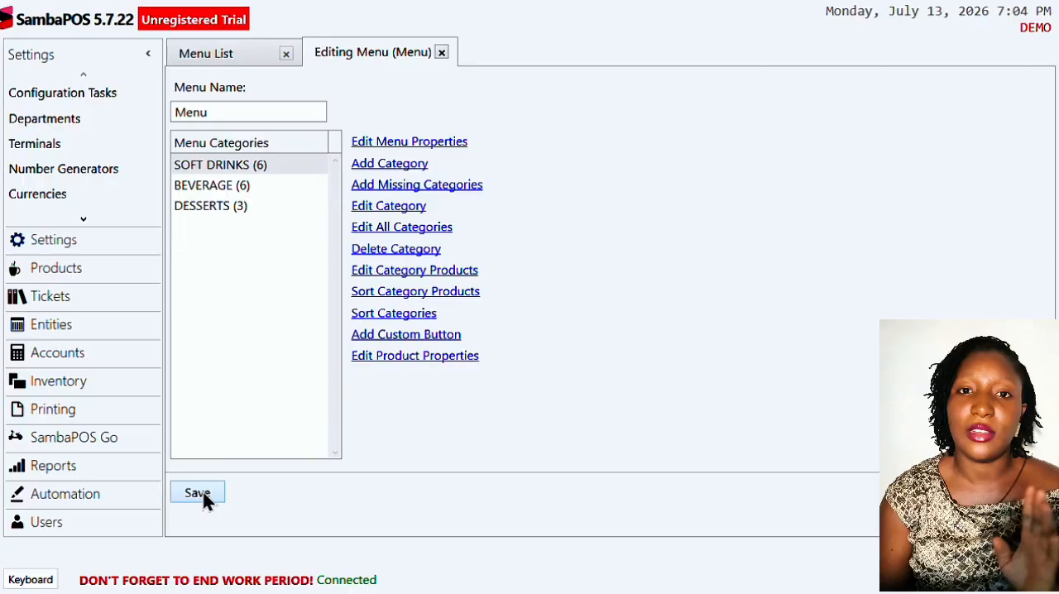
- Save the menu, and view the second SOFT DRINKS page and the BEVERAGE category in the POS
click(199, 493)
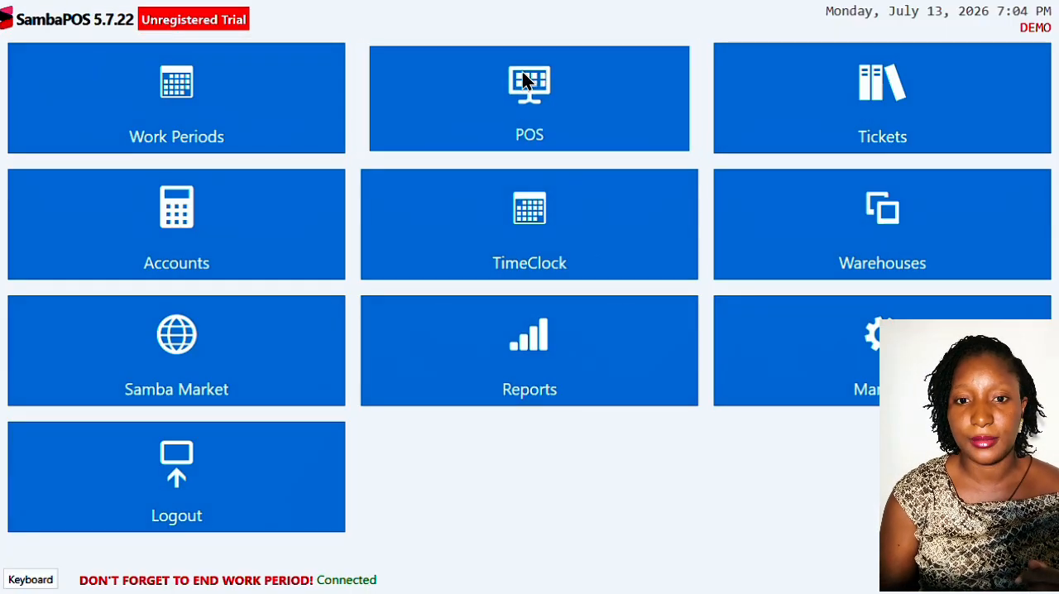
click(523, 80)
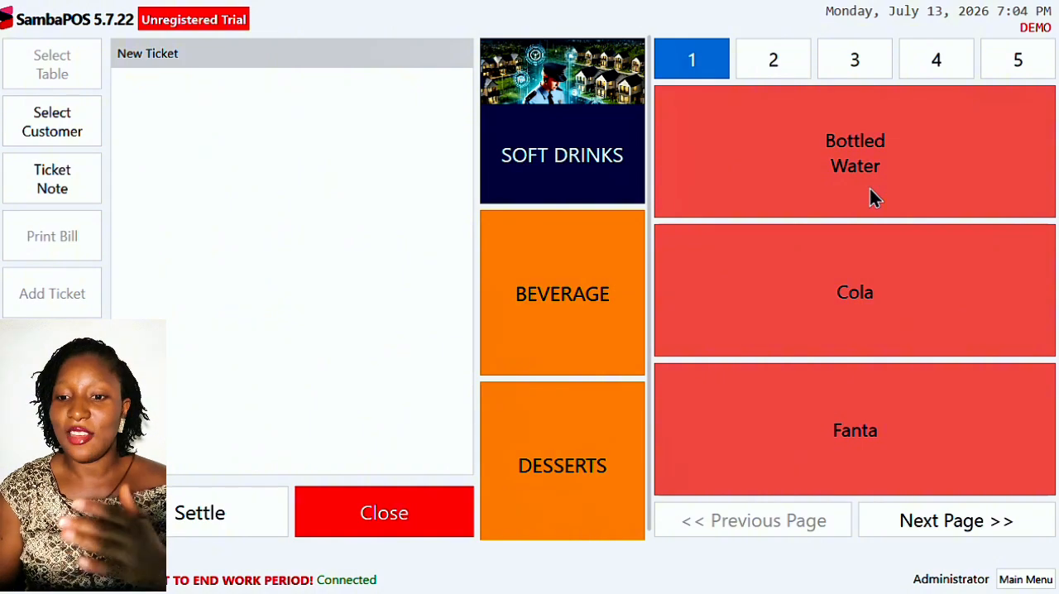
click(961, 530)
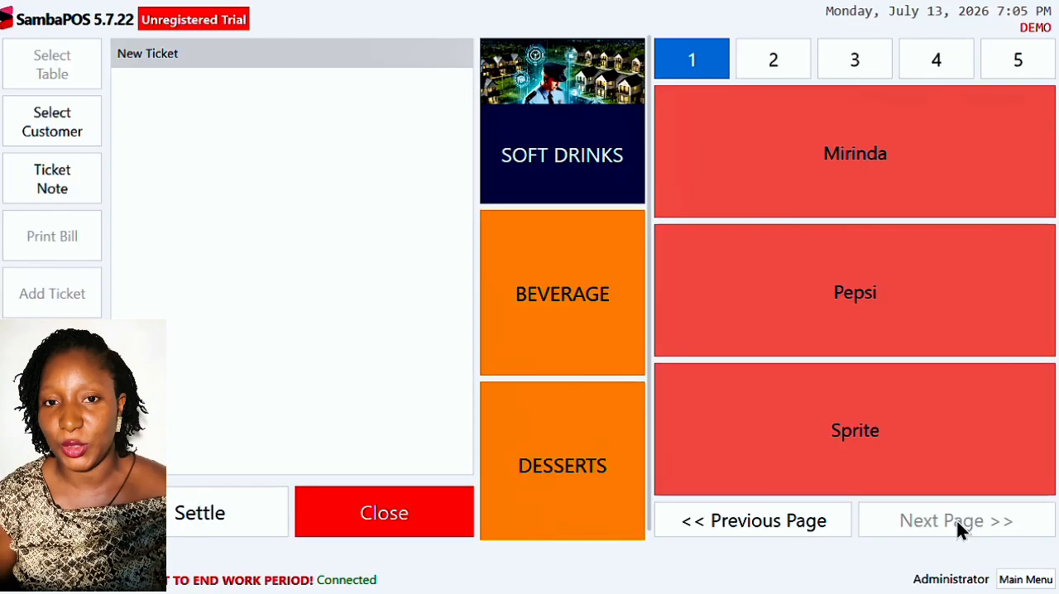
click(578, 314)
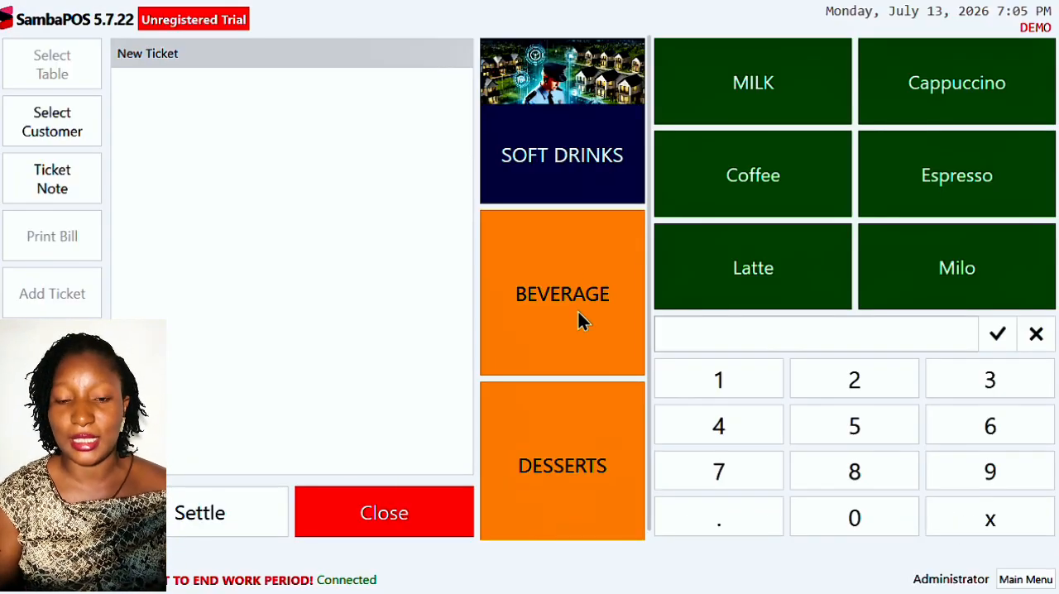
- Add 5 Bottled Water from the SOFT DRINKS category to the new ticket
click(584, 158)
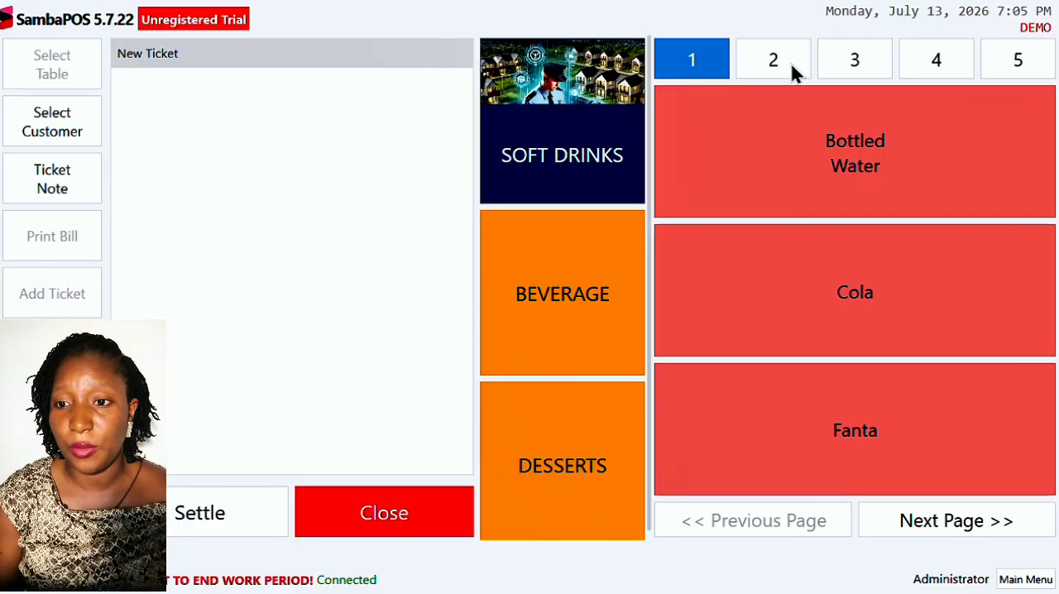
click(1017, 60)
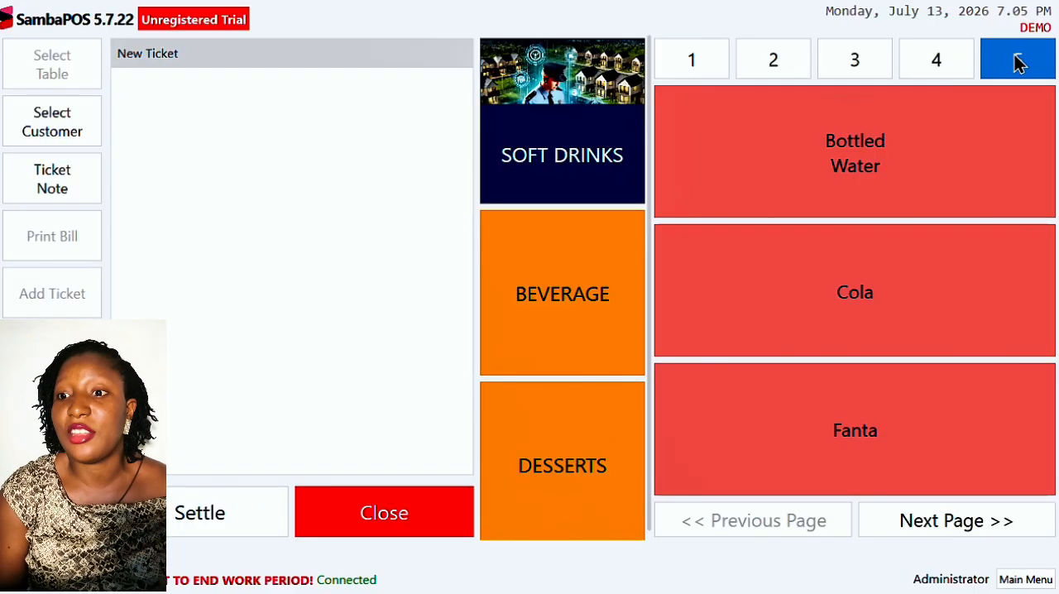
click(949, 141)
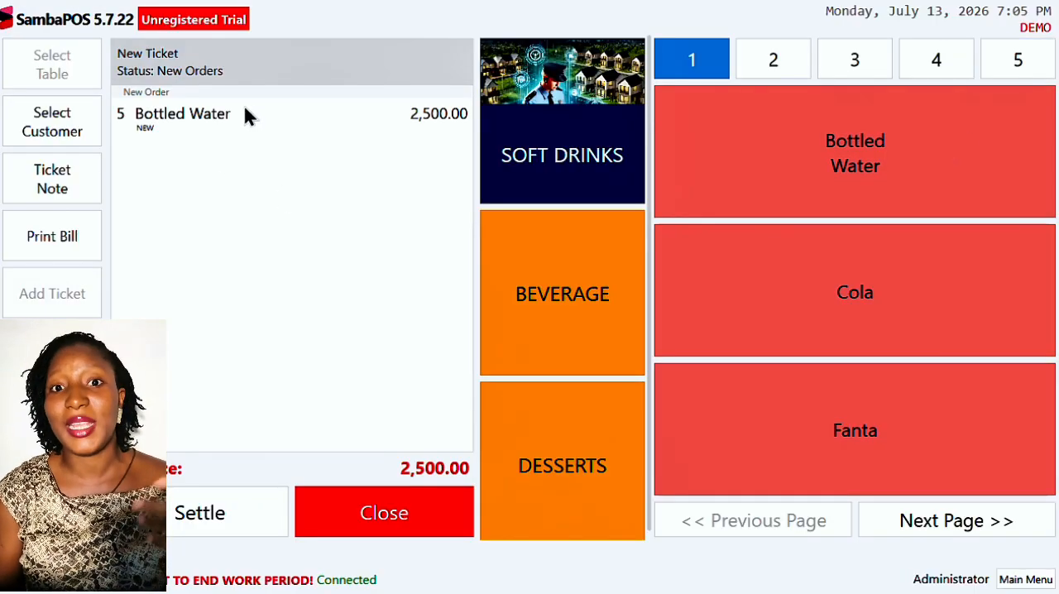
- Adjust the Bottled Water order's quantity to 8, and cancel the order
click(248, 124)
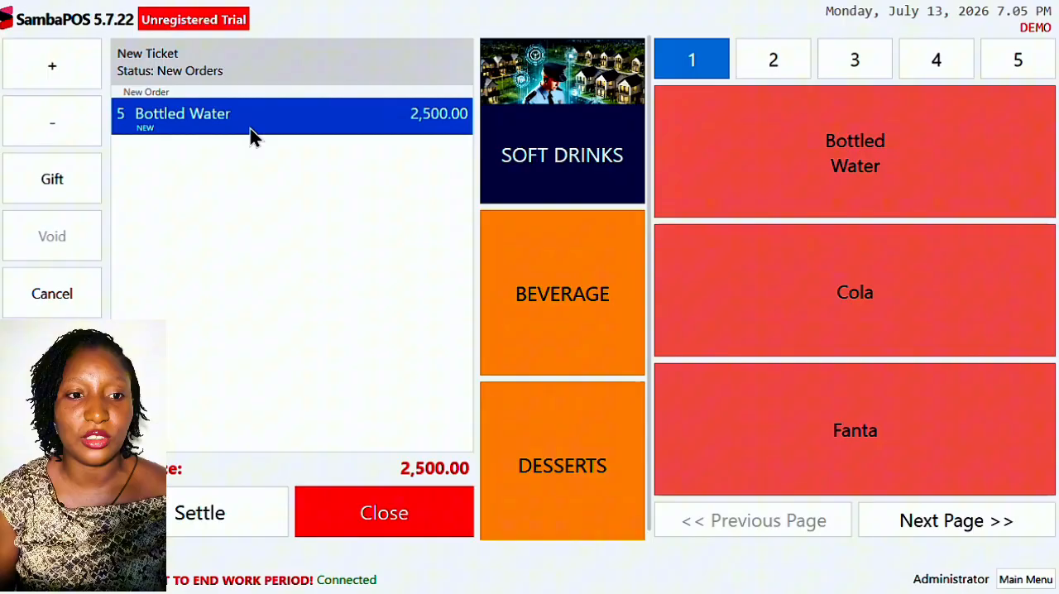
click(56, 78)
click(55, 78)
click(55, 77)
click(55, 78)
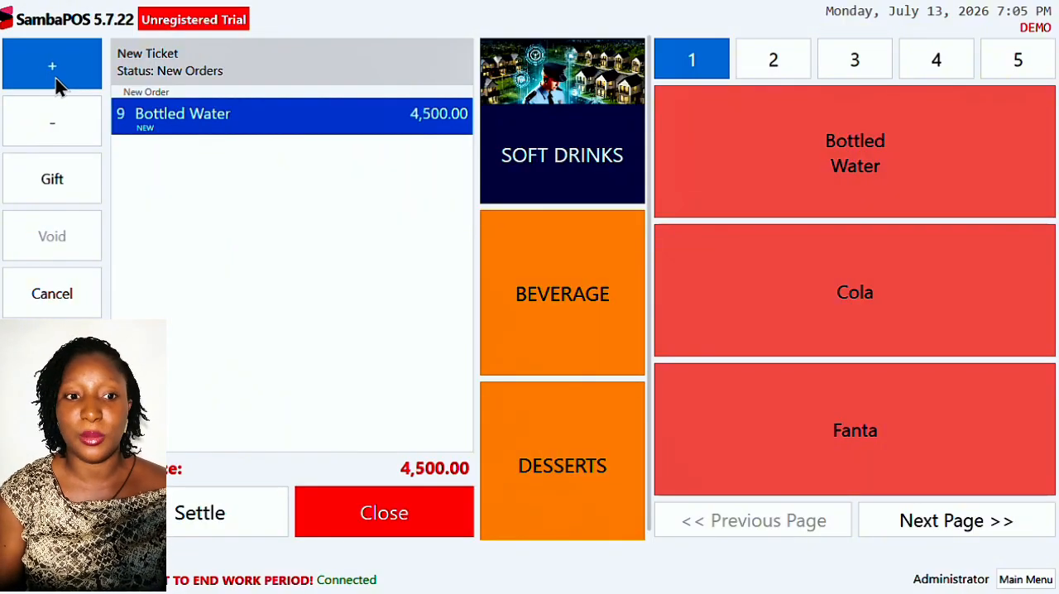
click(51, 121)
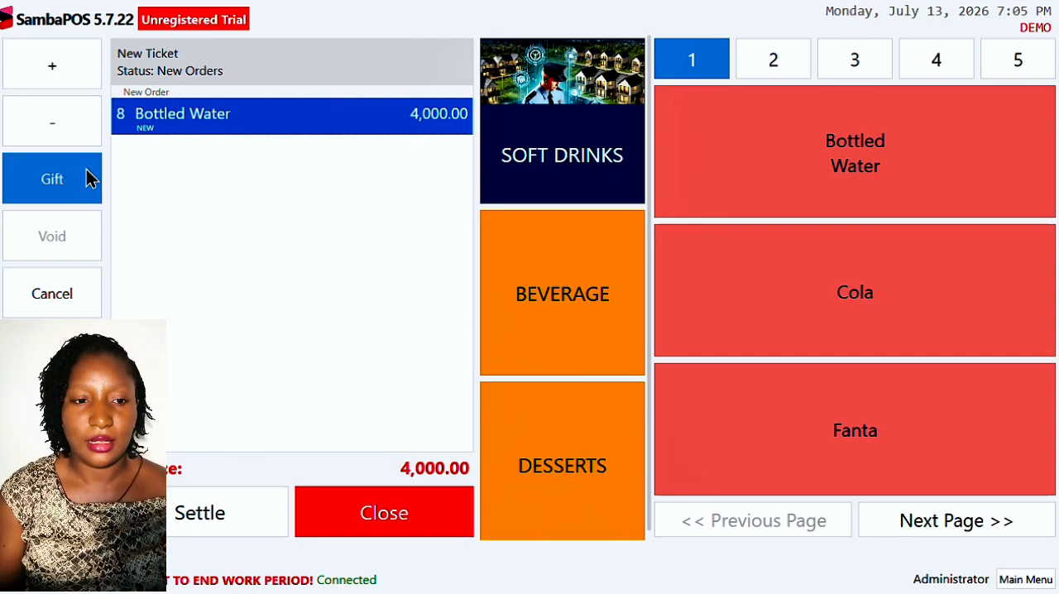
click(73, 290)
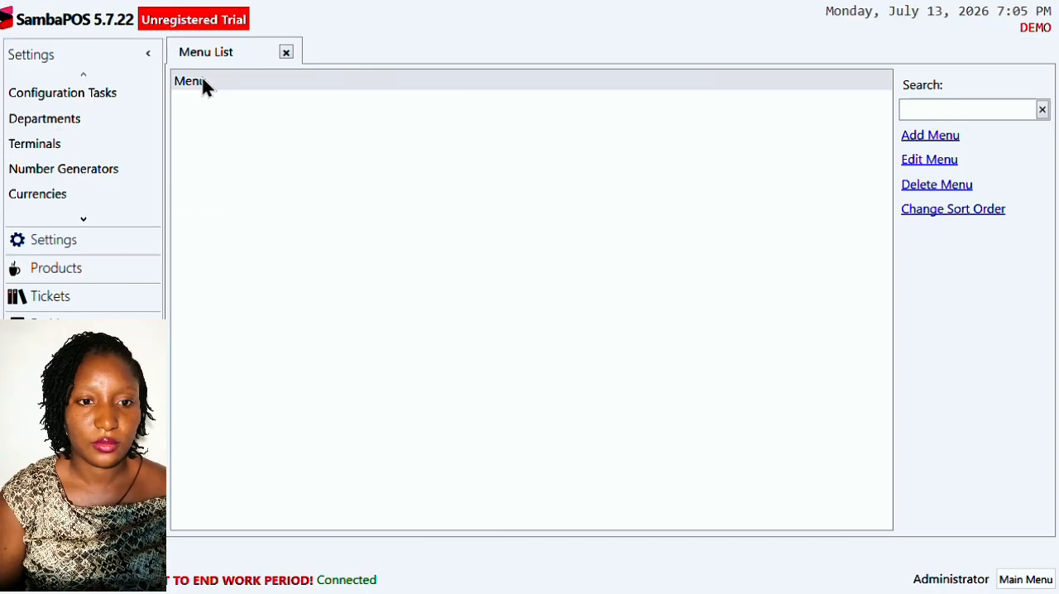
- Reopen the menu for editing and set the SOFT DRINKS category's numberpad type to NotUsed
double_click(201, 76)
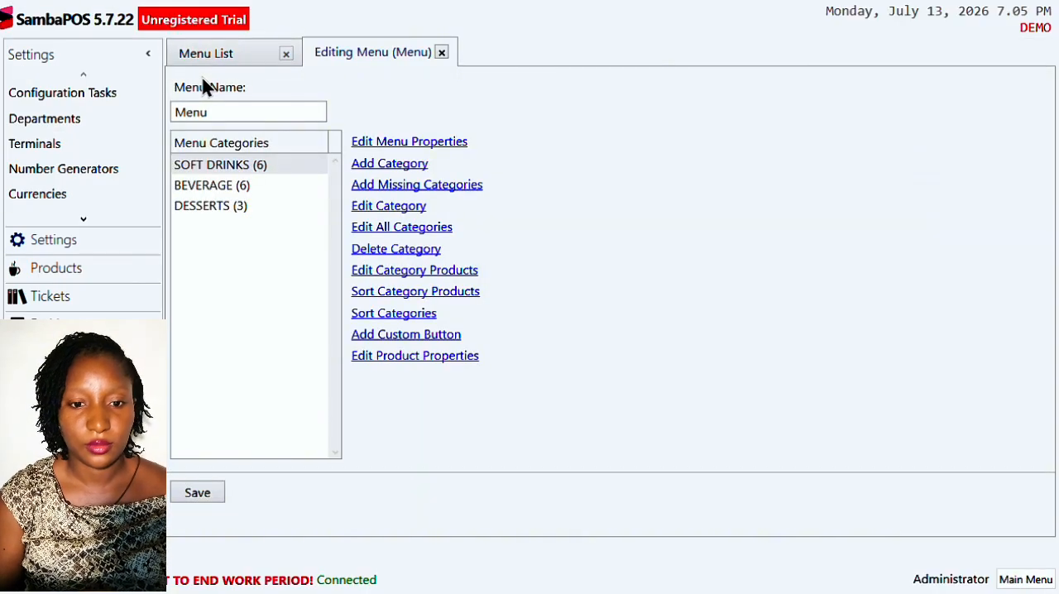
click(264, 163)
click(391, 212)
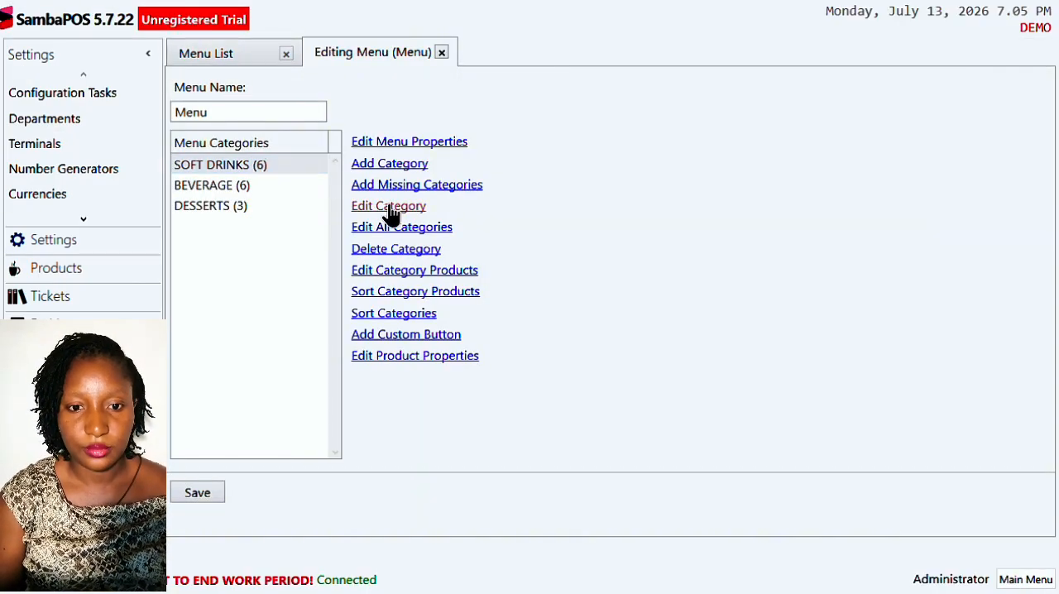
scroll(566, 323, down, 10)
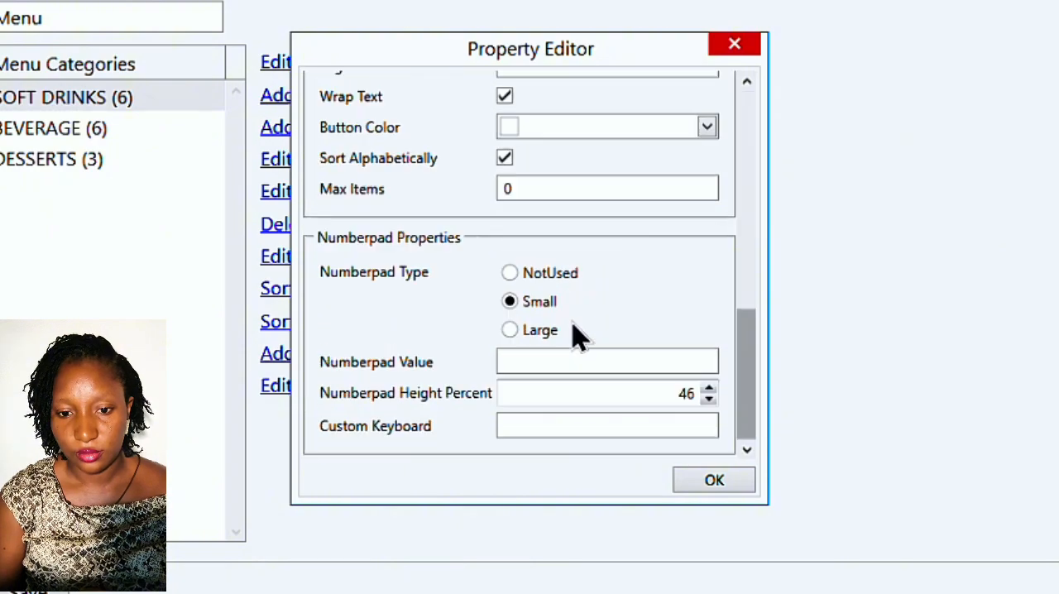
click(510, 274)
- Set the page count to 1 in the category's menu properties, and save the category and menu changes
scroll(511, 298, up, 2)
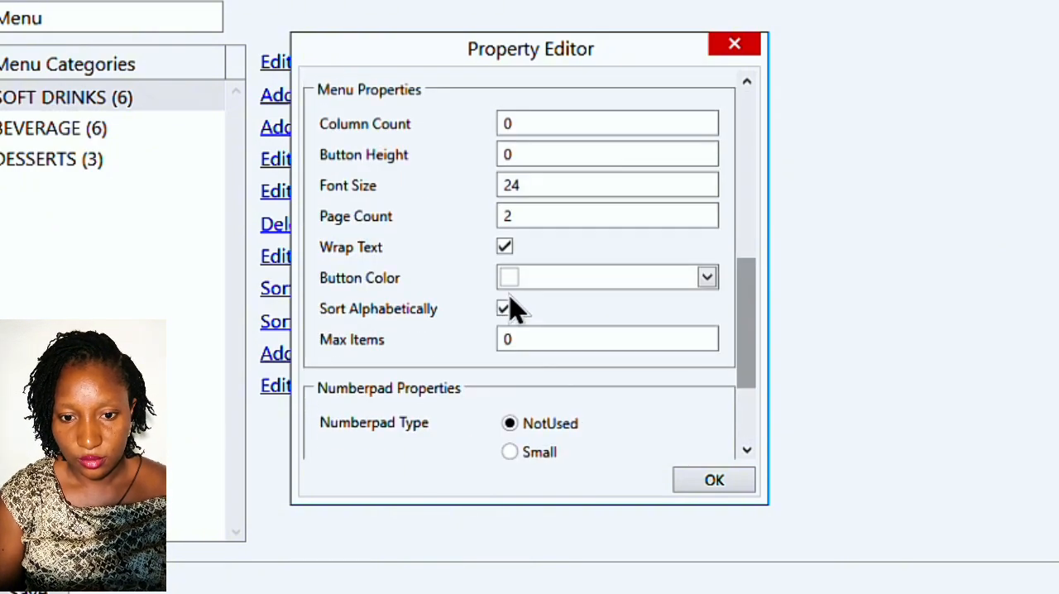
click(507, 225)
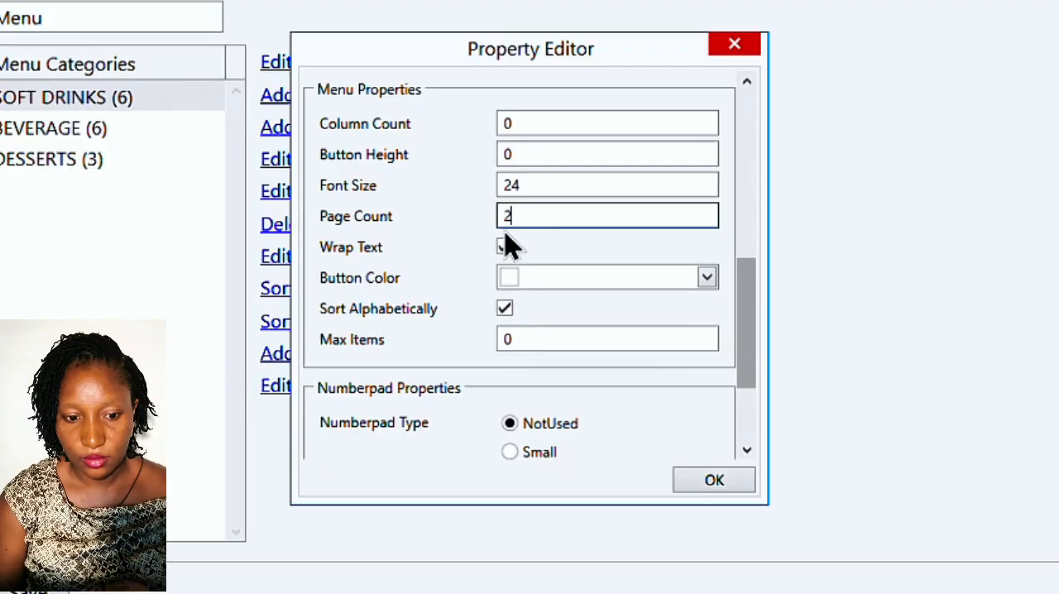
key(shift+Left)
text(1)
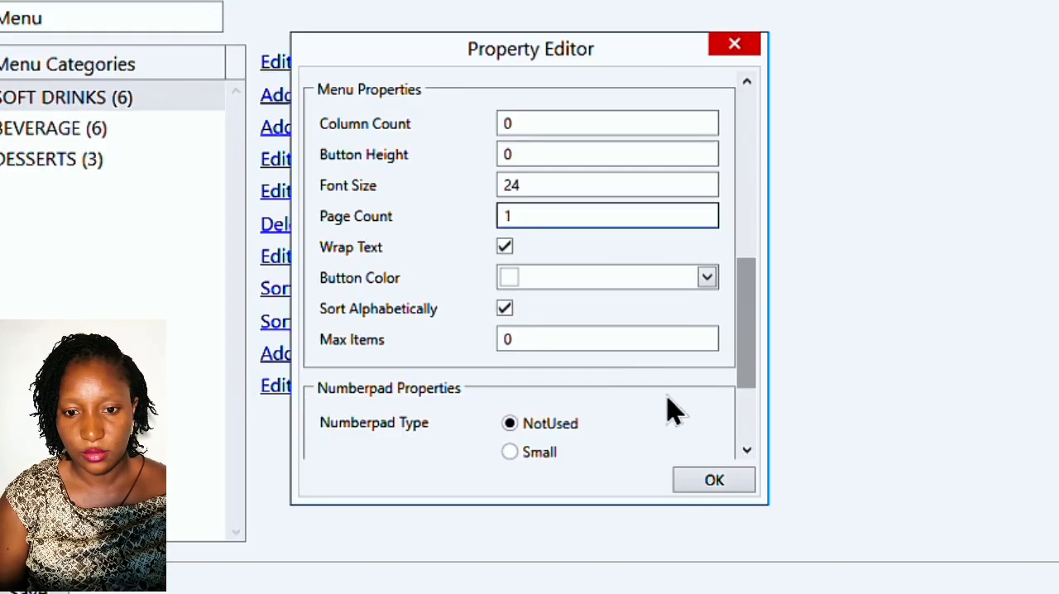
click(722, 485)
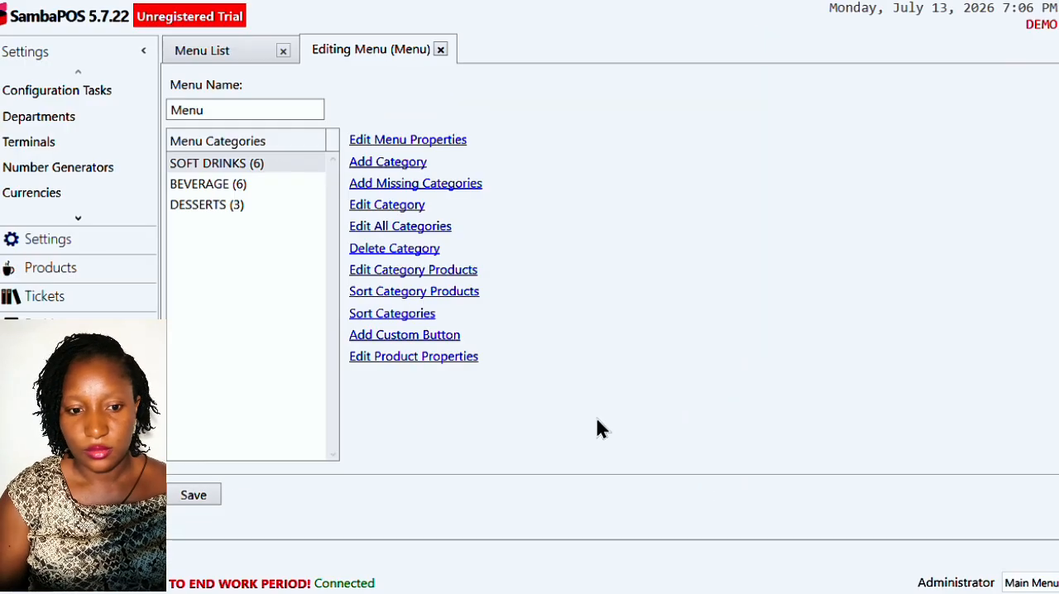
click(196, 495)
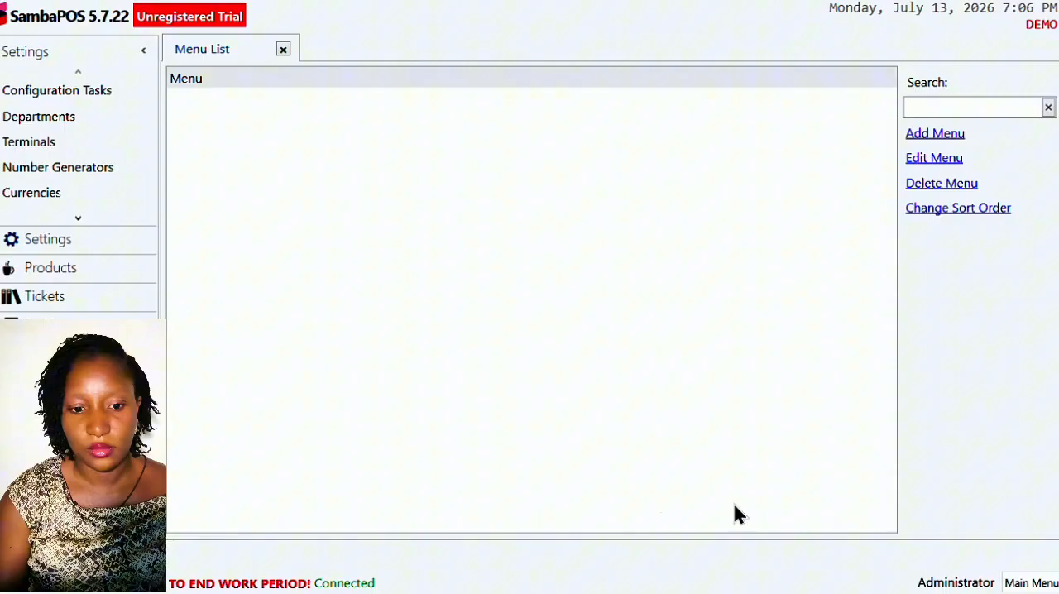
- Return to the POS and add one Bottled Water and one Fanta to a new ticket
click(1027, 583)
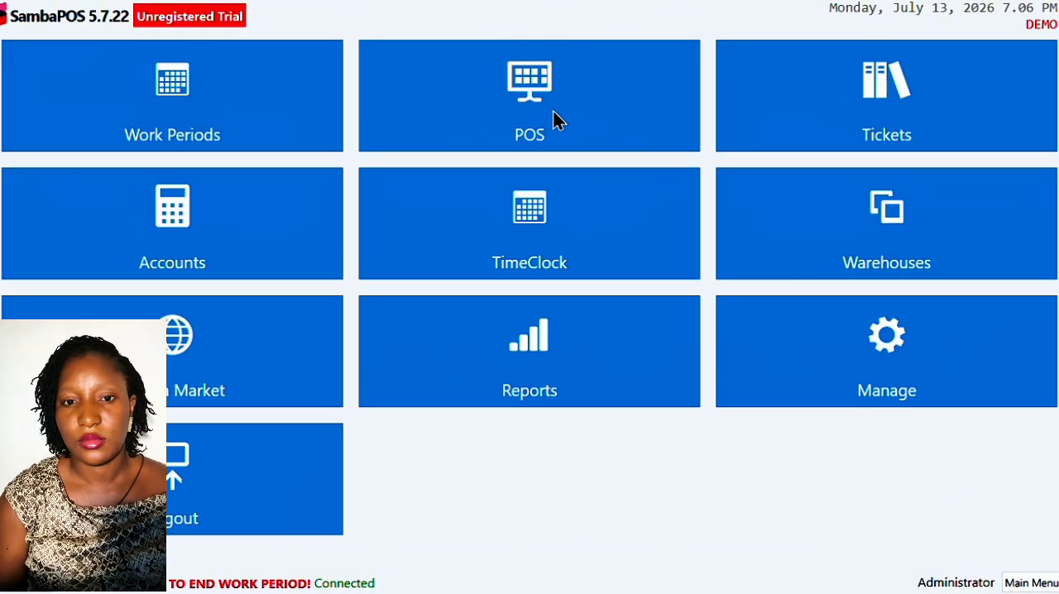
click(553, 114)
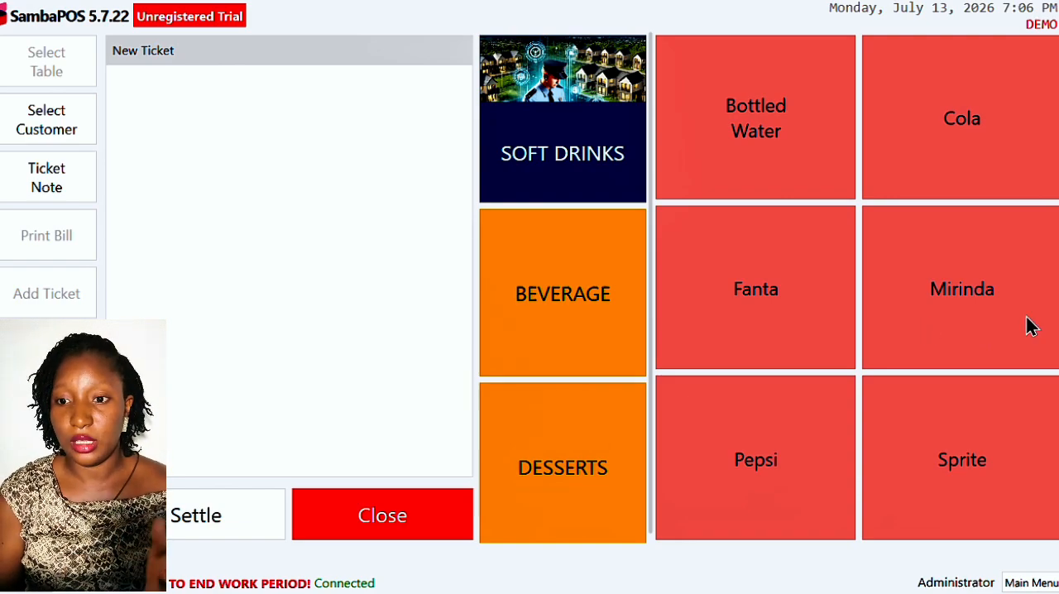
click(720, 121)
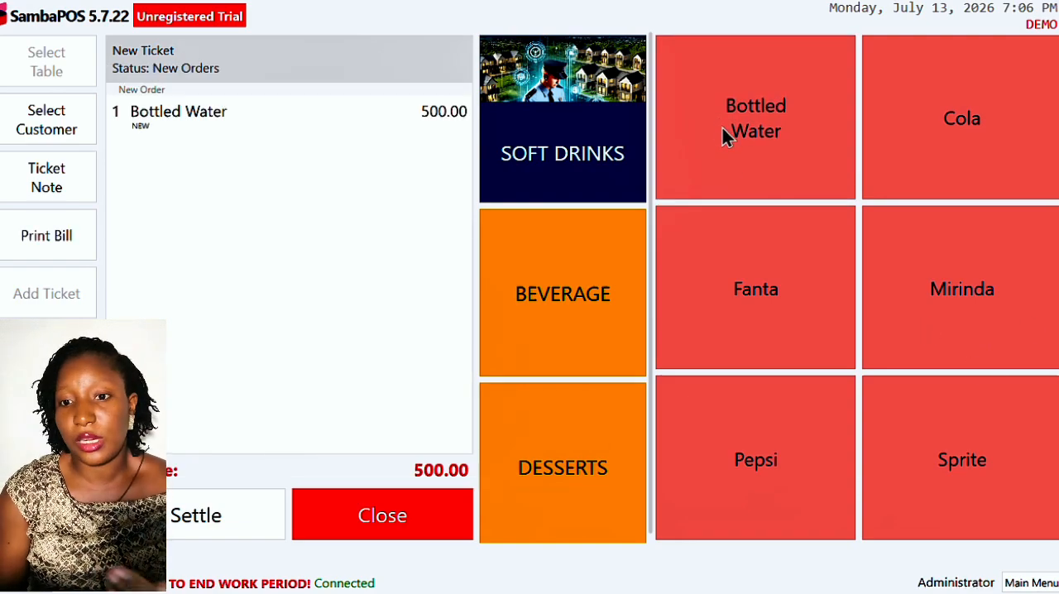
click(813, 300)
- Raise the Bottled Water order's quantity to 4
click(240, 126)
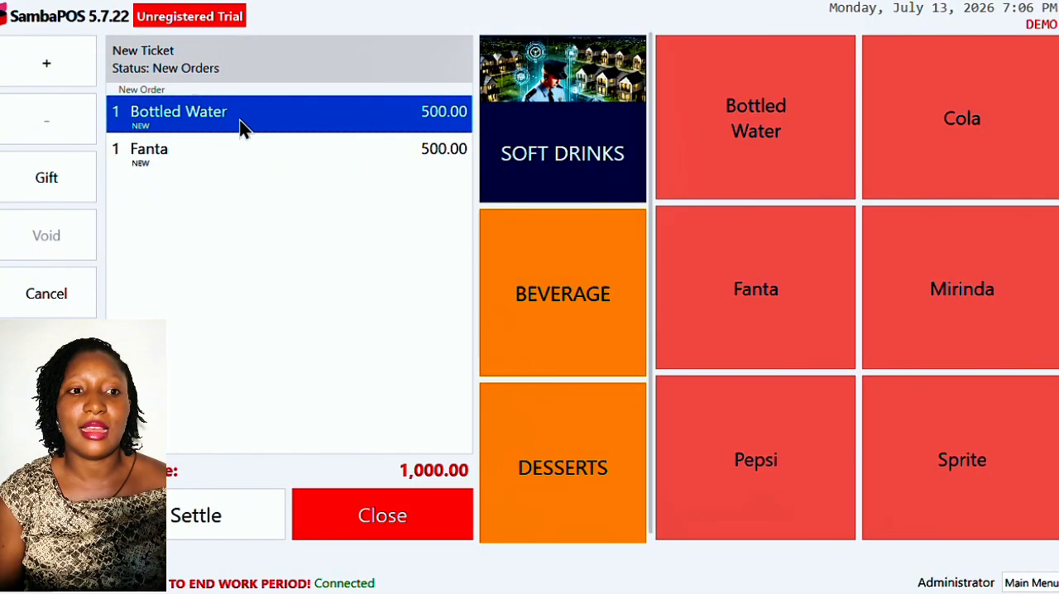
click(87, 64)
click(87, 64)
click(87, 63)
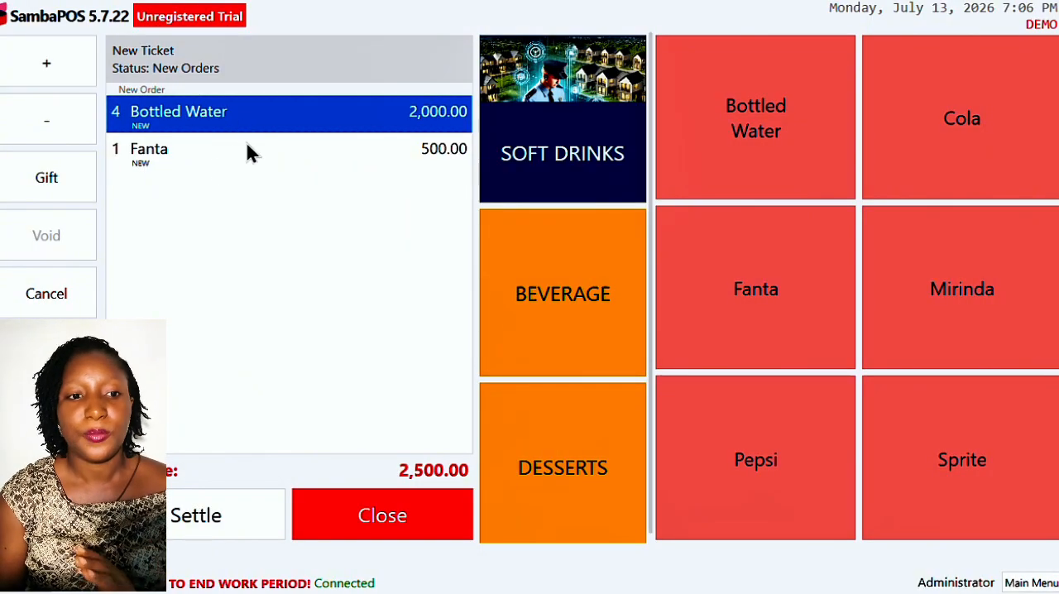
- Cancel the Fanta and Bottled Water orders, and close the ticket
click(206, 163)
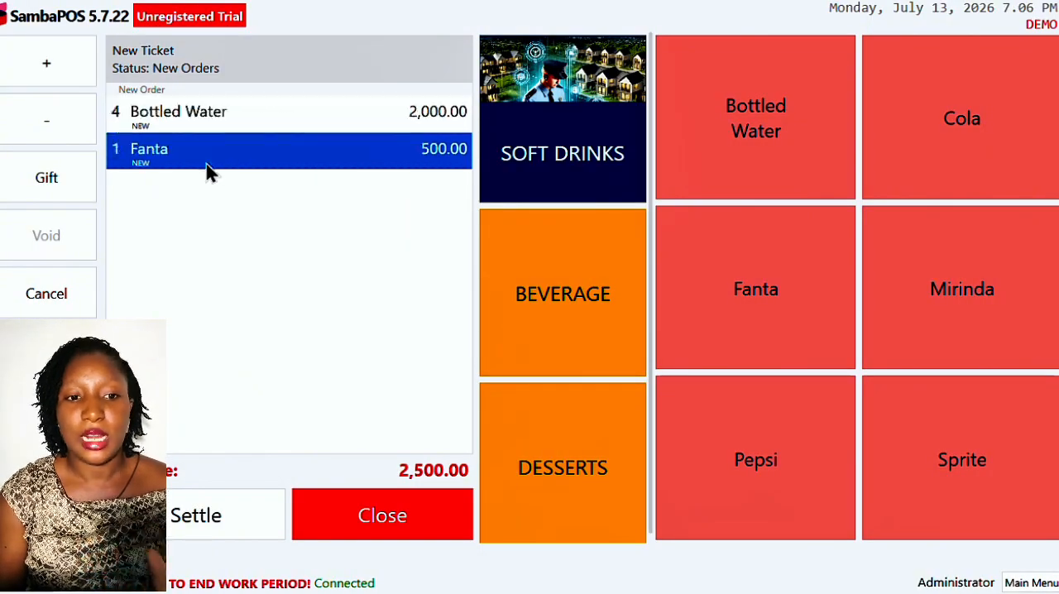
click(60, 295)
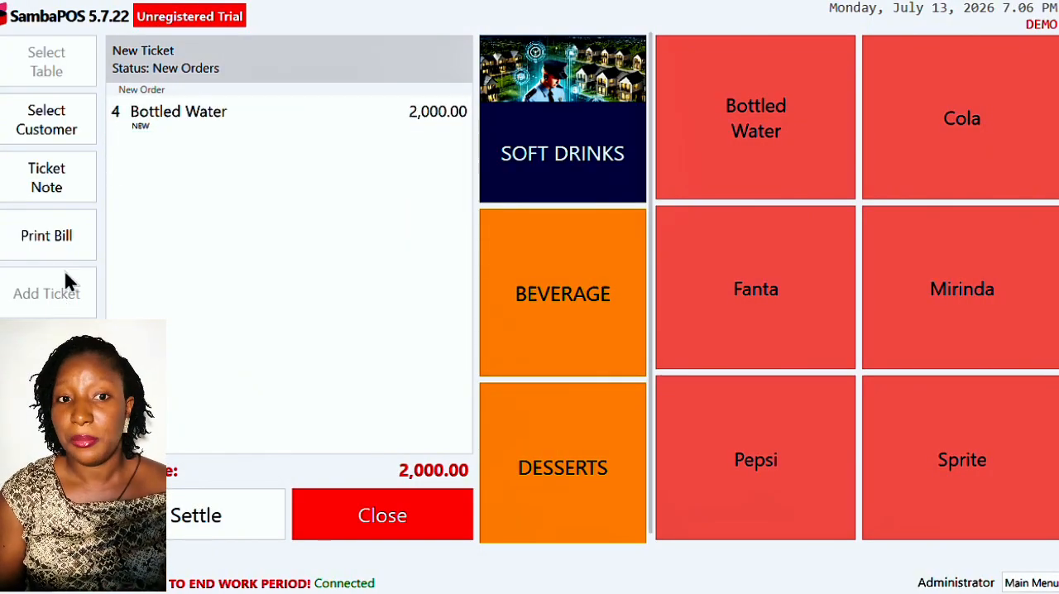
click(187, 114)
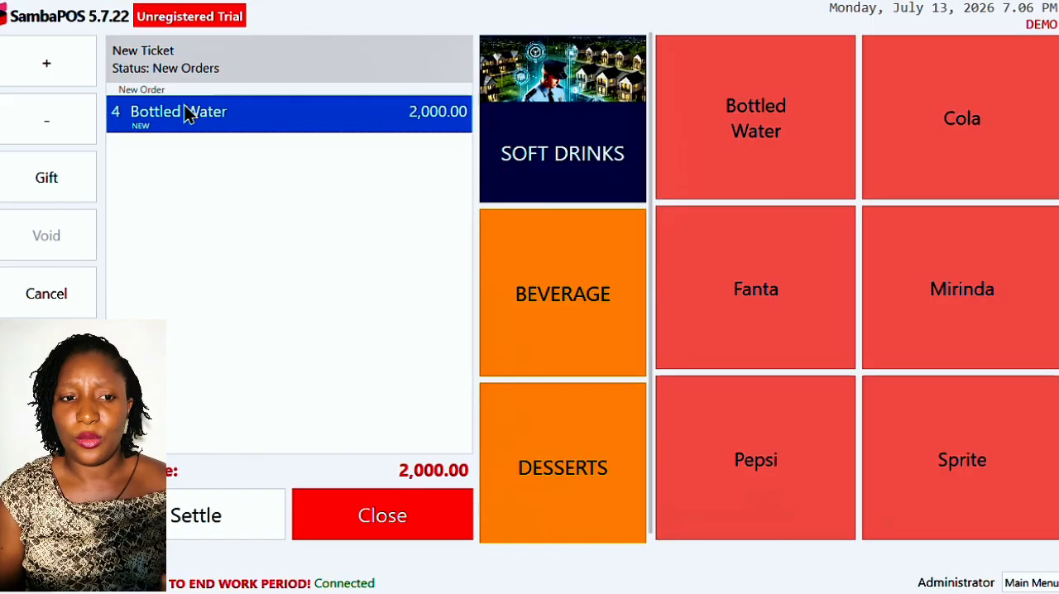
click(53, 295)
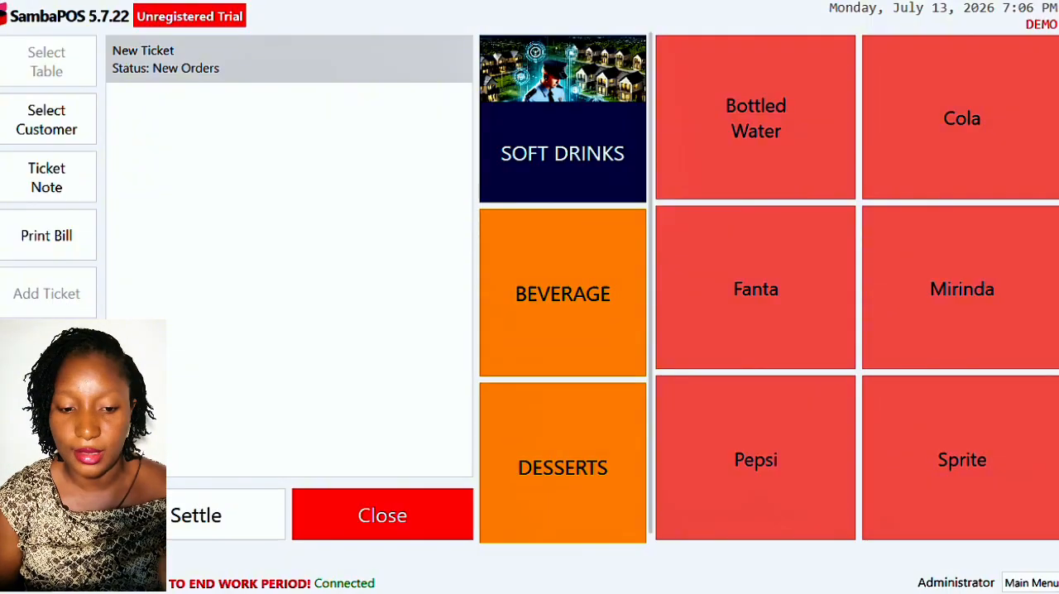
click(376, 528)
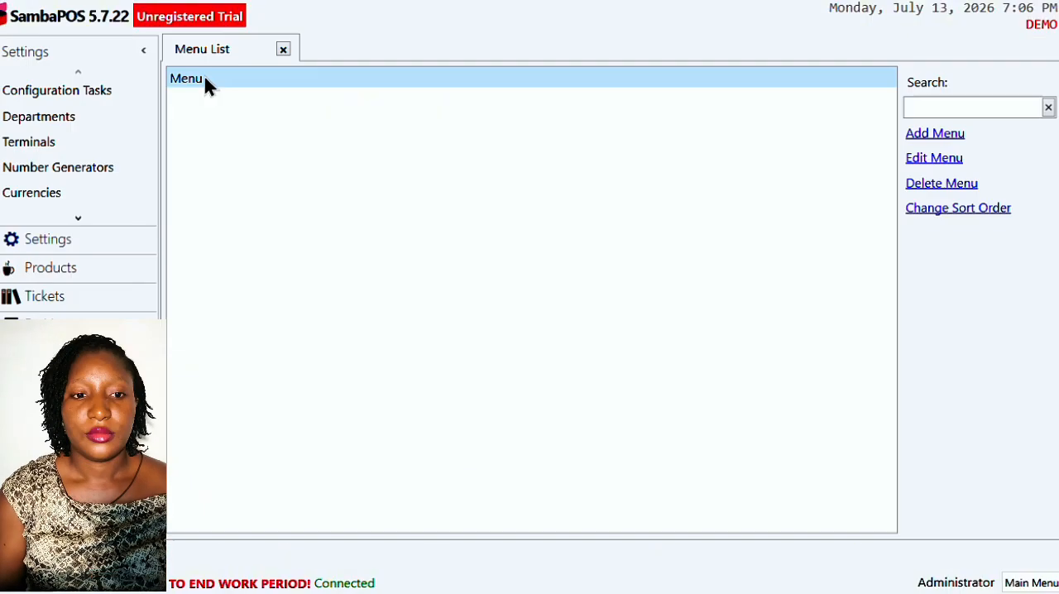
- Reopen the menu and set the SOFT DRINKS appearance to Image Only in the table for editing all categories
double_click(206, 82)
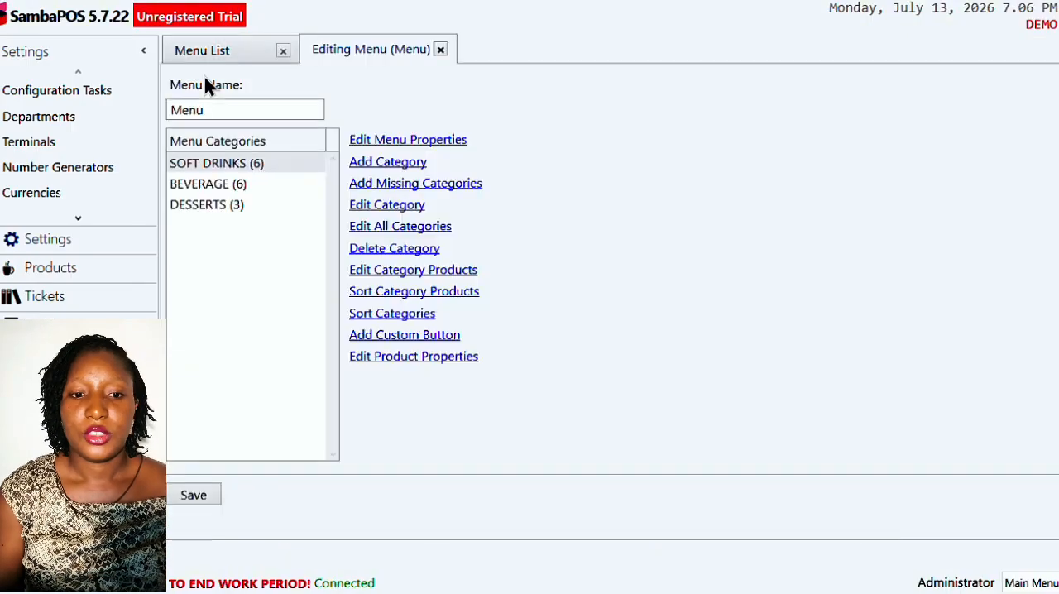
click(412, 228)
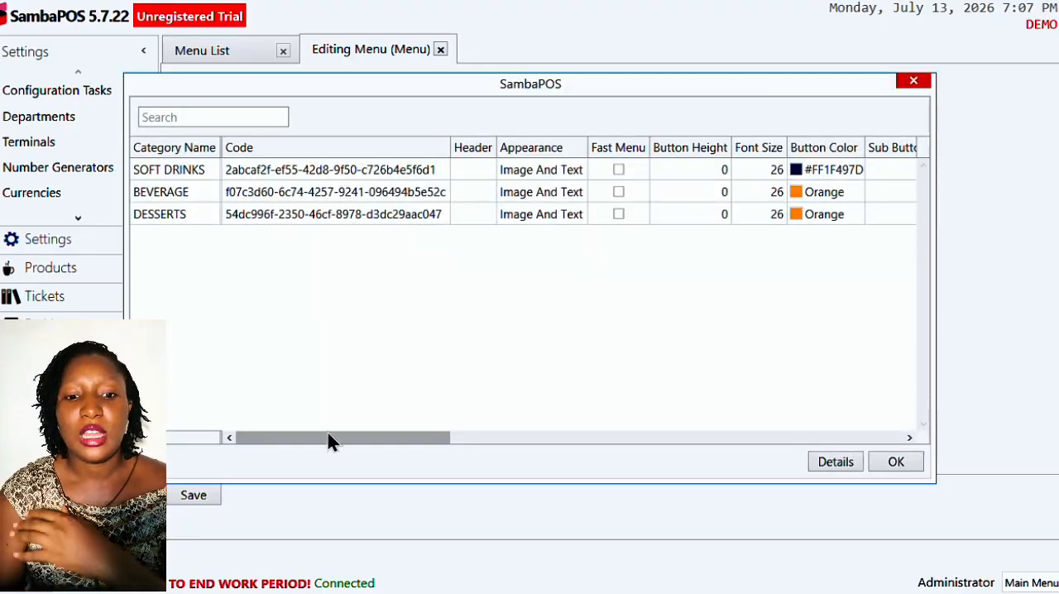
drag(328, 433, 328, 439)
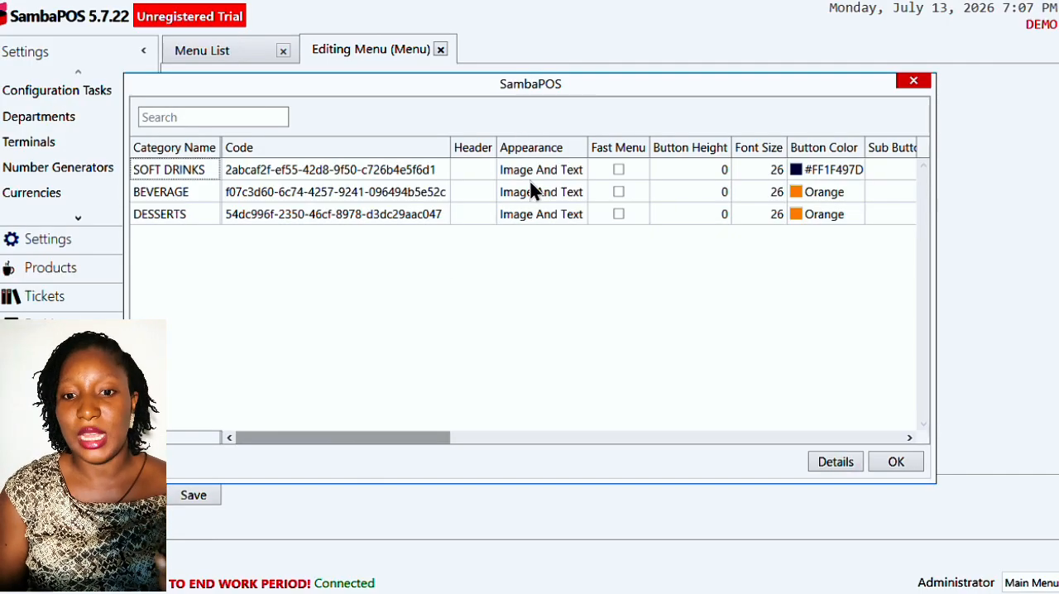
click(561, 169)
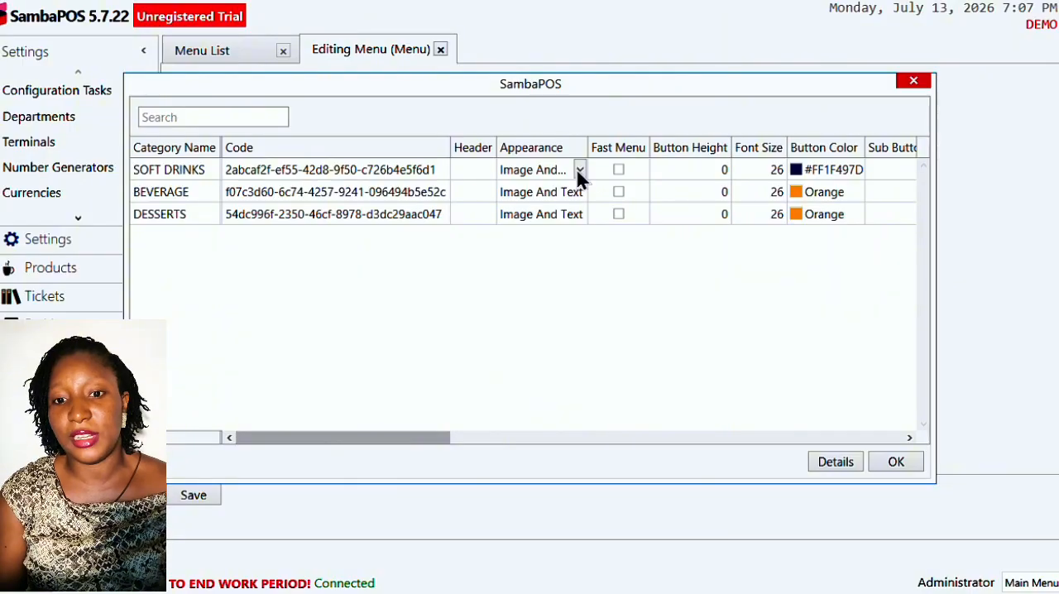
click(580, 170)
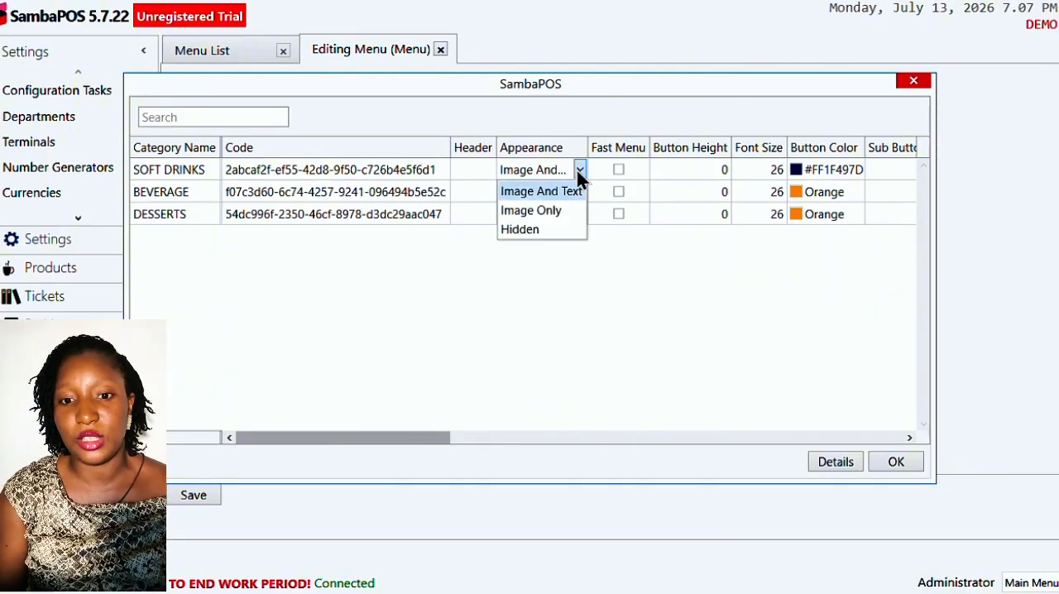
click(560, 217)
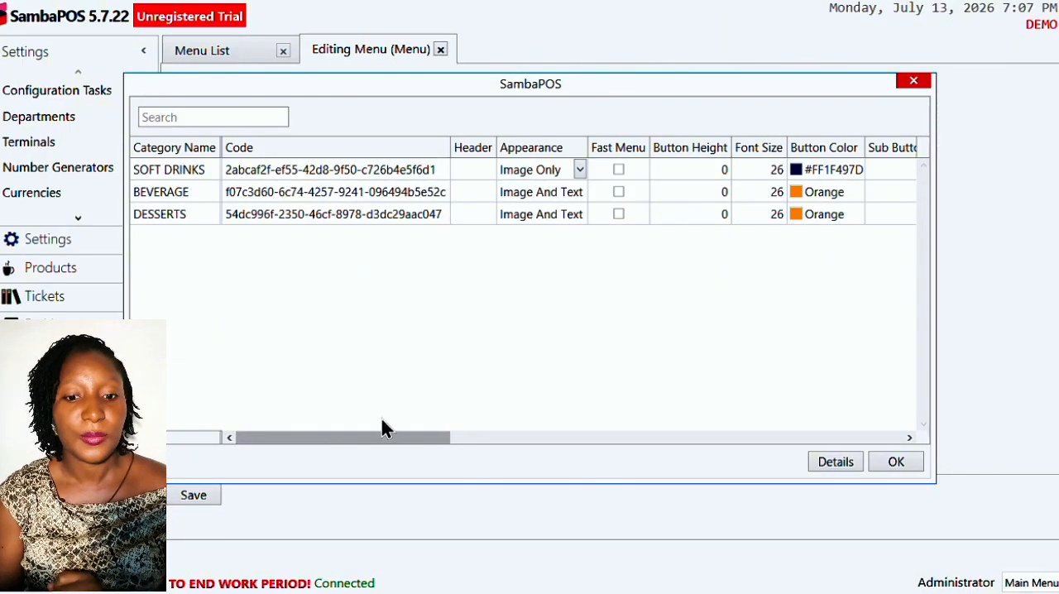
drag(379, 438, 491, 423)
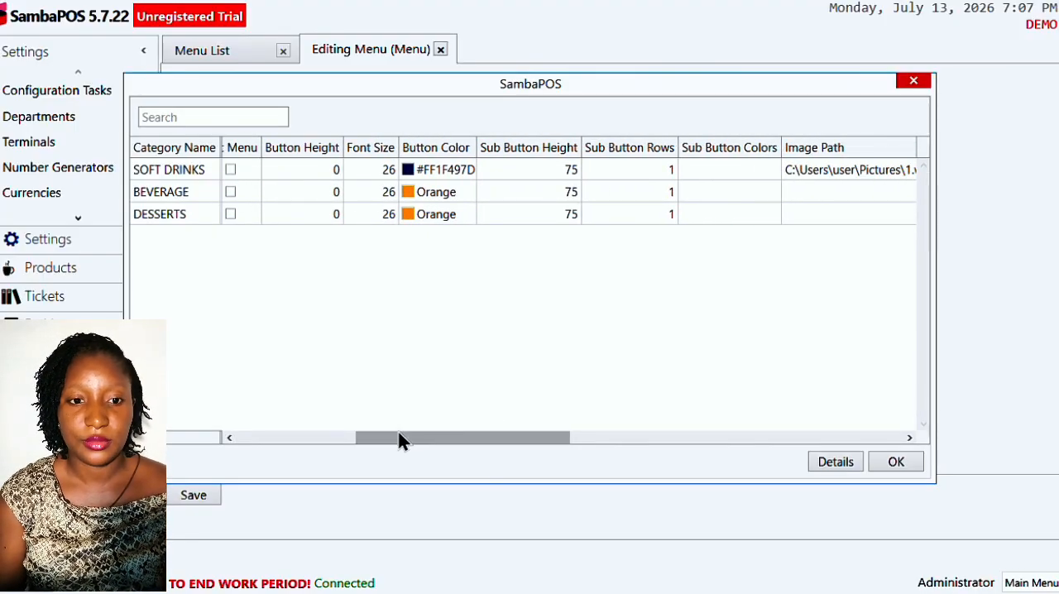
- Set the category button colour of both BEVERAGE and DESSERTS to the dark blue theme colour #FF1F497D
drag(399, 441, 380, 443)
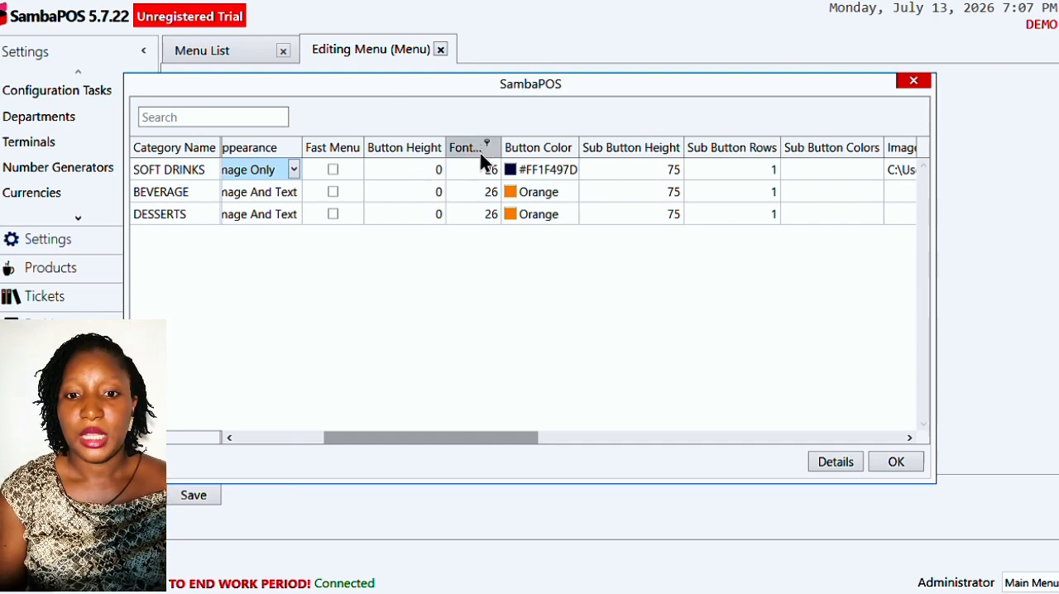
click(554, 191)
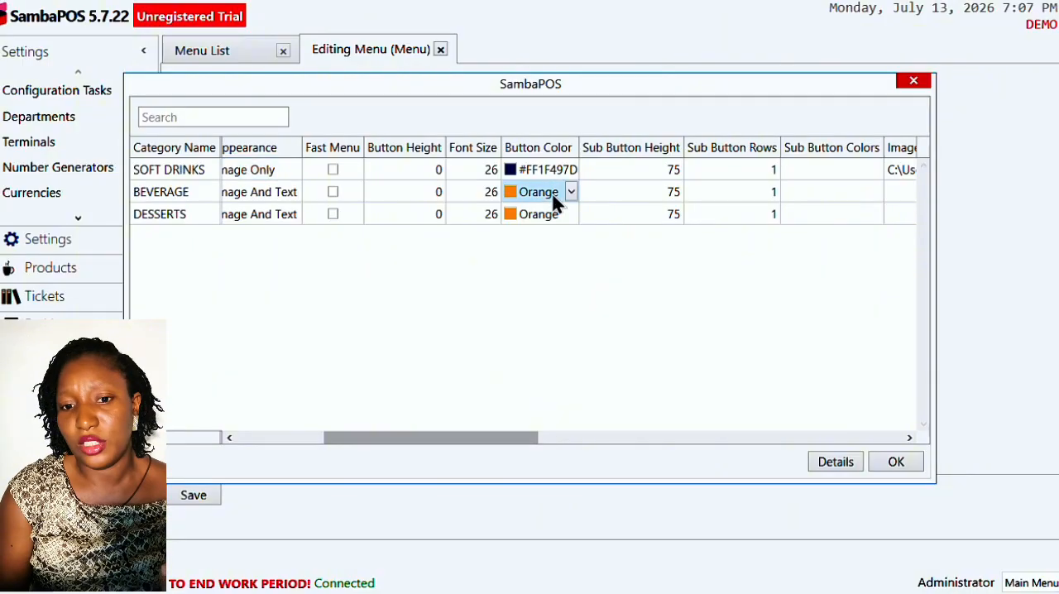
click(571, 193)
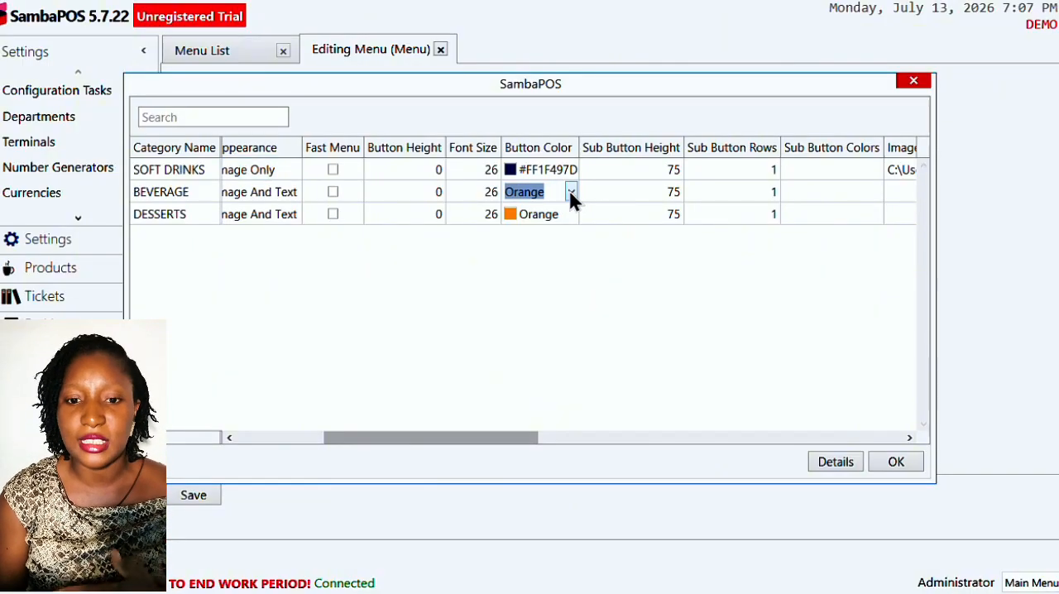
click(571, 193)
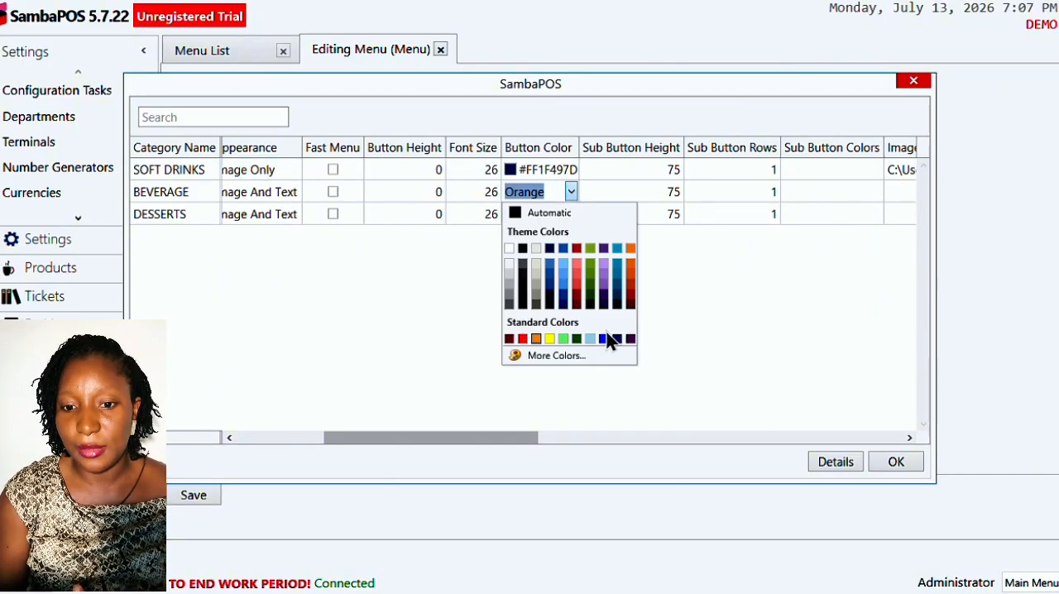
click(549, 249)
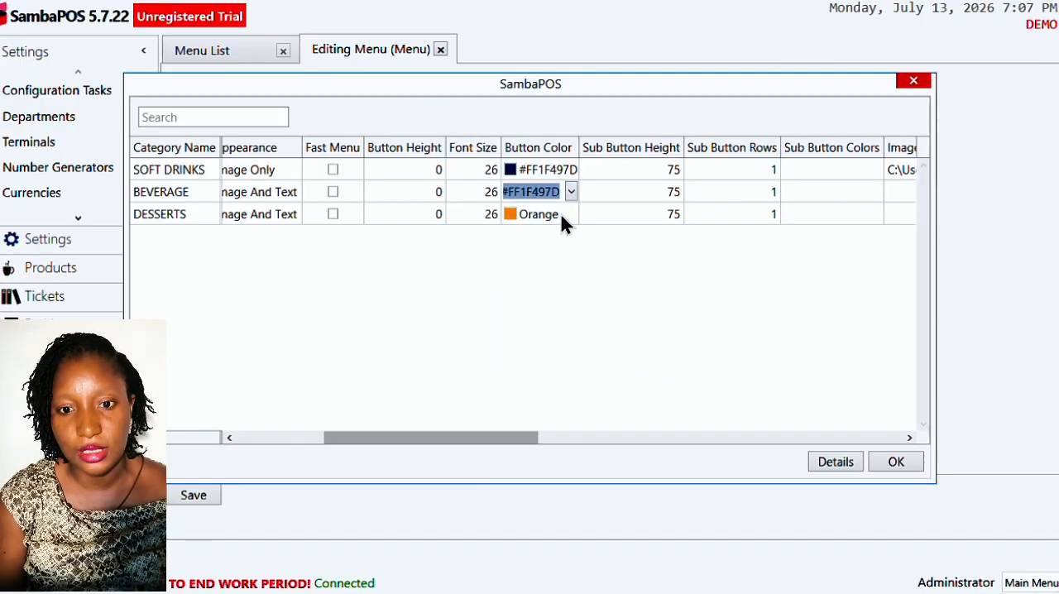
click(559, 211)
click(570, 213)
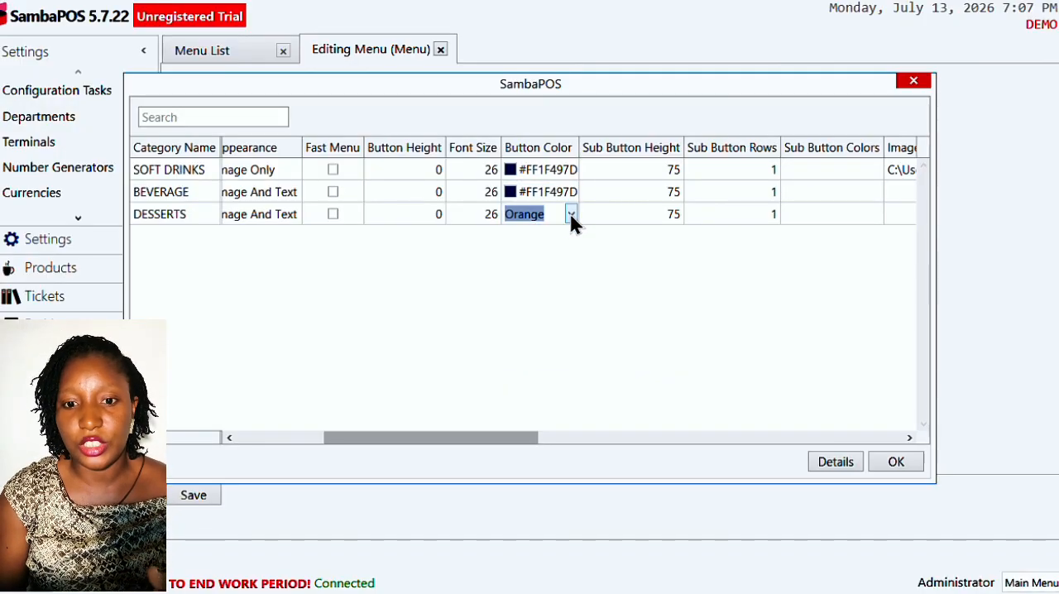
click(571, 214)
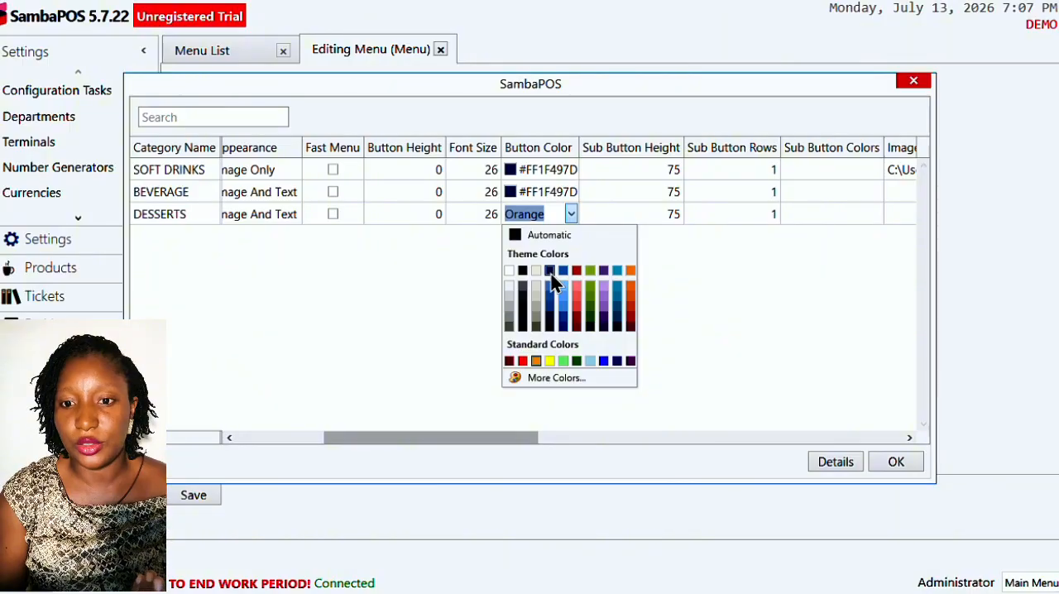
click(550, 271)
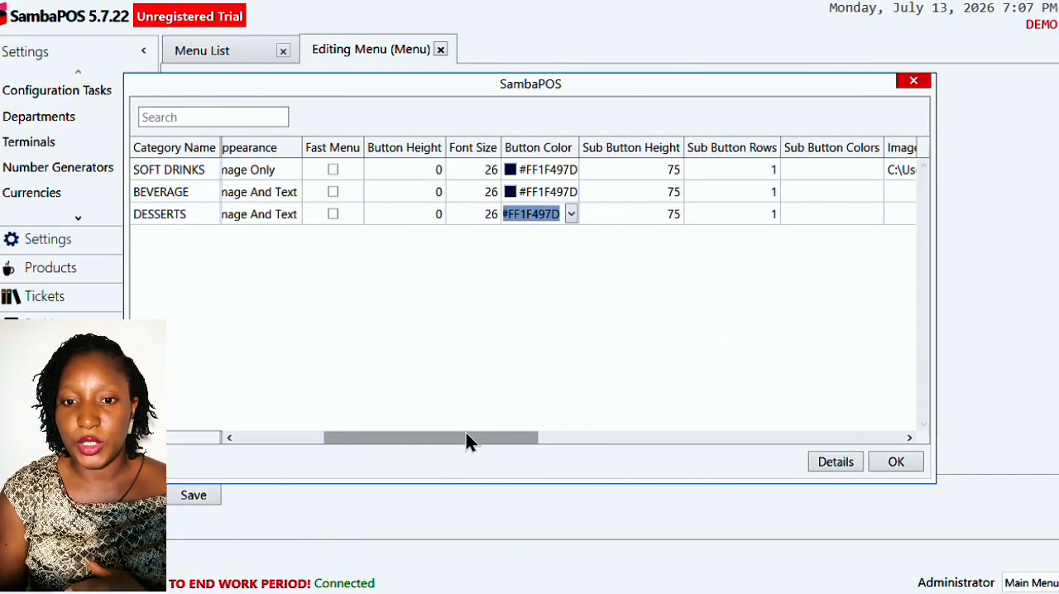
- Set the product button colour of the BEVERAGE category to the blue theme colour #FF4BACC6
drag(462, 444, 561, 437)
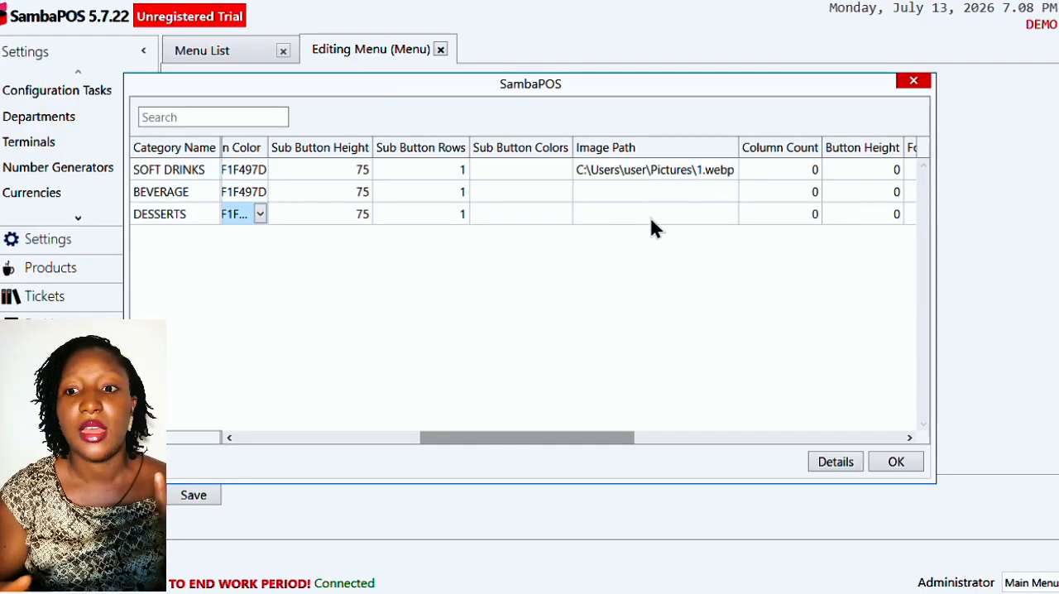
drag(577, 437, 681, 427)
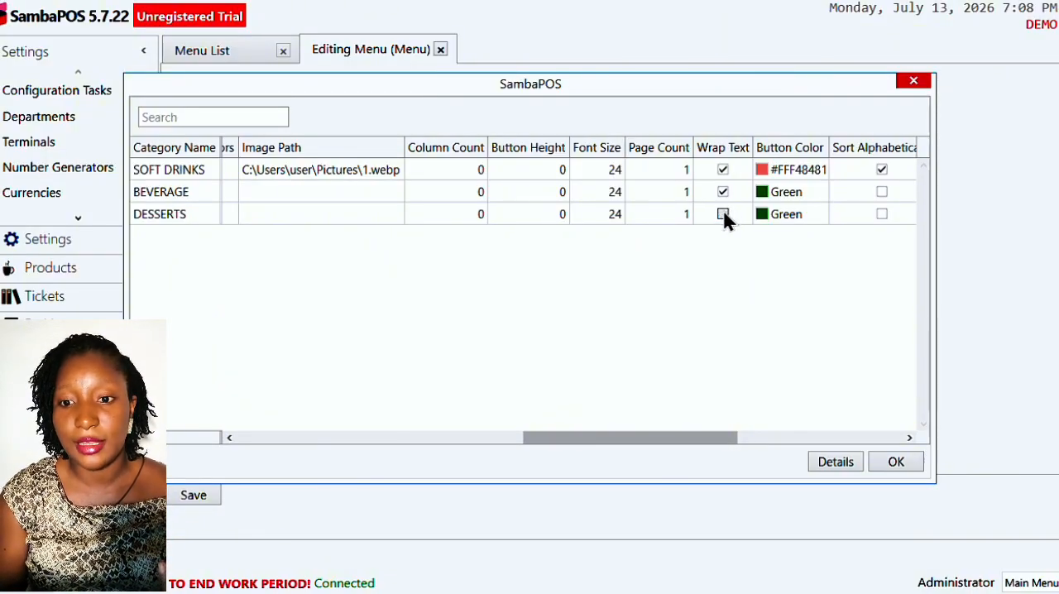
click(790, 195)
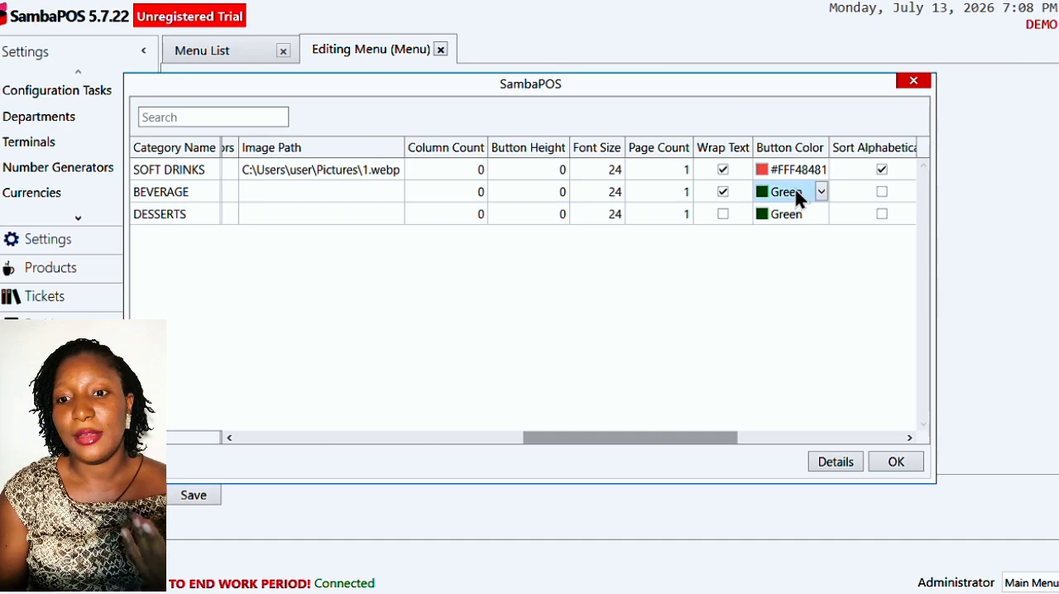
click(822, 192)
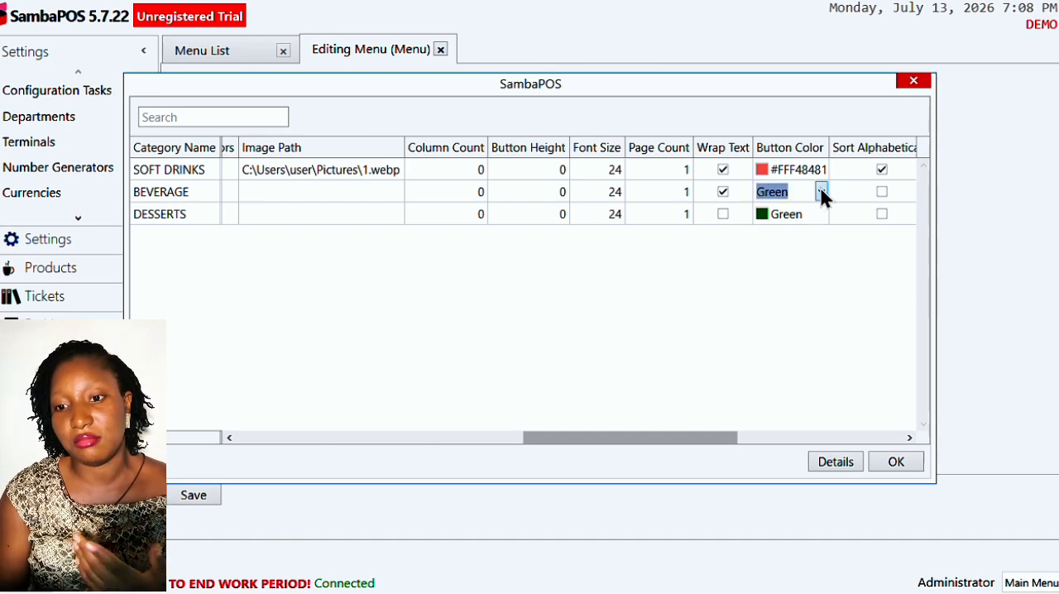
click(821, 192)
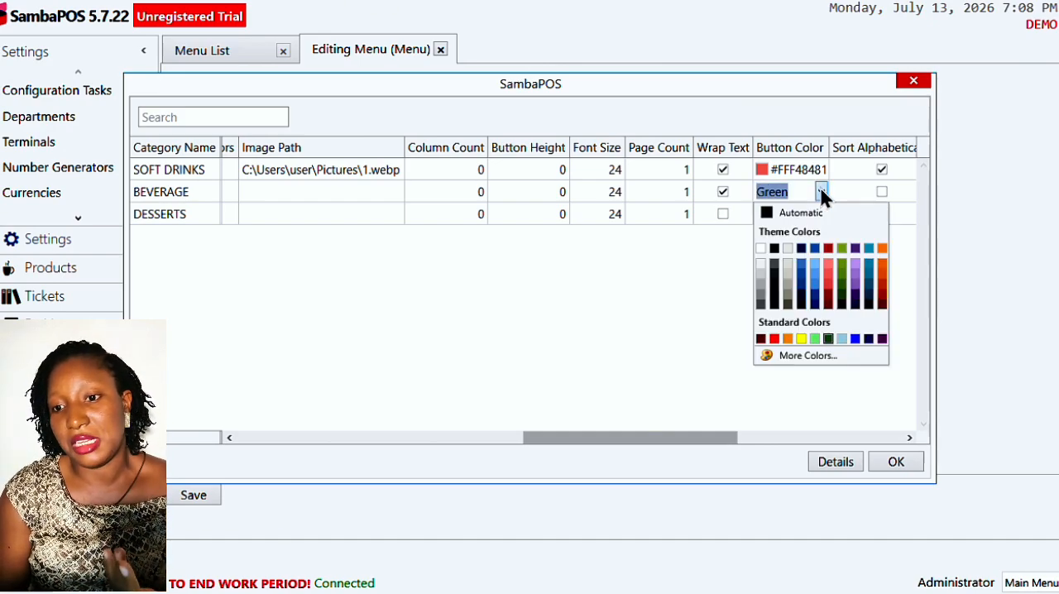
click(843, 249)
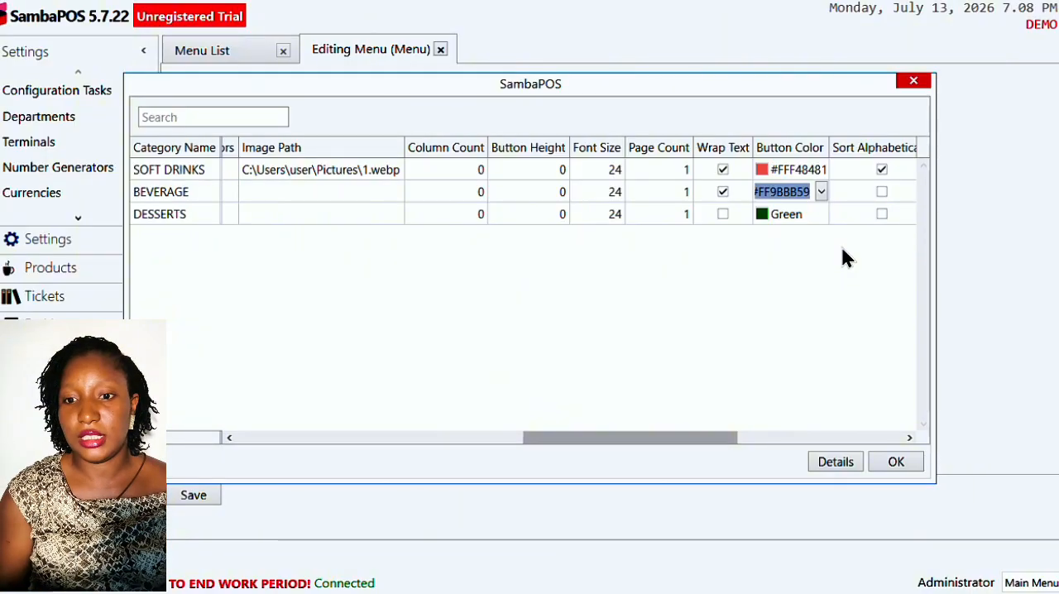
click(821, 191)
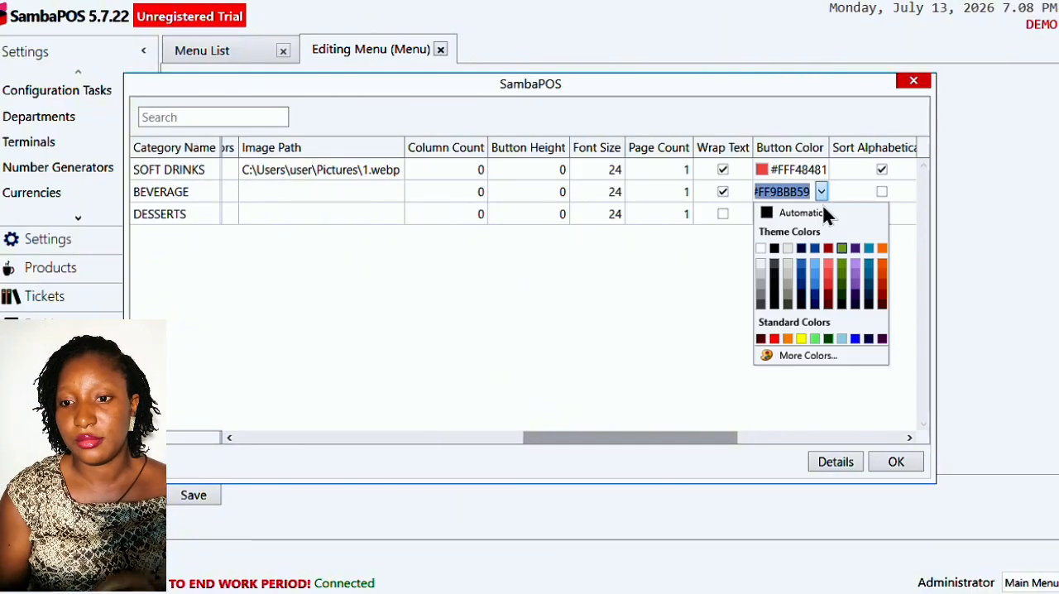
click(871, 250)
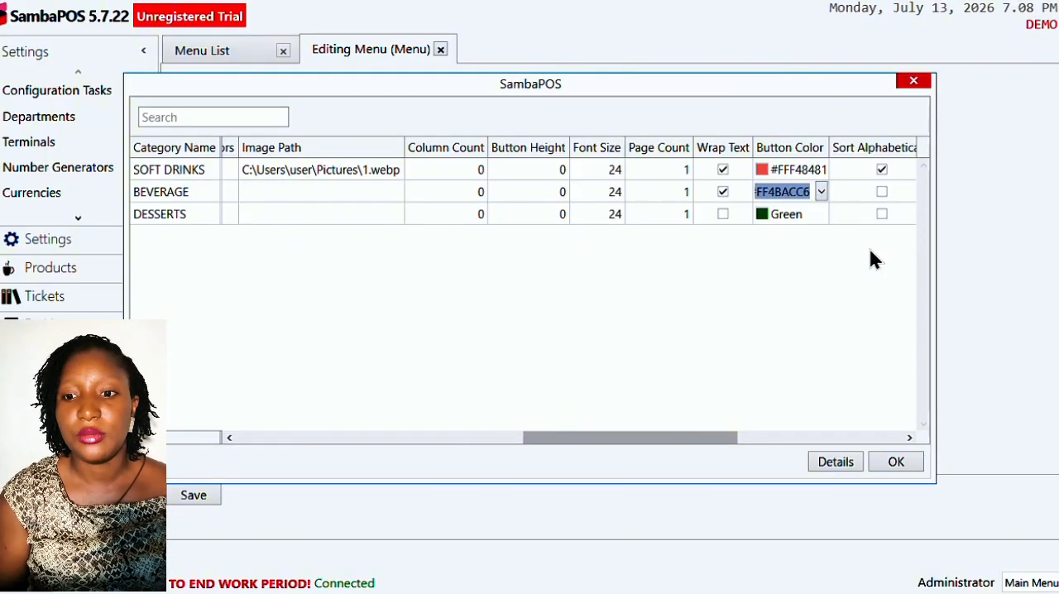
- Set the Numberpad Type to Small for both the BEVERAGE and DESSERTS categories
drag(655, 440, 742, 398)
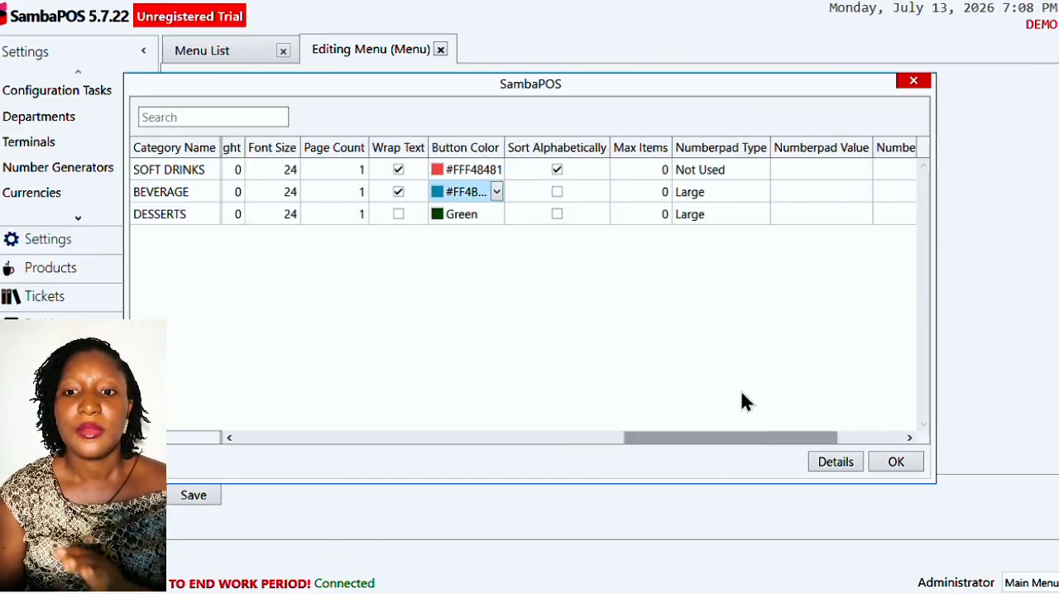
click(710, 192)
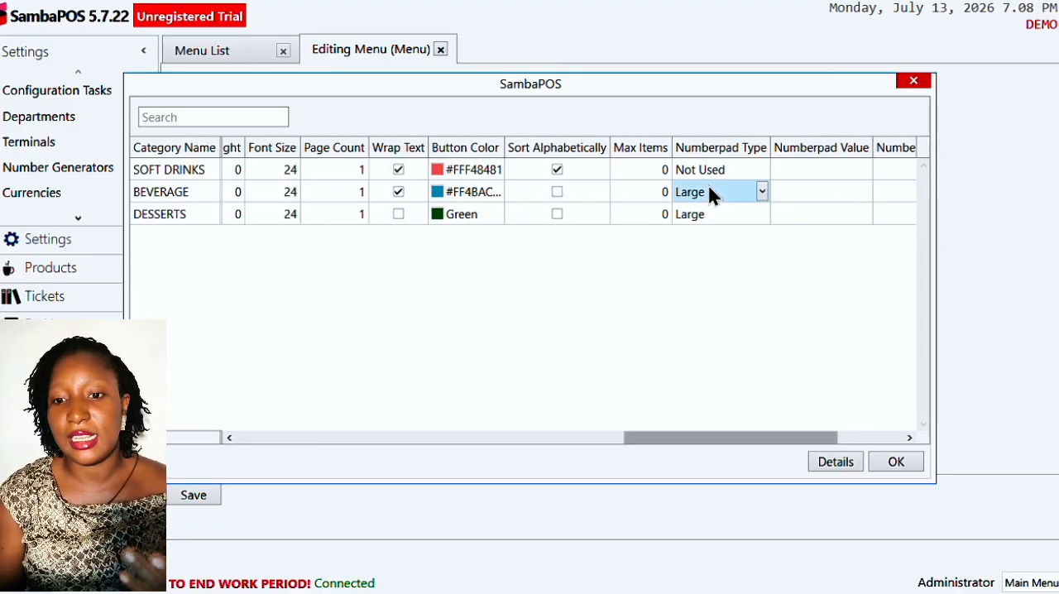
click(762, 192)
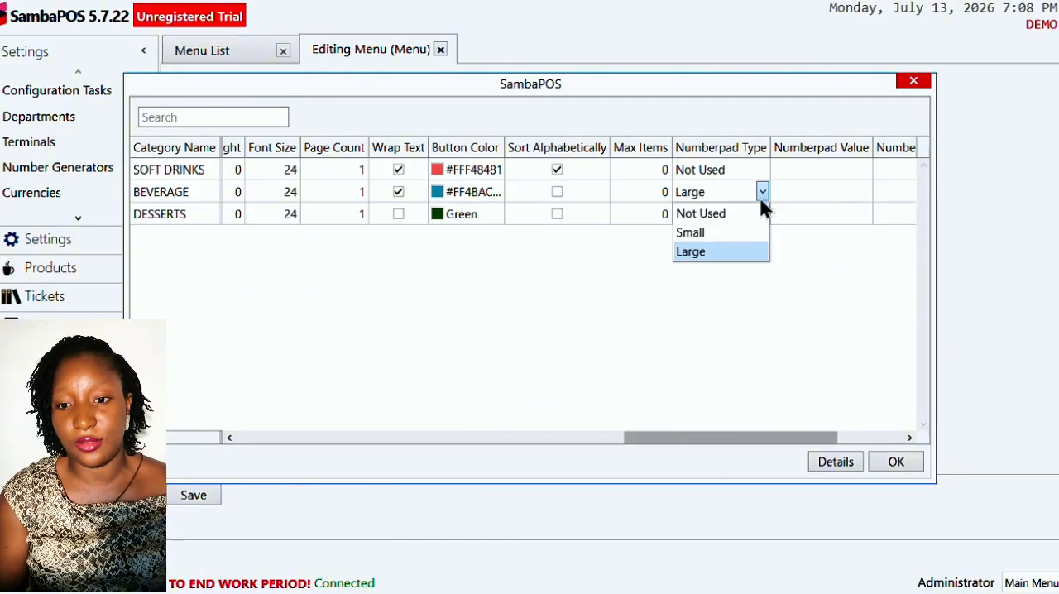
click(740, 232)
click(751, 217)
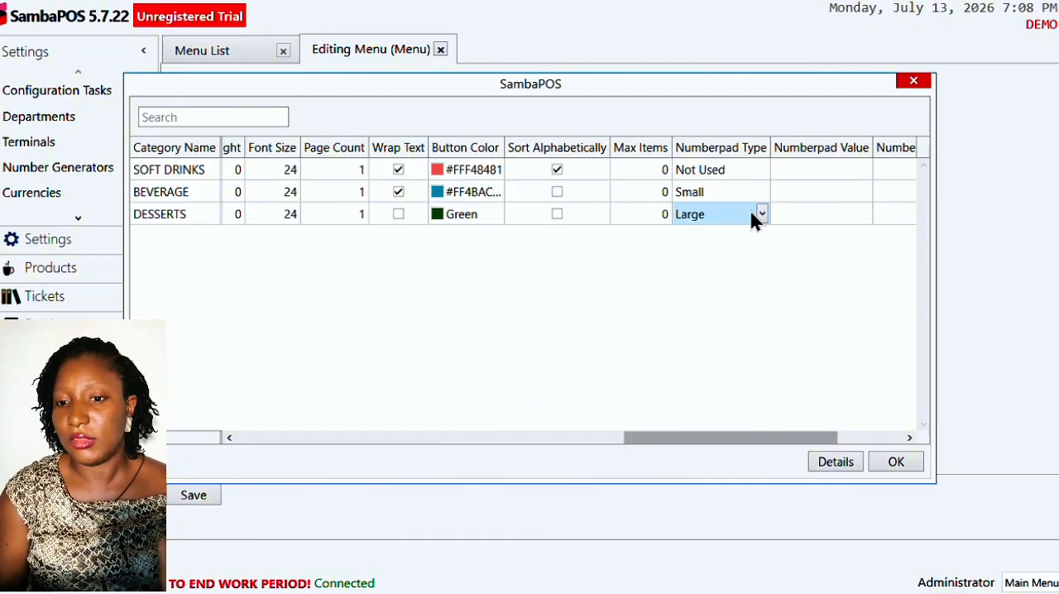
click(763, 214)
click(754, 236)
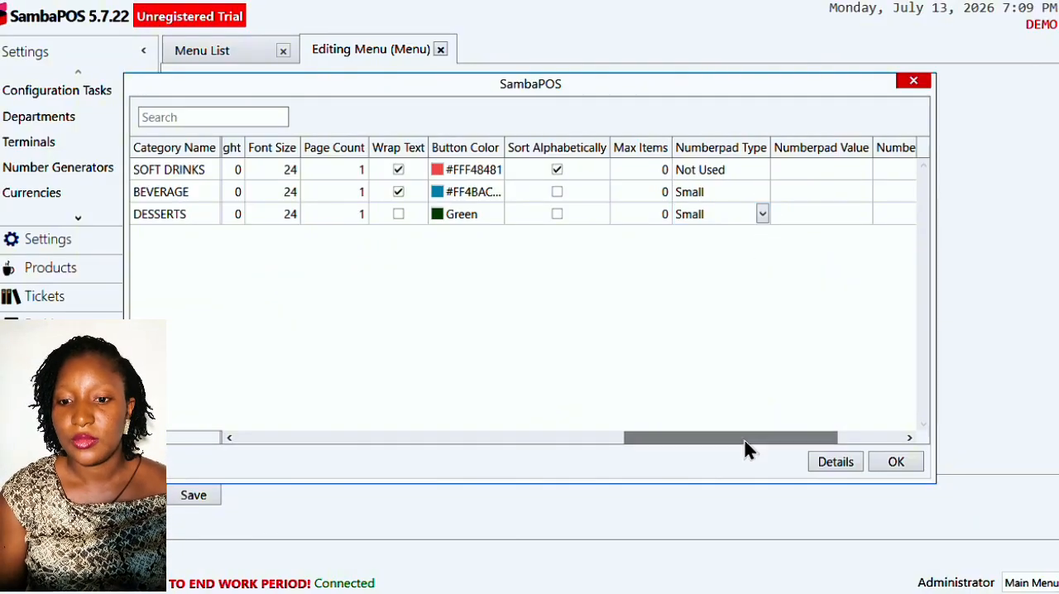
- View the remaining category columns and the detailed properties of DESSERTS, and close the property editor
drag(746, 445, 855, 439)
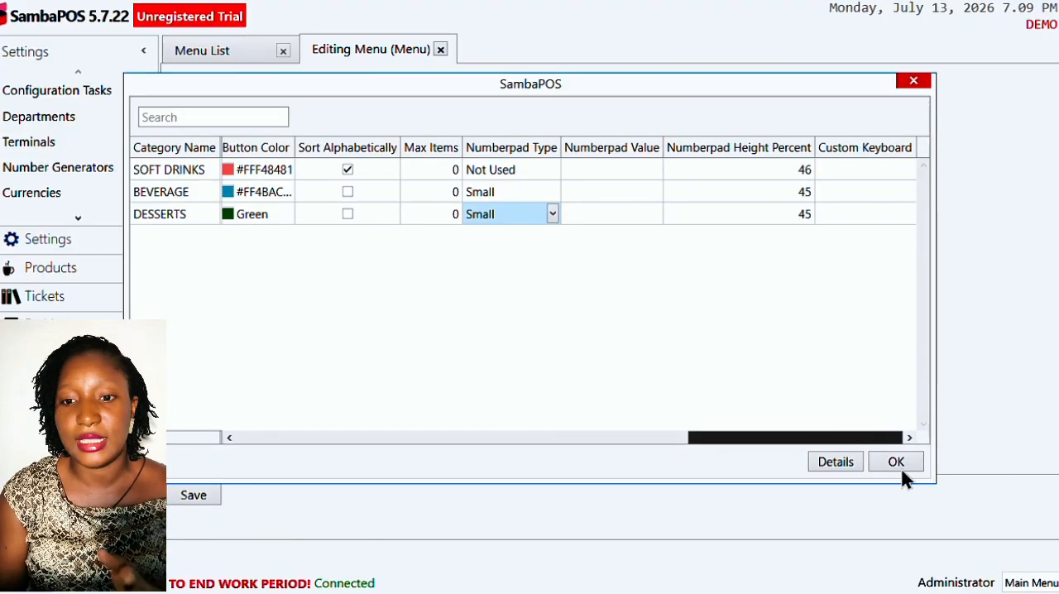
click(837, 466)
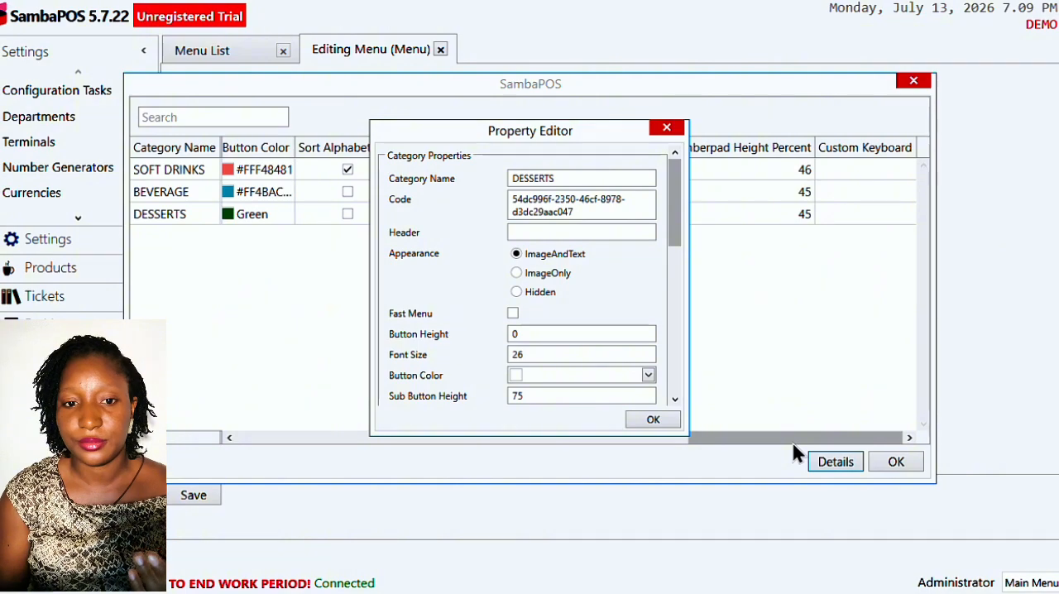
click(667, 130)
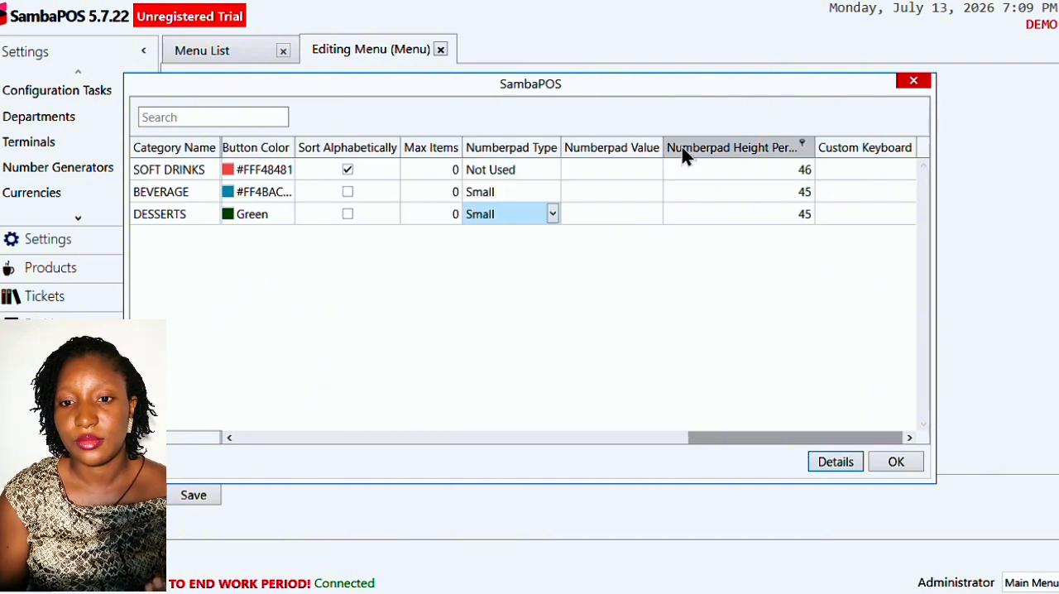
- Confirm the category table edits, save the menu, and open the POS
click(898, 463)
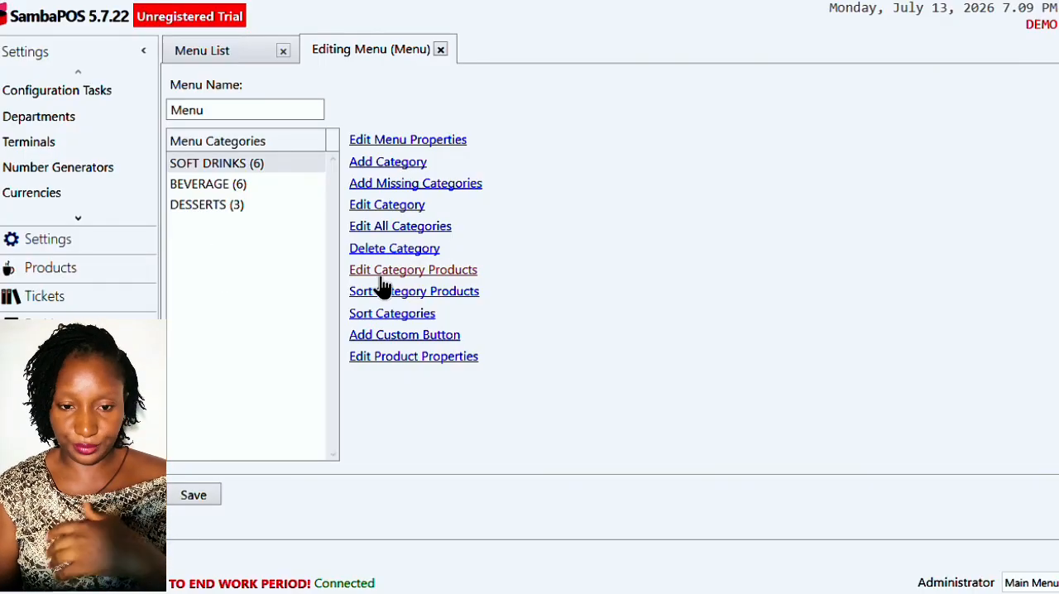
click(205, 499)
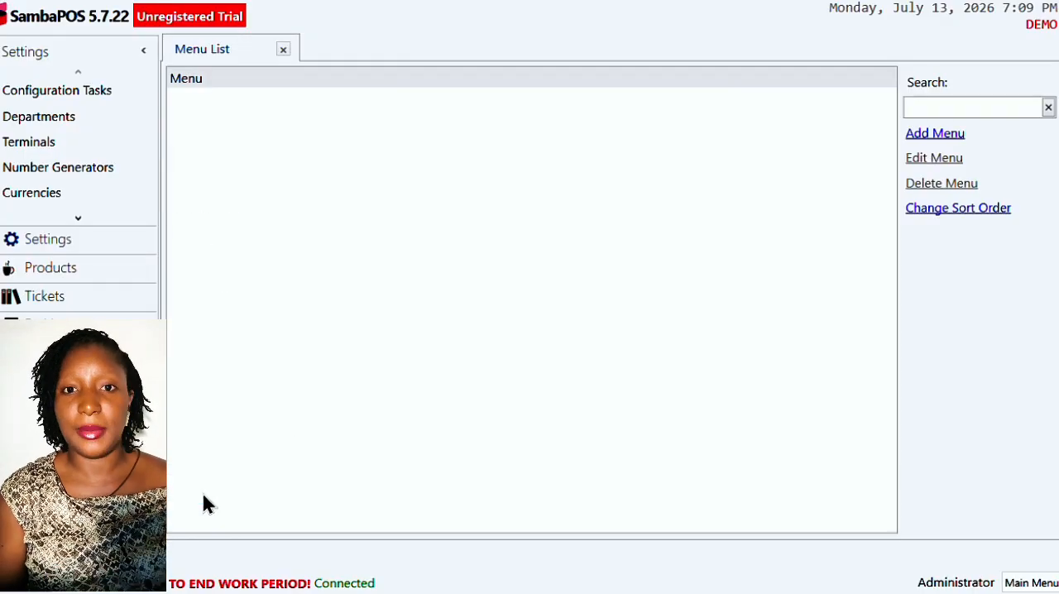
click(1032, 582)
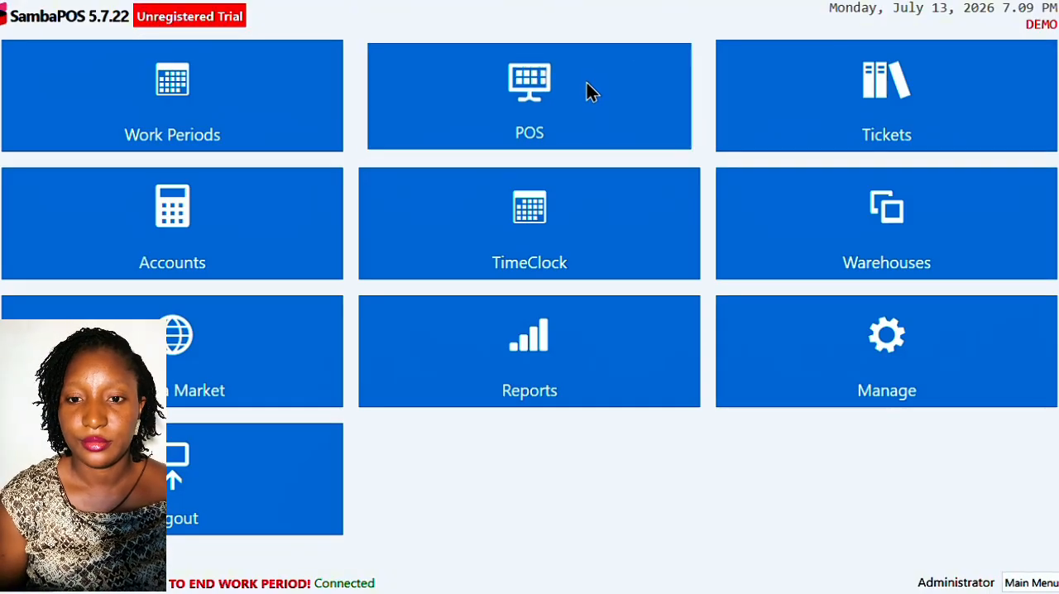
click(587, 83)
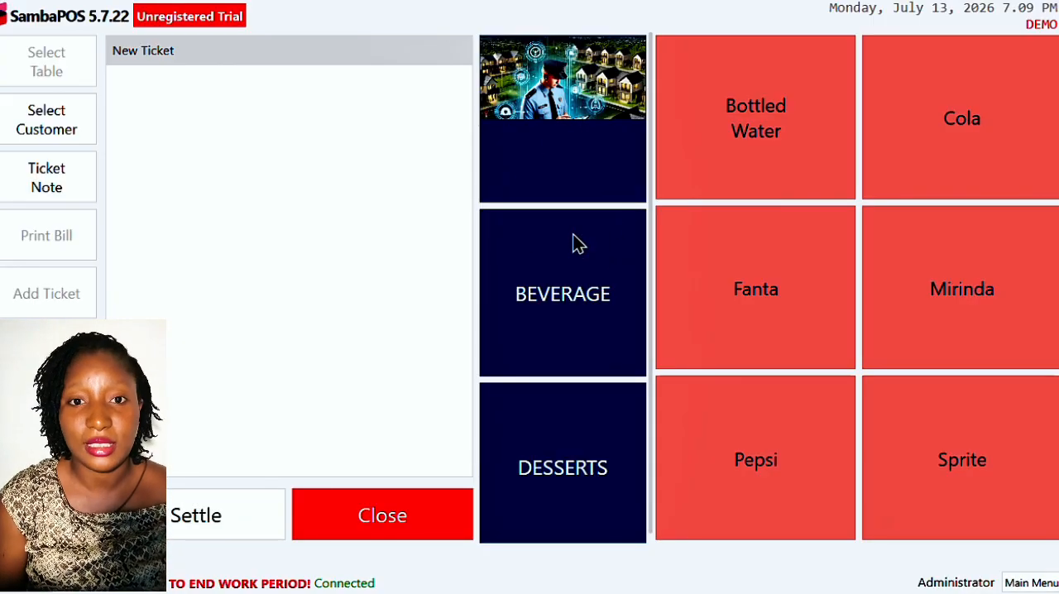
- Examine the product buttons of the BEVERAGE, SOFT DRINKS and DESSERTS categories in the POS, and close the new ticket
click(536, 286)
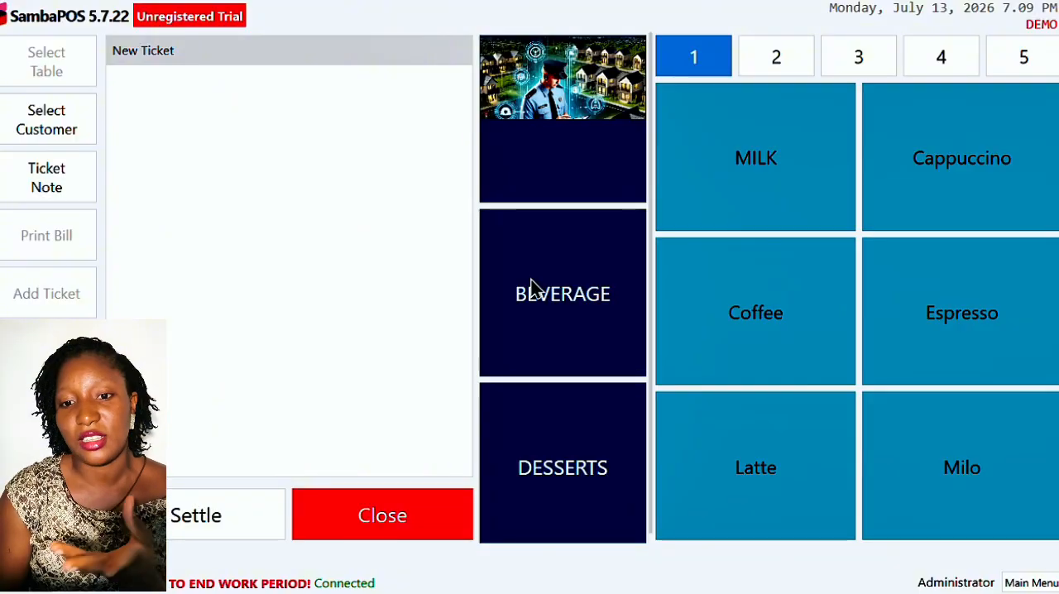
click(577, 182)
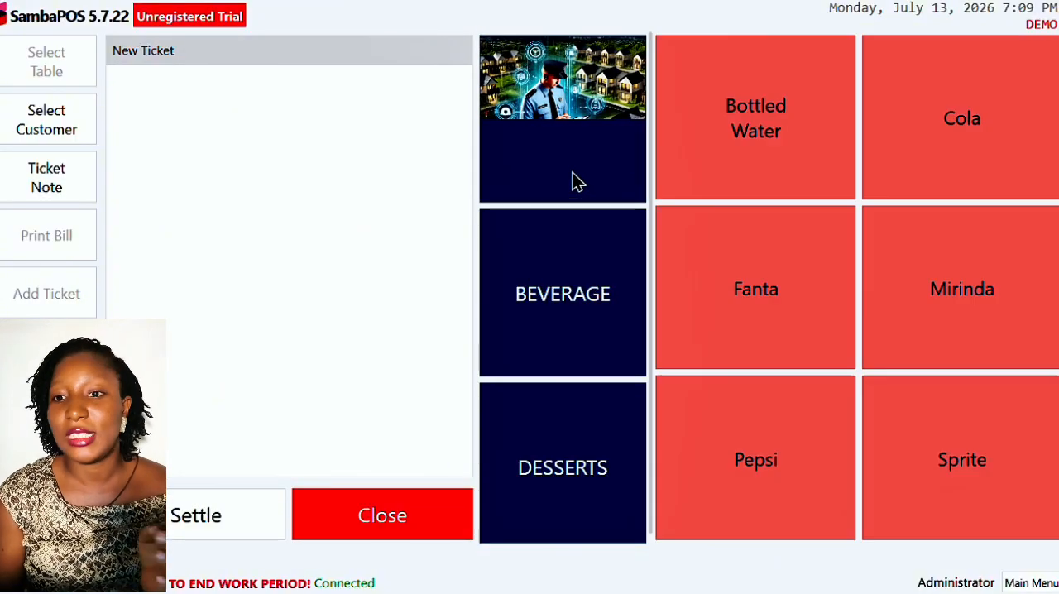
click(623, 275)
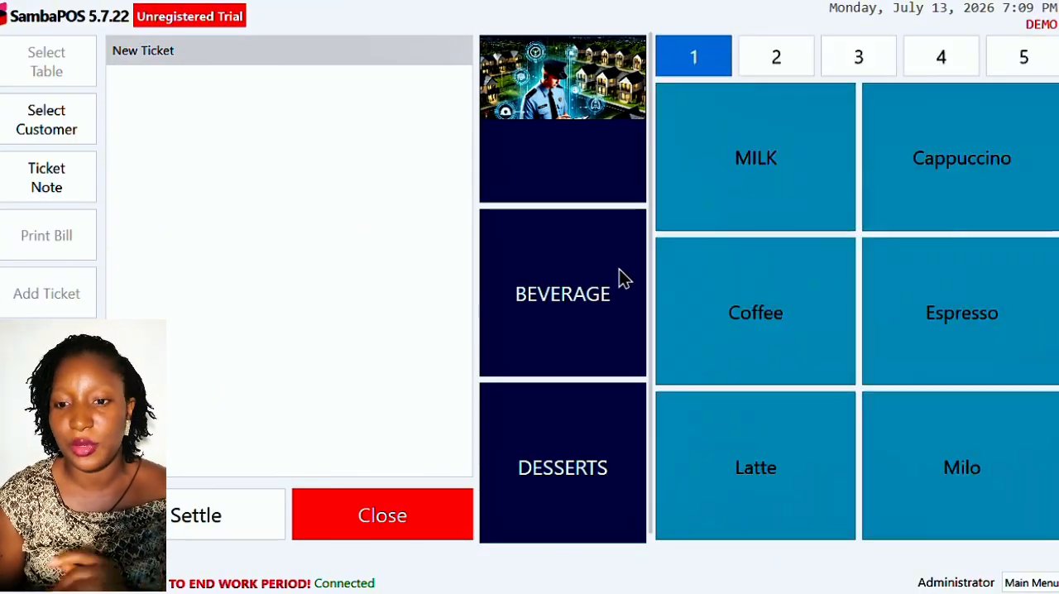
click(579, 446)
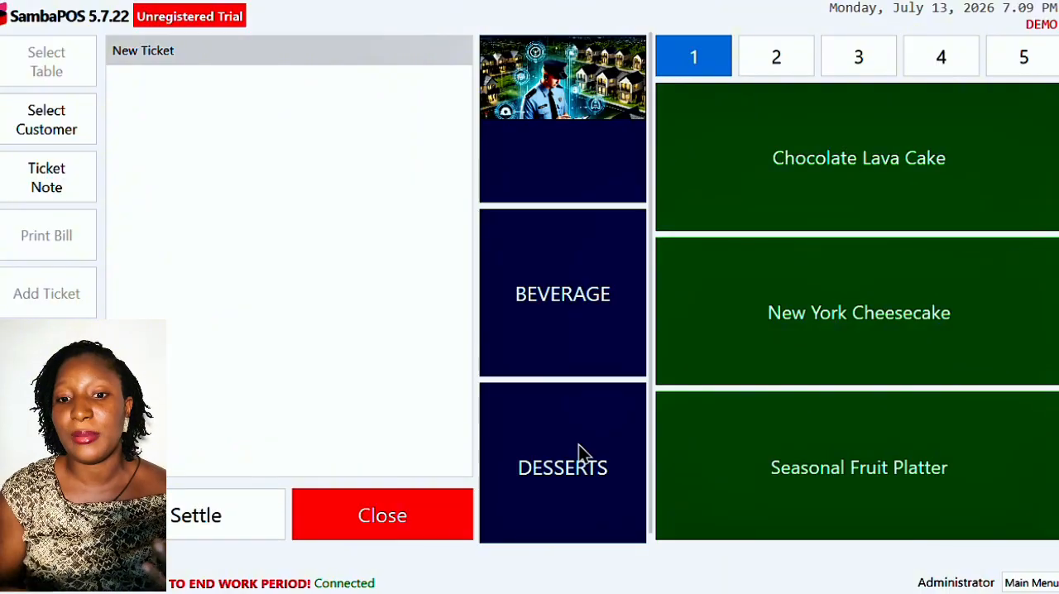
click(568, 313)
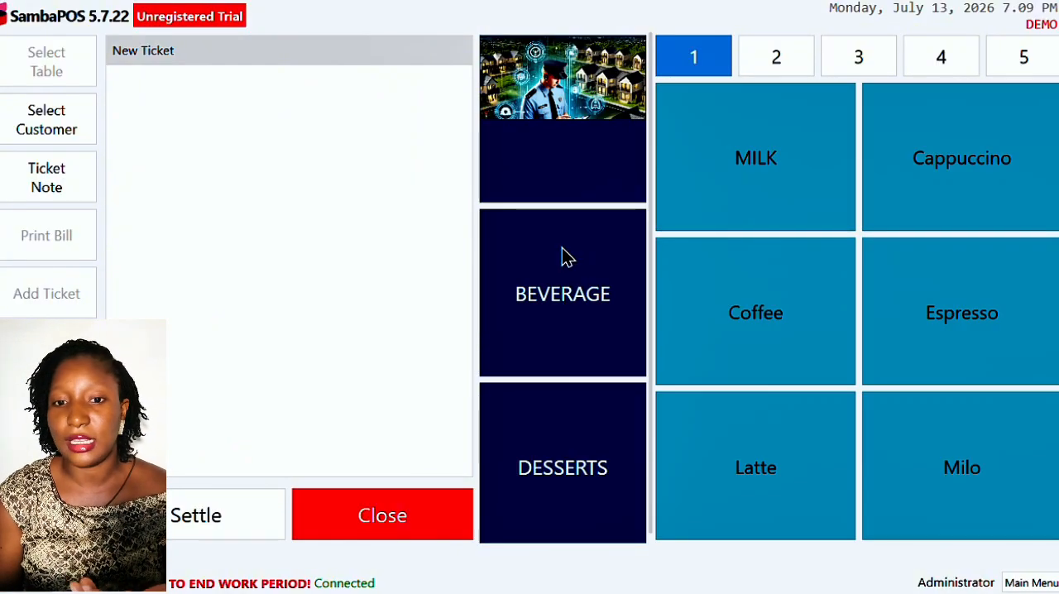
click(559, 153)
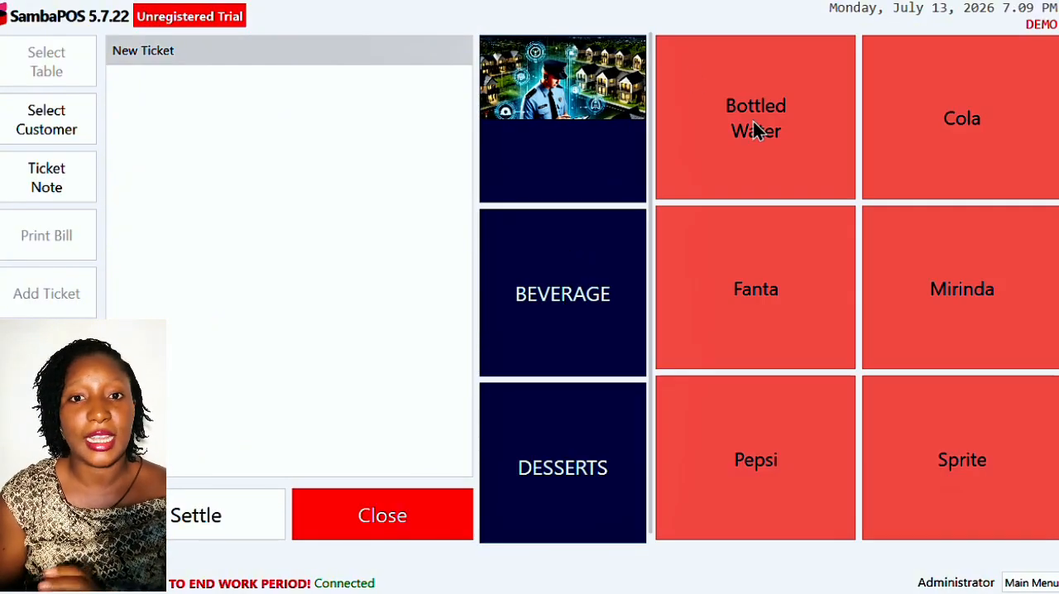
click(405, 514)
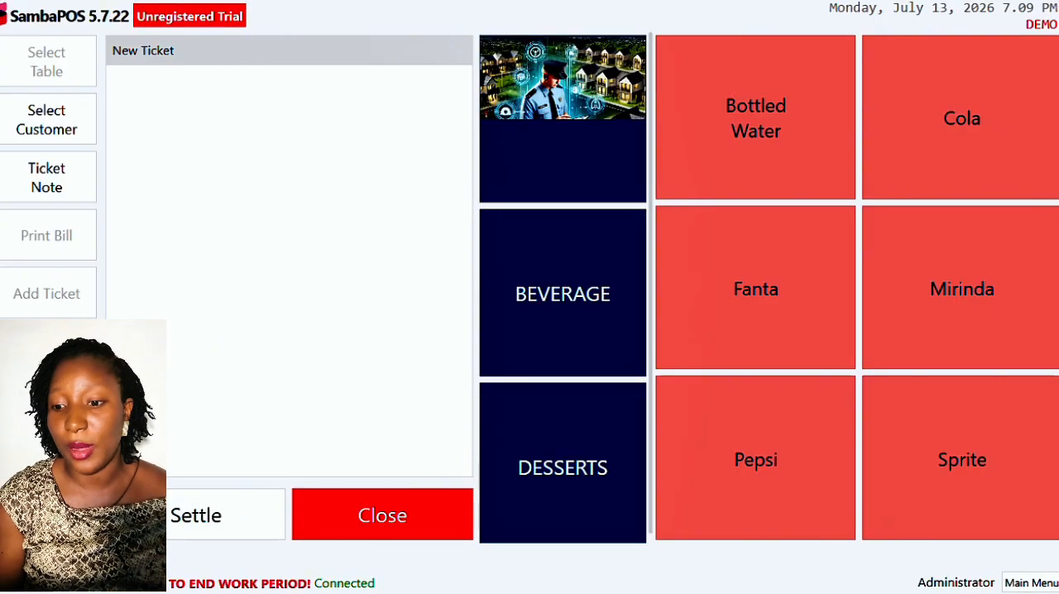
- Leave the POS and open the menu named Menu for editing in the management section
click(1033, 583)
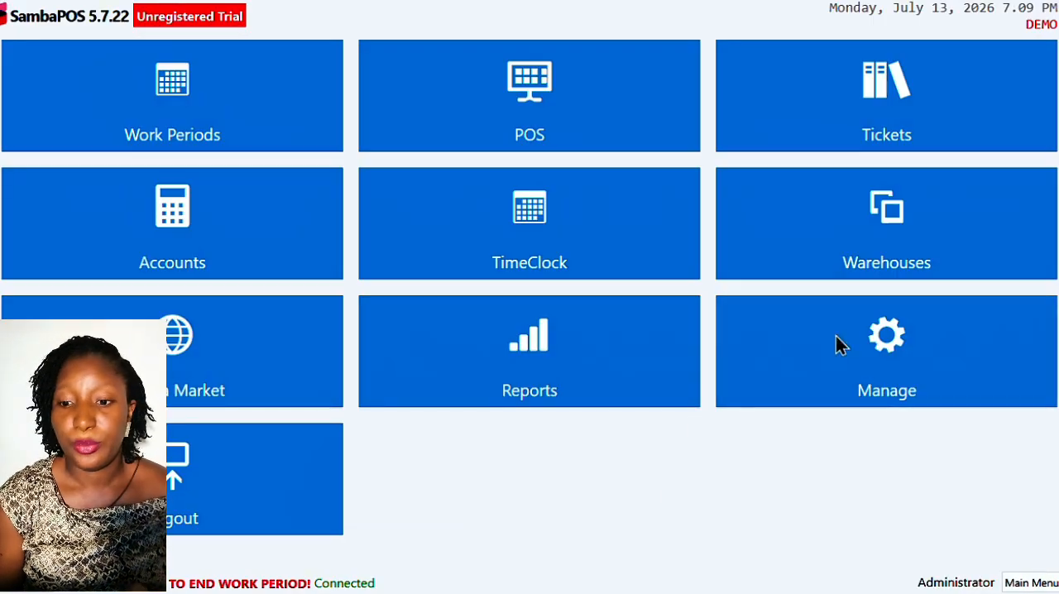
click(838, 344)
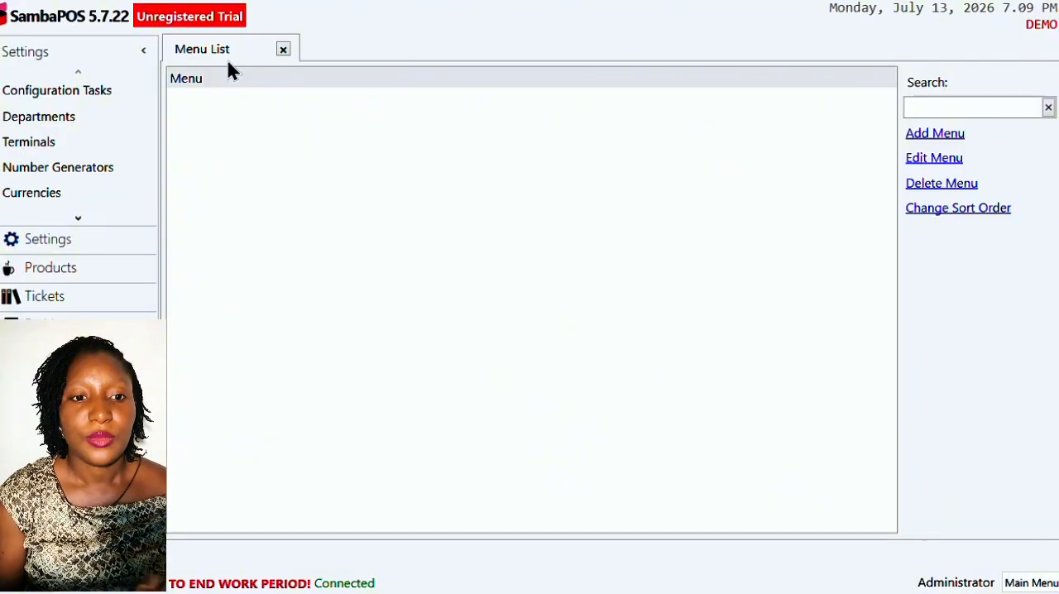
double_click(228, 77)
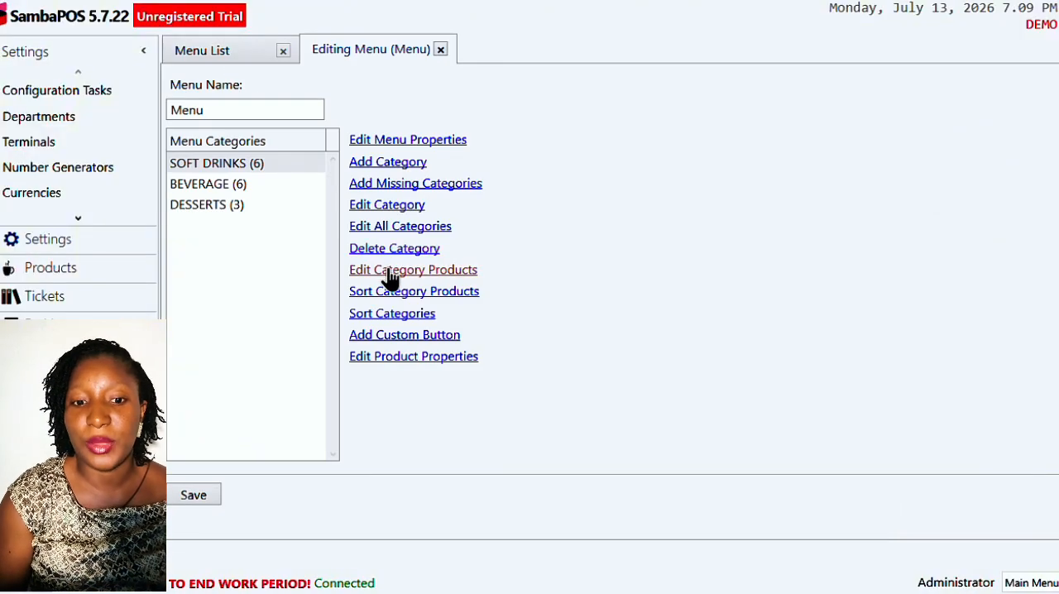
- View the product assignment of the SOFT DRINKS category and close it without changes
click(238, 164)
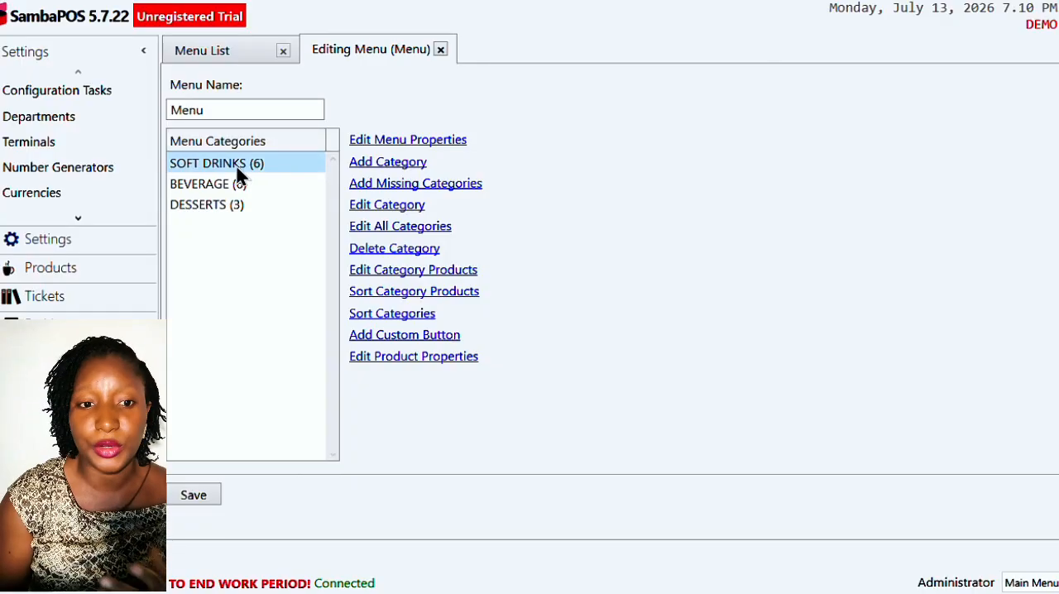
click(403, 277)
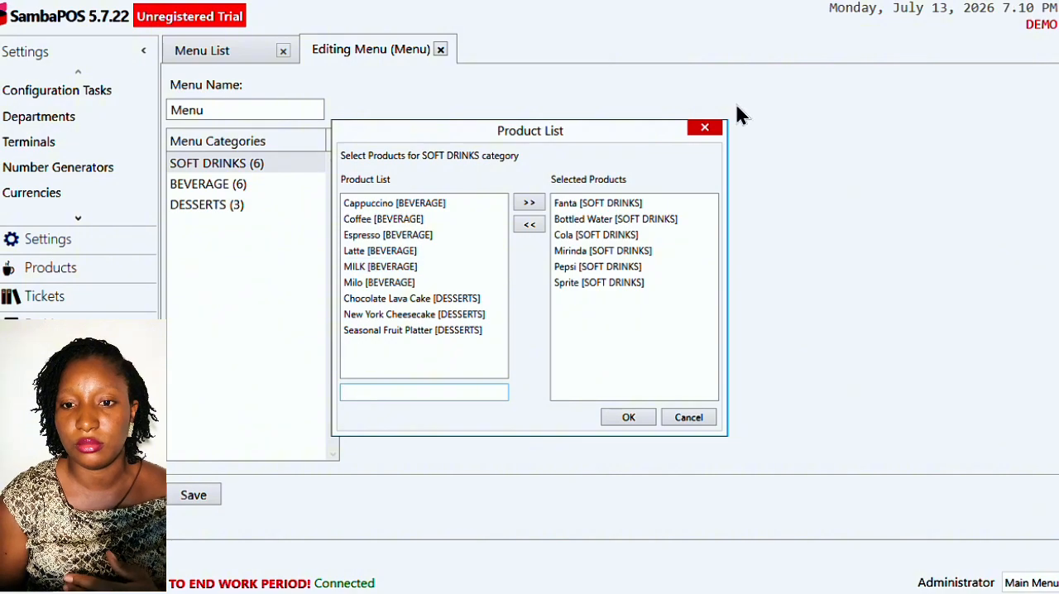
click(703, 129)
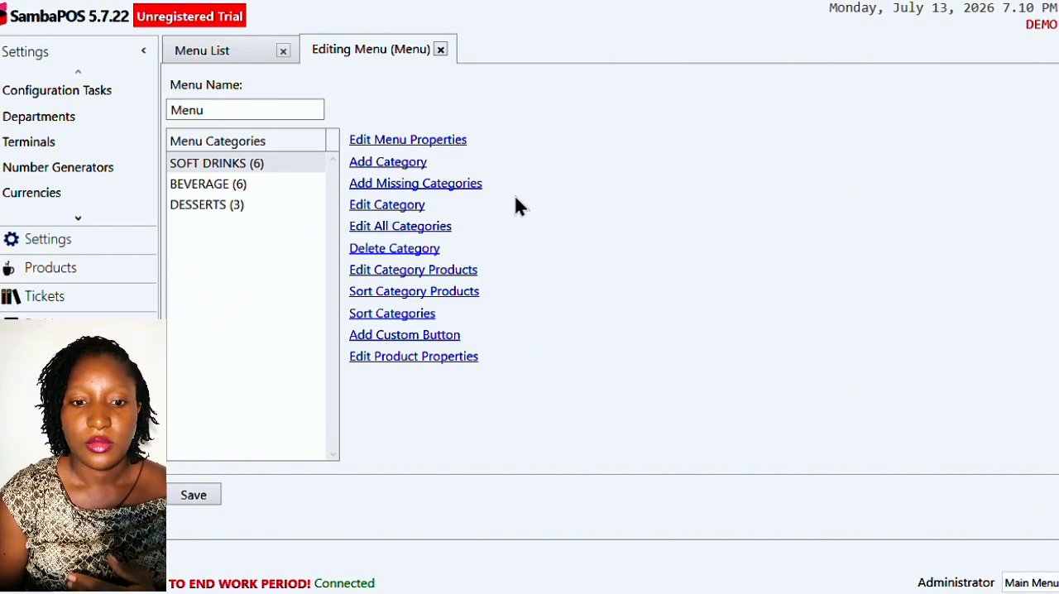
click(430, 272)
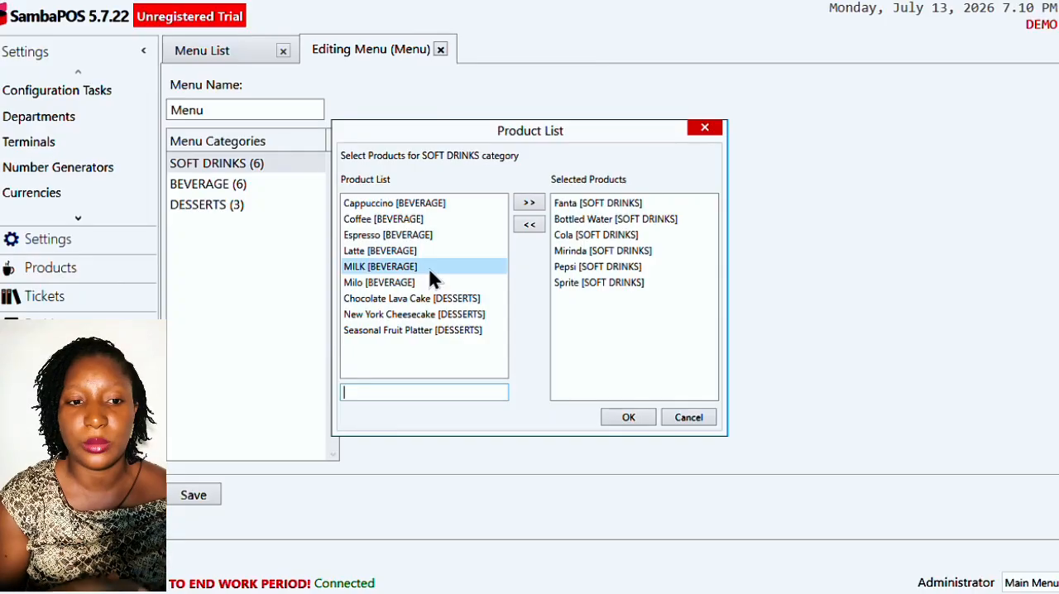
click(704, 131)
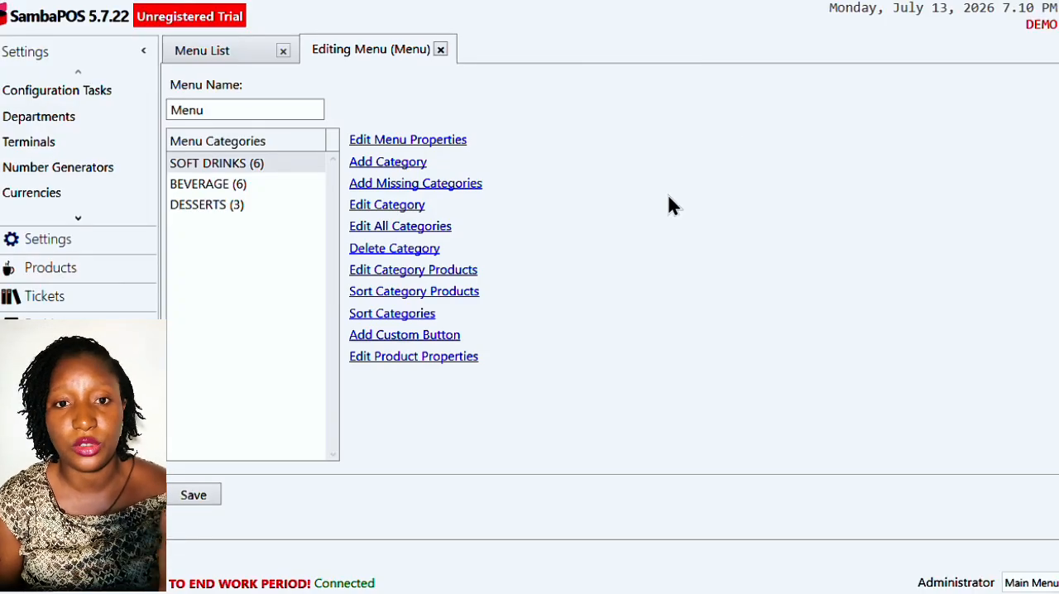
- Reorder the SOFT DRINKS products so Sprite comes first and Fanta sits between Mirinda and Pepsi, and confirm the order
click(443, 296)
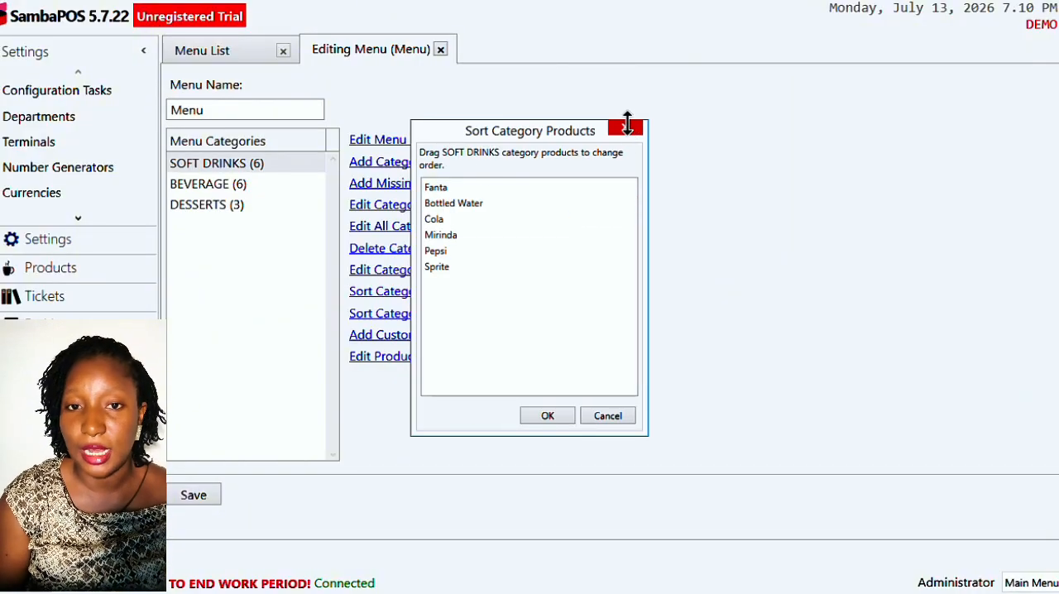
drag(450, 261, 451, 184)
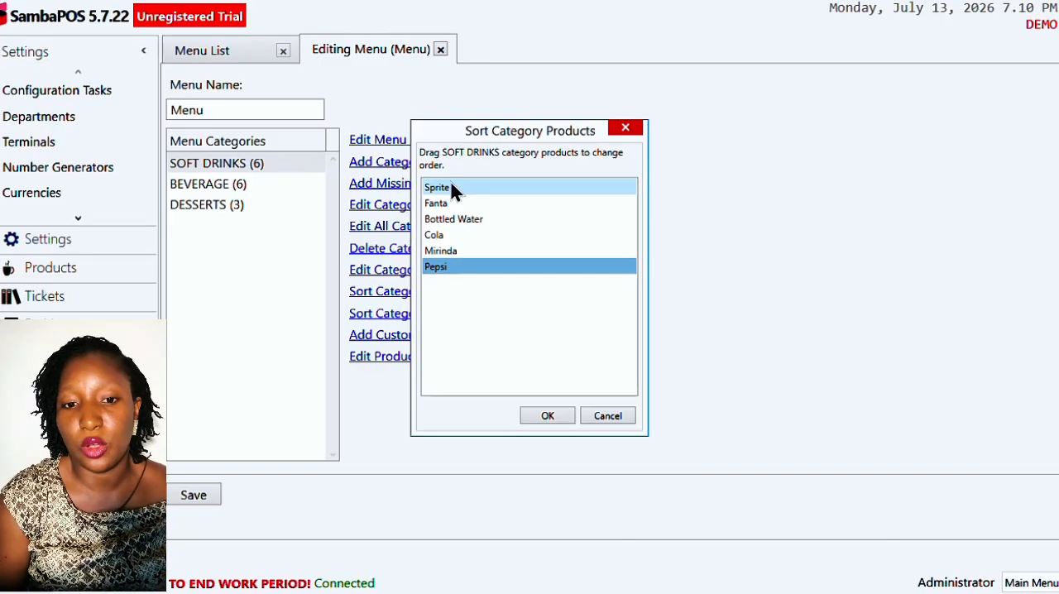
click(447, 207)
drag(445, 211, 445, 267)
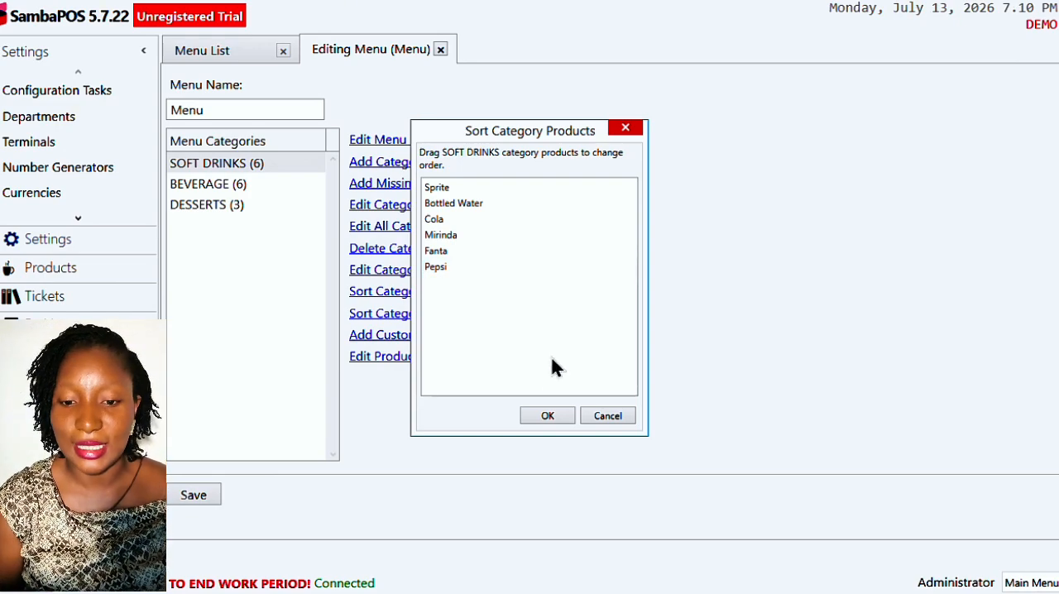
click(547, 416)
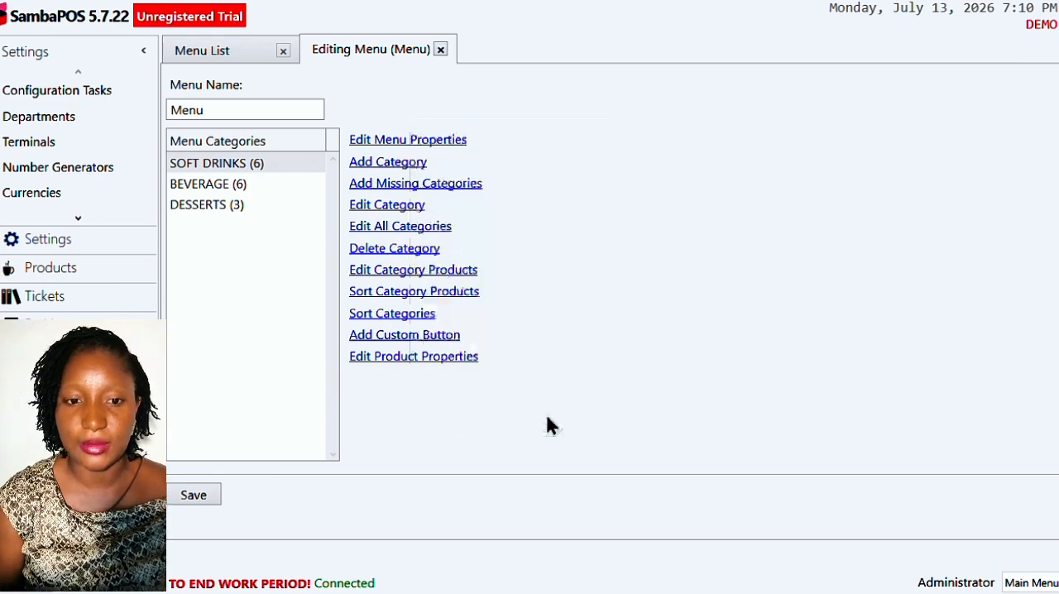
- Reorder the menu categories to BEVERAGE, DESSERTS, SOFT DRINKS and confirm the order
click(401, 320)
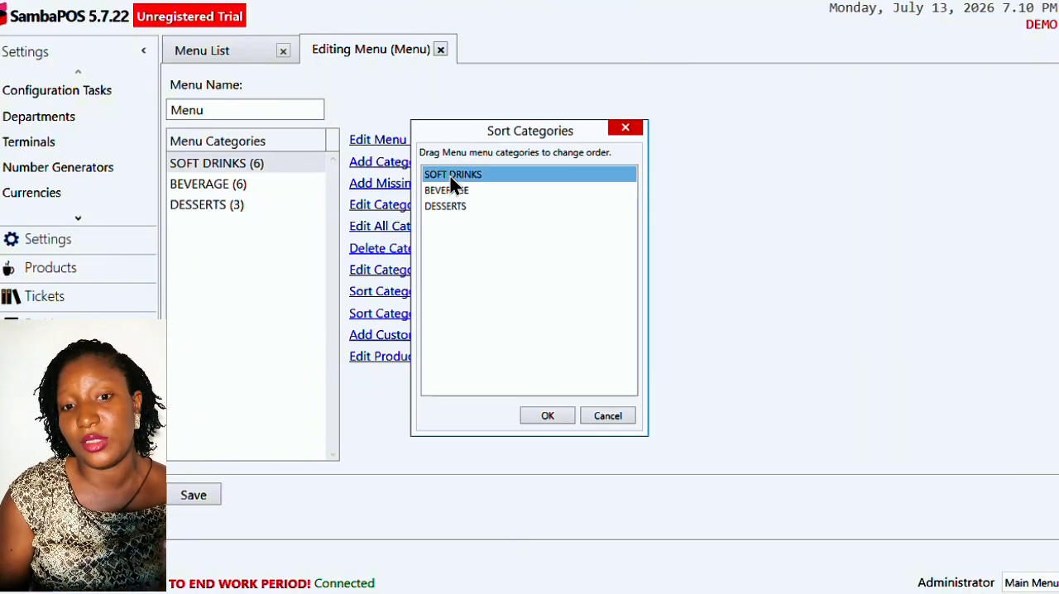
drag(450, 176, 452, 216)
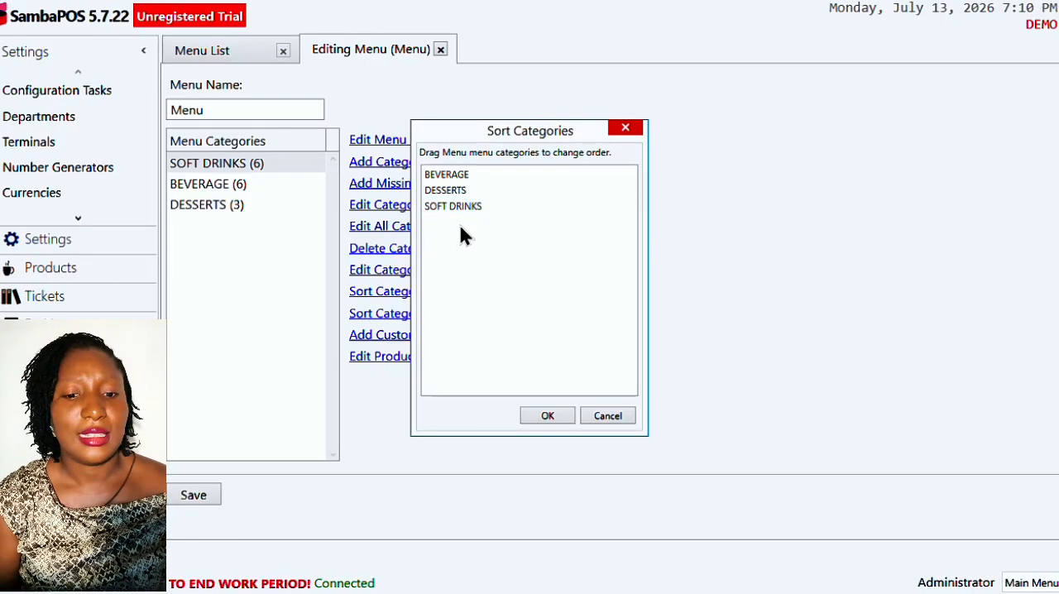
click(547, 416)
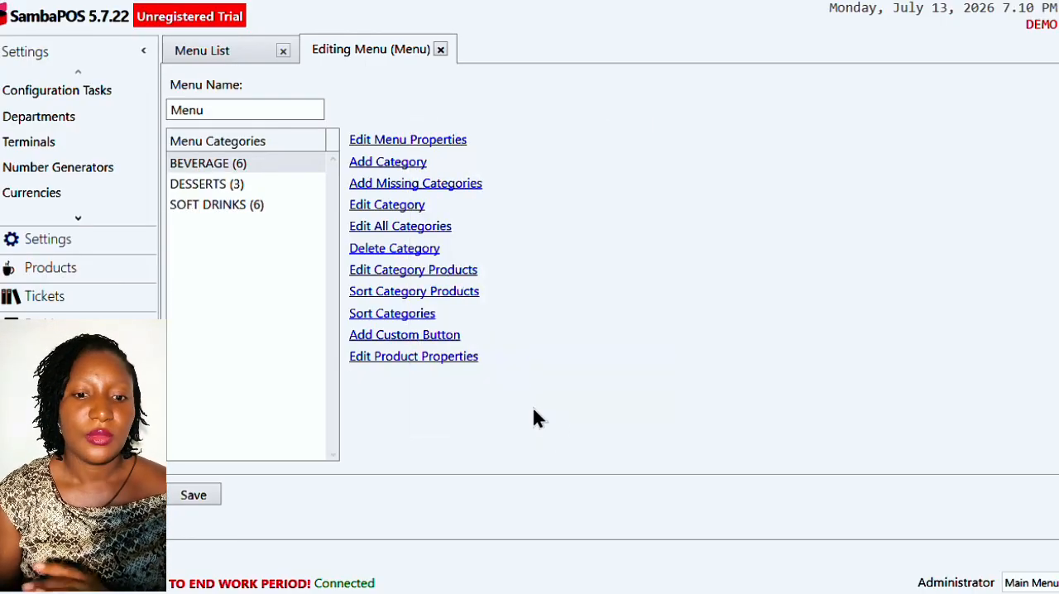
- View the custom button entry form and the BEVERAGE product properties, closing both without changes
click(406, 337)
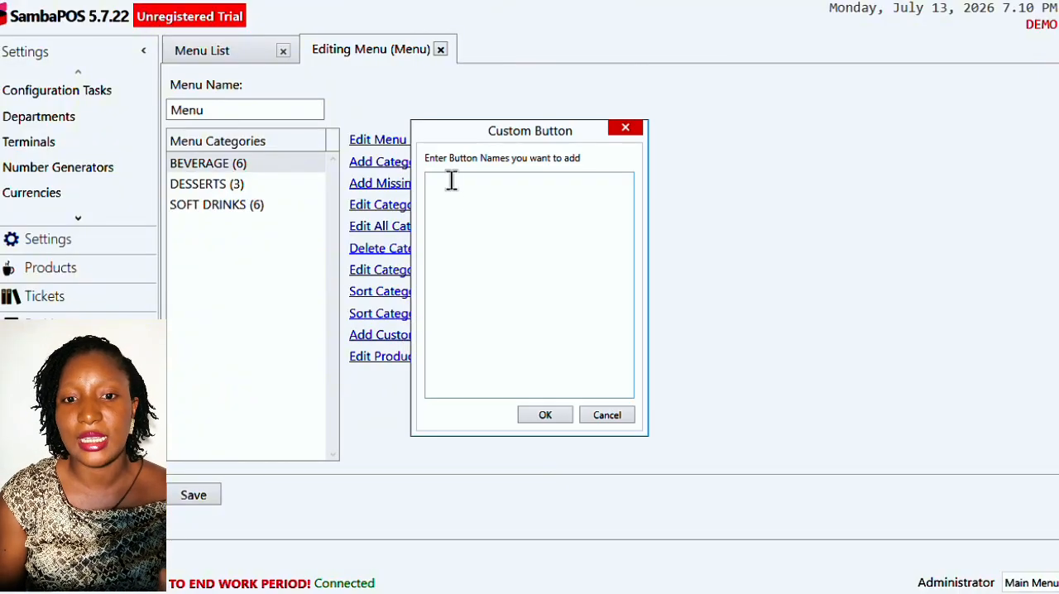
click(546, 228)
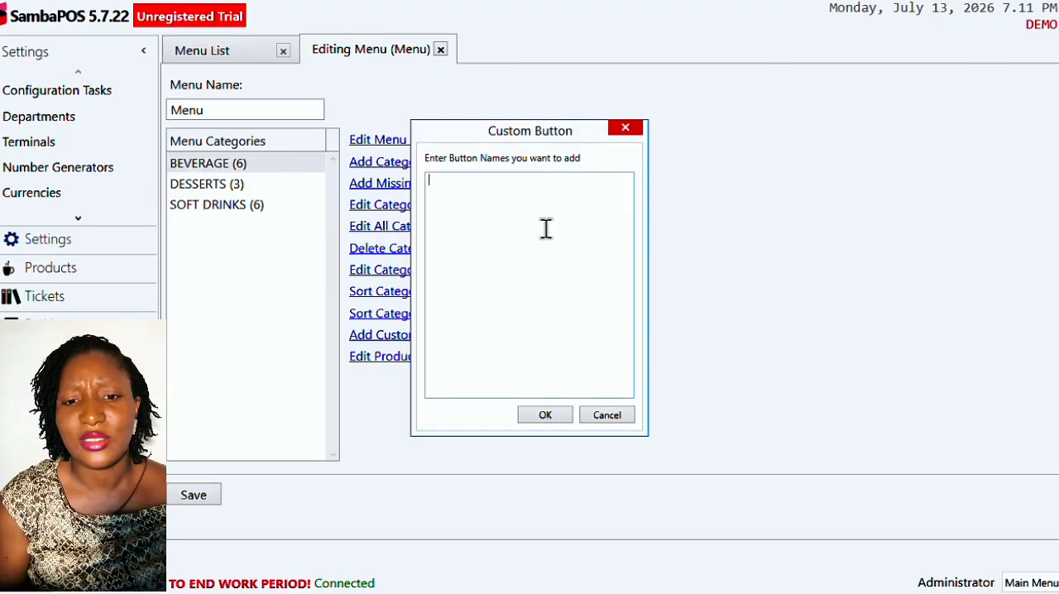
click(627, 128)
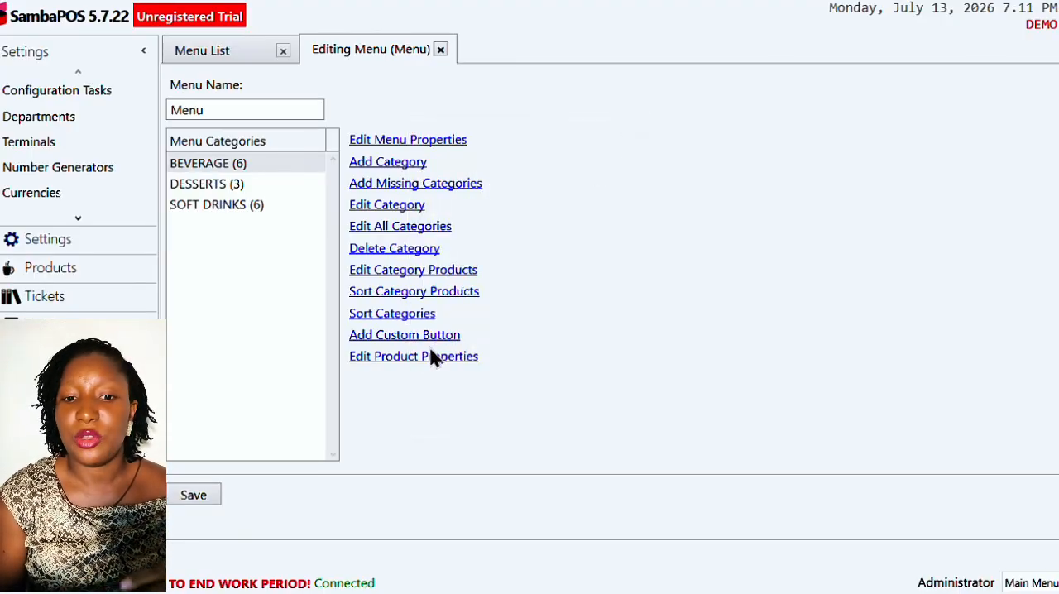
click(422, 359)
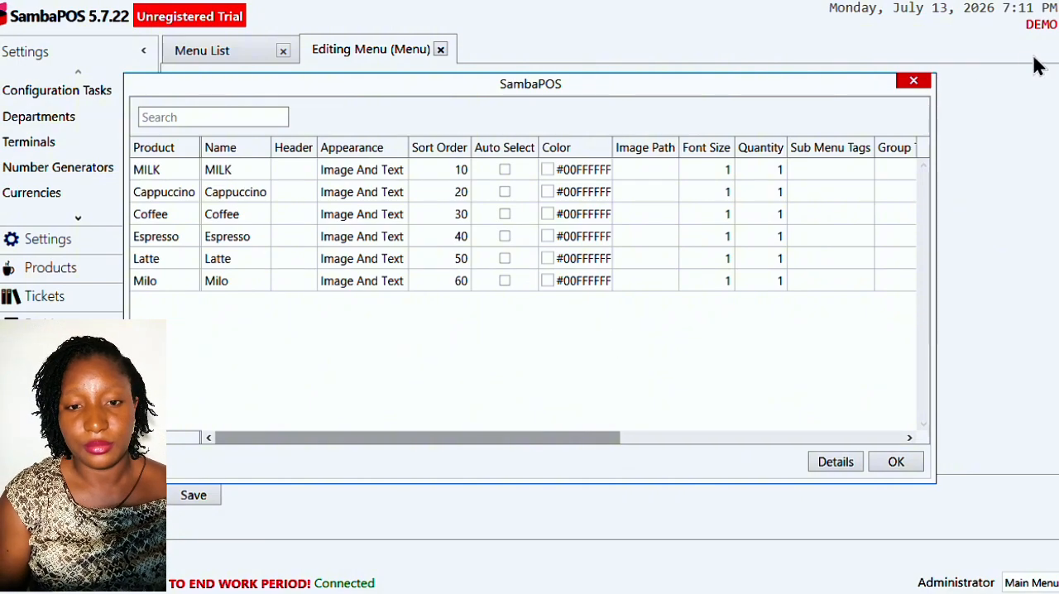
click(916, 83)
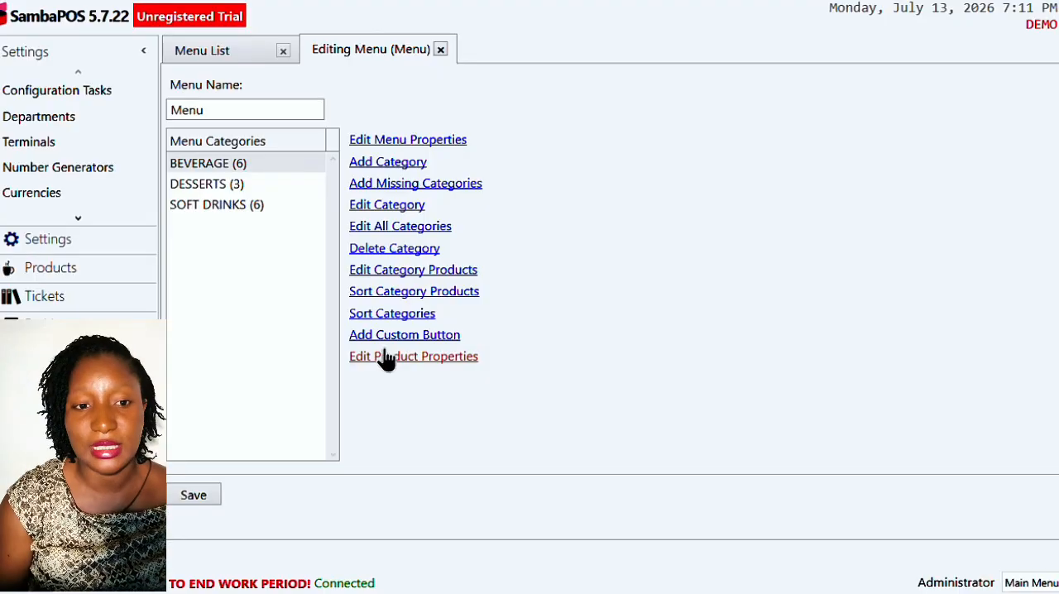
- Open the product properties of the BEVERAGE category and paste the copied image file path as MILK's Image Path
click(231, 168)
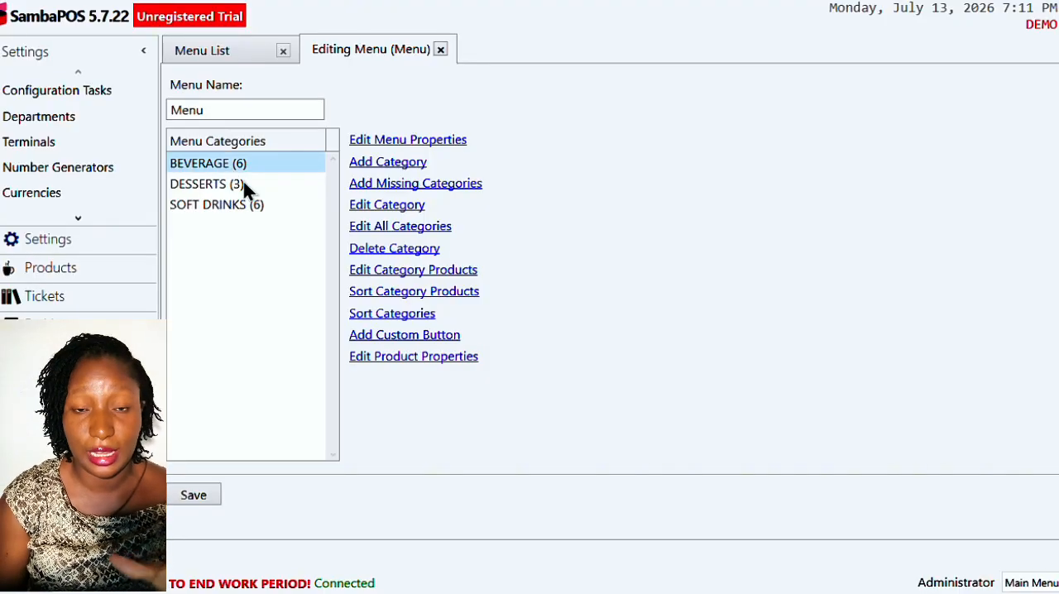
click(414, 358)
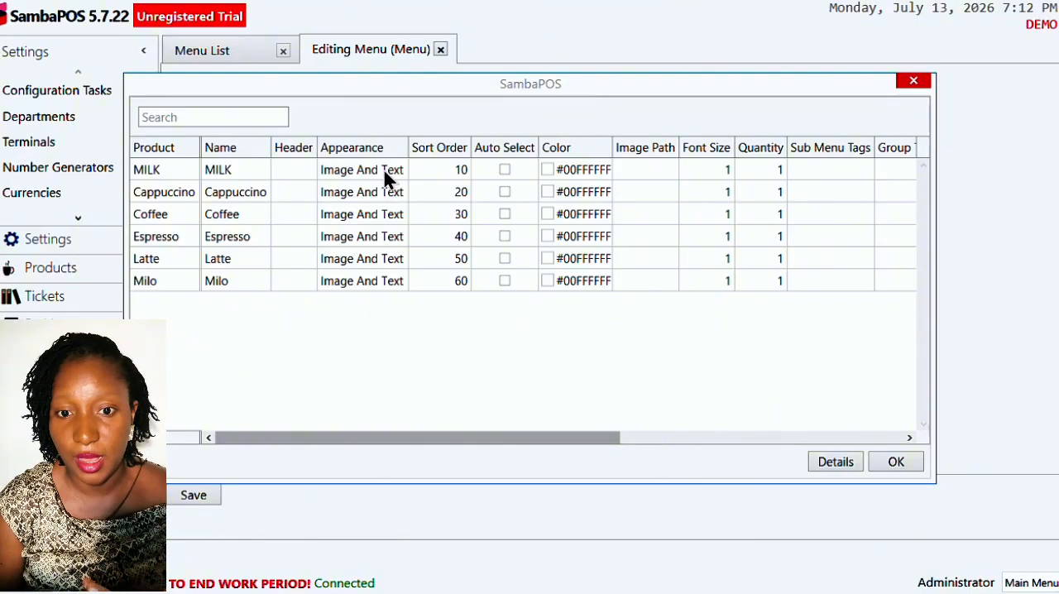
click(657, 173)
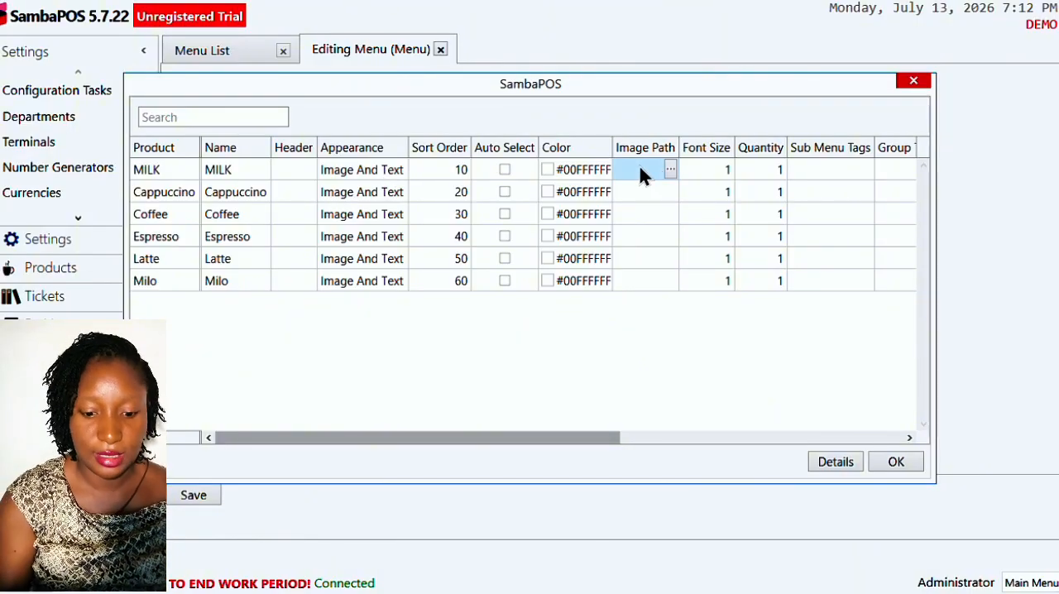
key(ctrl+v)
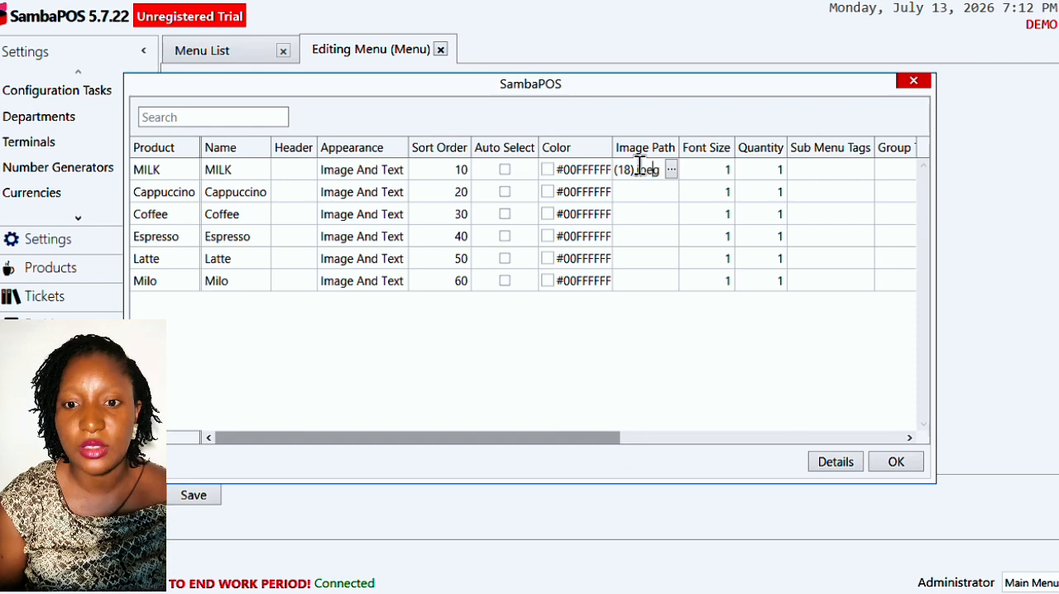
- Remove the leading quotation mark from MILK's image path so it starts with C:\Users
key(Left)
key(Left)
key(Left)
key(Left)
key(Left)
key(Left)
key(Left)
key(Left)
key(Left)
key(Left)
key(Left)
key(Left)
key(Left)
key(Left)
key(Left)
key(Left)
key(Left)
key(Left)
key(Left)
key(Left)
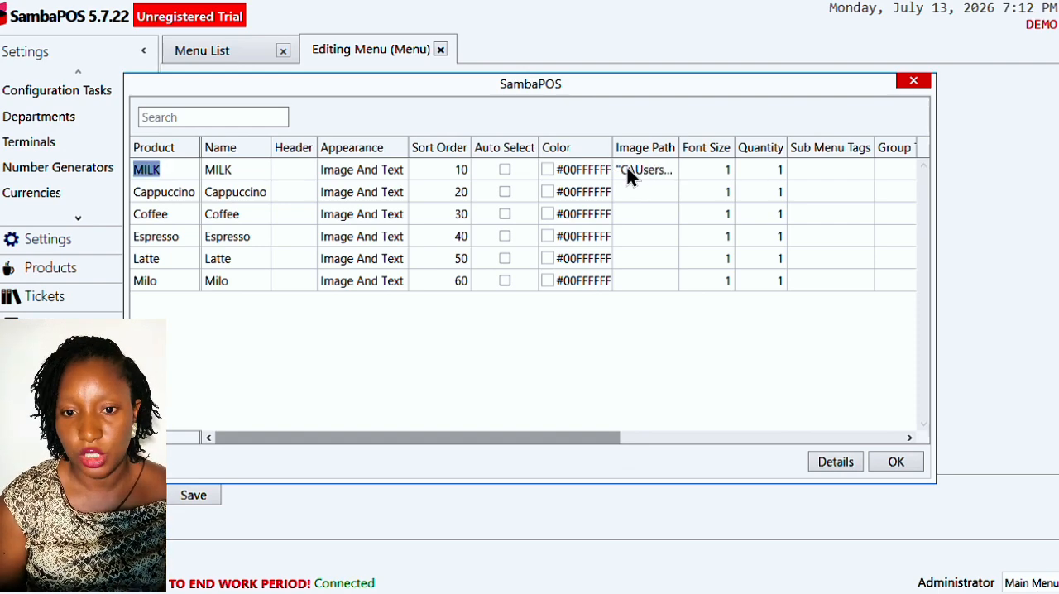
click(627, 169)
click(627, 169)
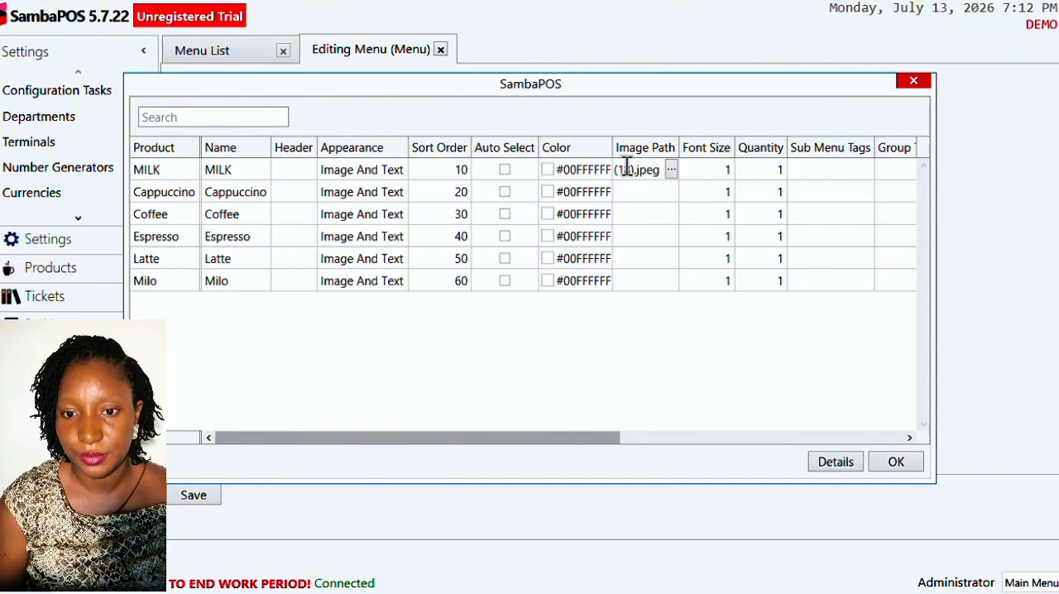
key(Left)
key(Left)
key(Left)
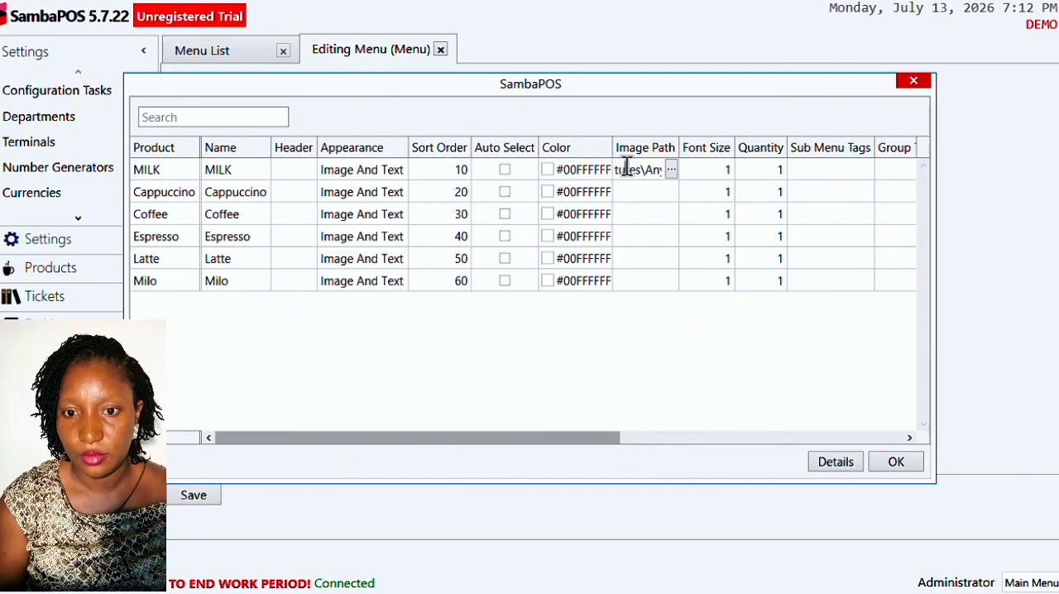
key(Left)
key(Left)
key(Left)
key(Left)
key(Left)
key(Left)
key(Left)
key(Left)
key(Left)
key(Left)
key(Left)
key(Left)
key(Left)
key(Left)
key(Left)
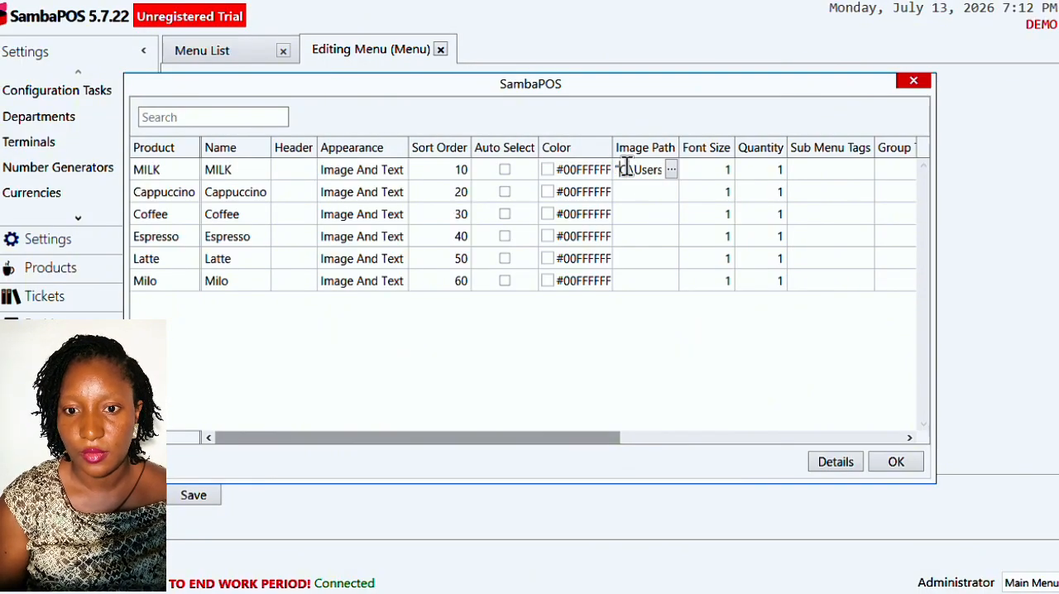
key(Delete)
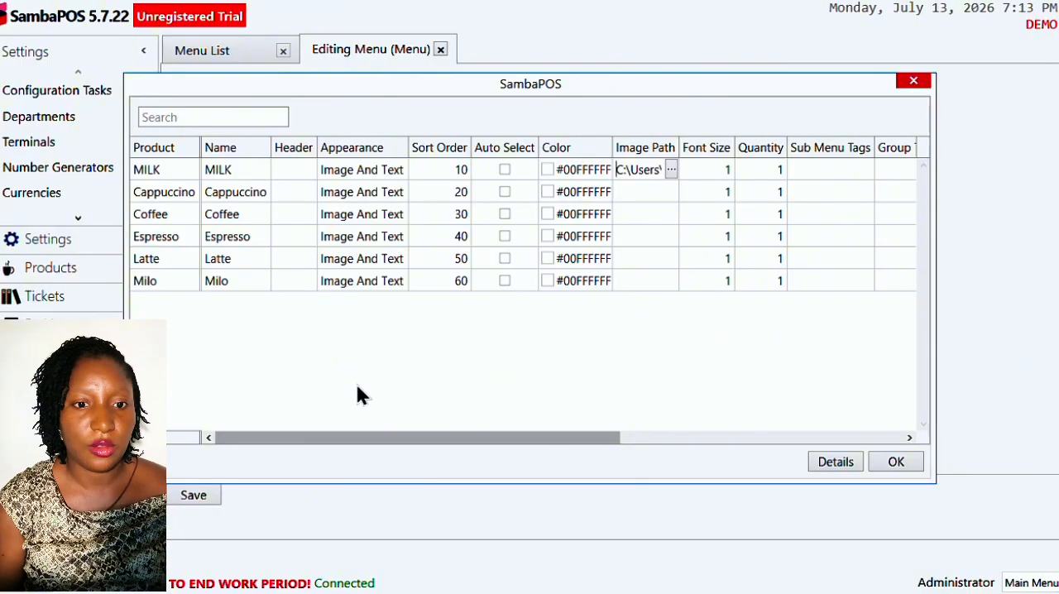
click(389, 439)
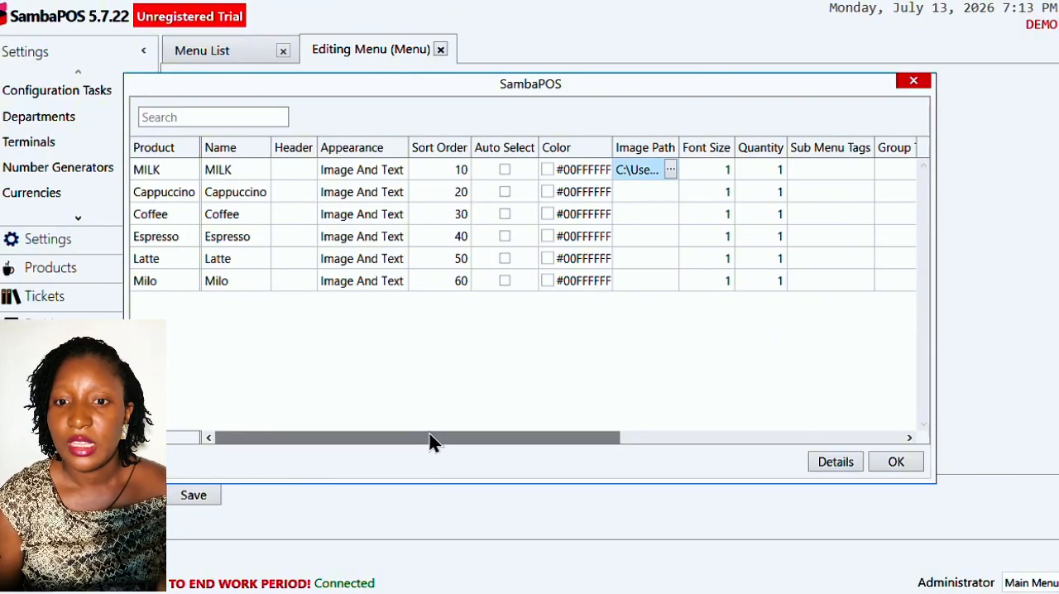
- Confirm the BEVERAGE product property edits and save the menu, and return to the POS
drag(430, 440, 721, 448)
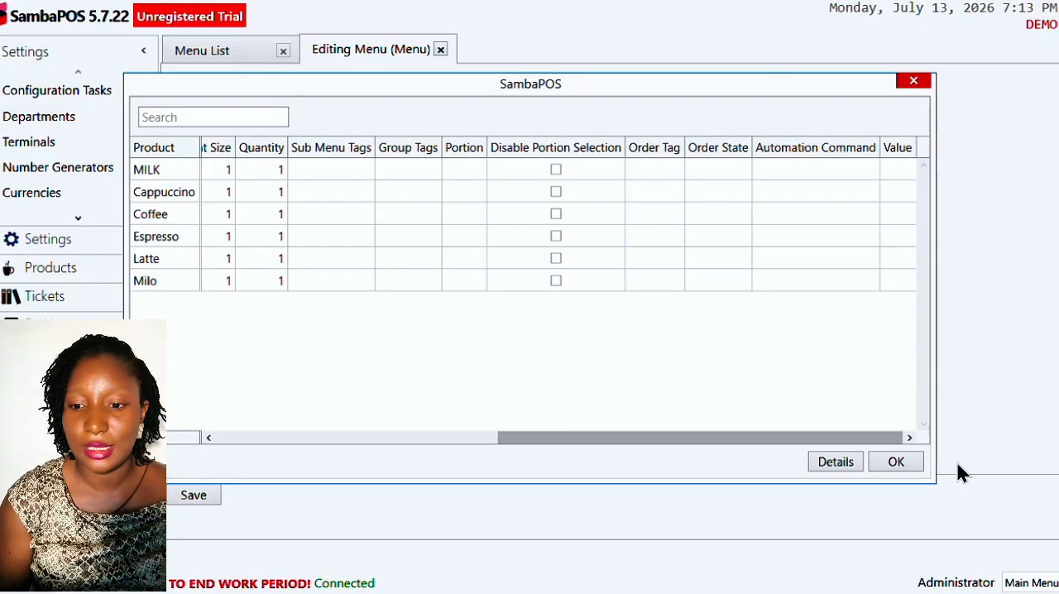
click(900, 464)
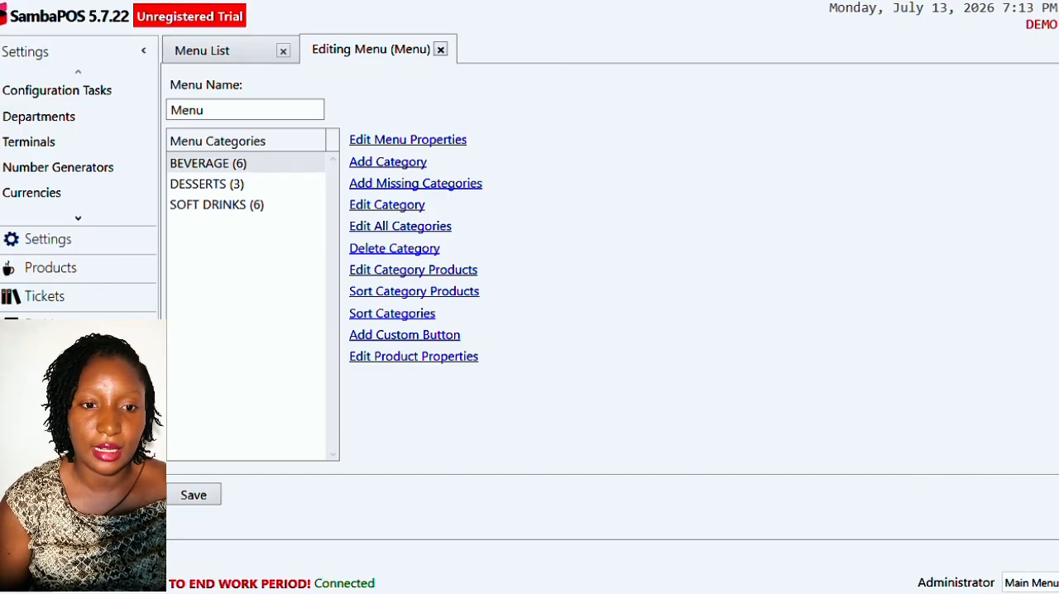
click(198, 497)
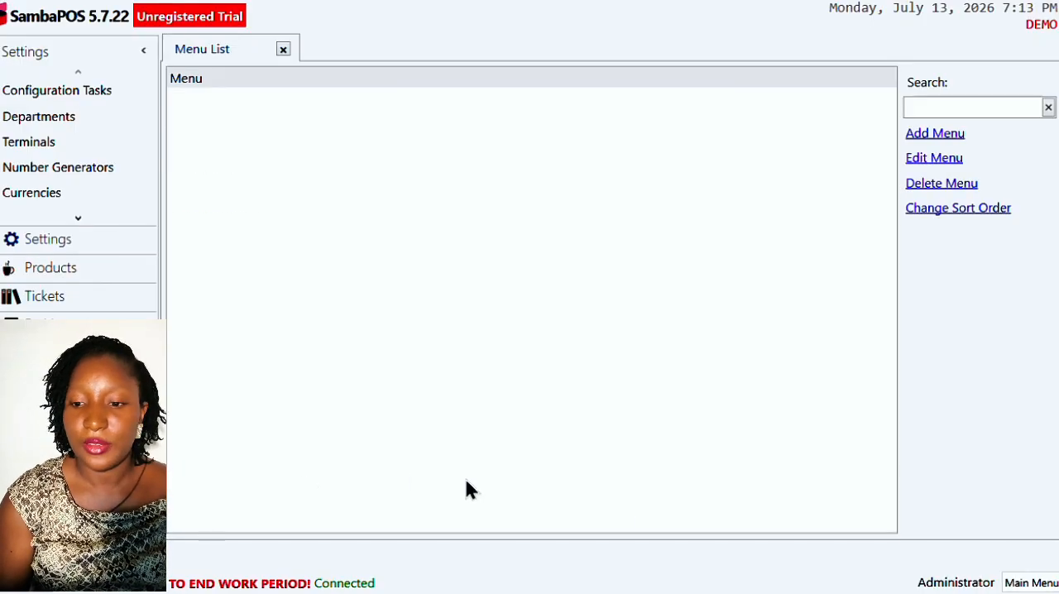
click(1029, 584)
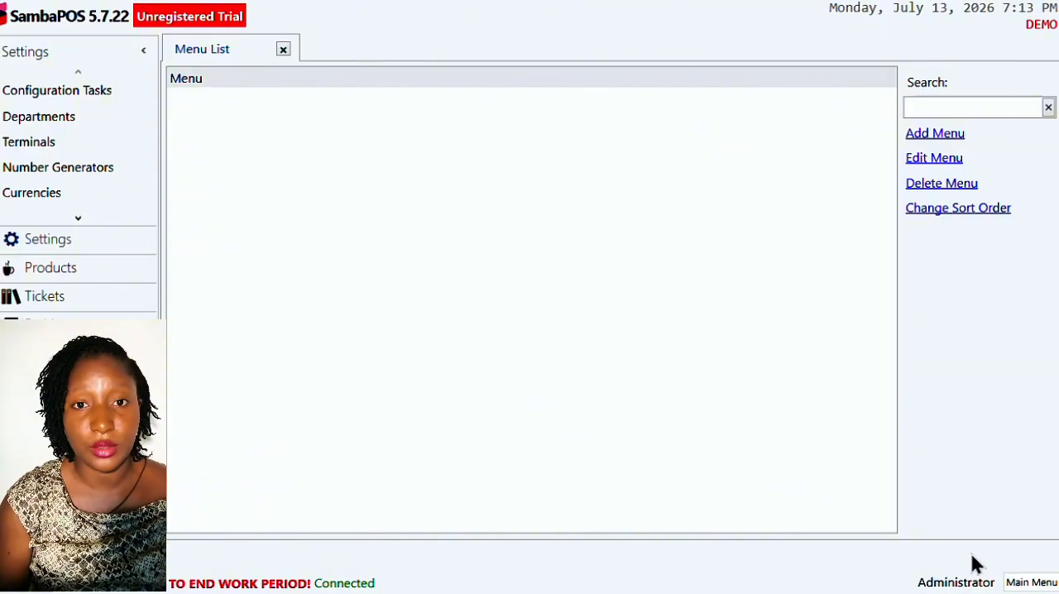
click(502, 107)
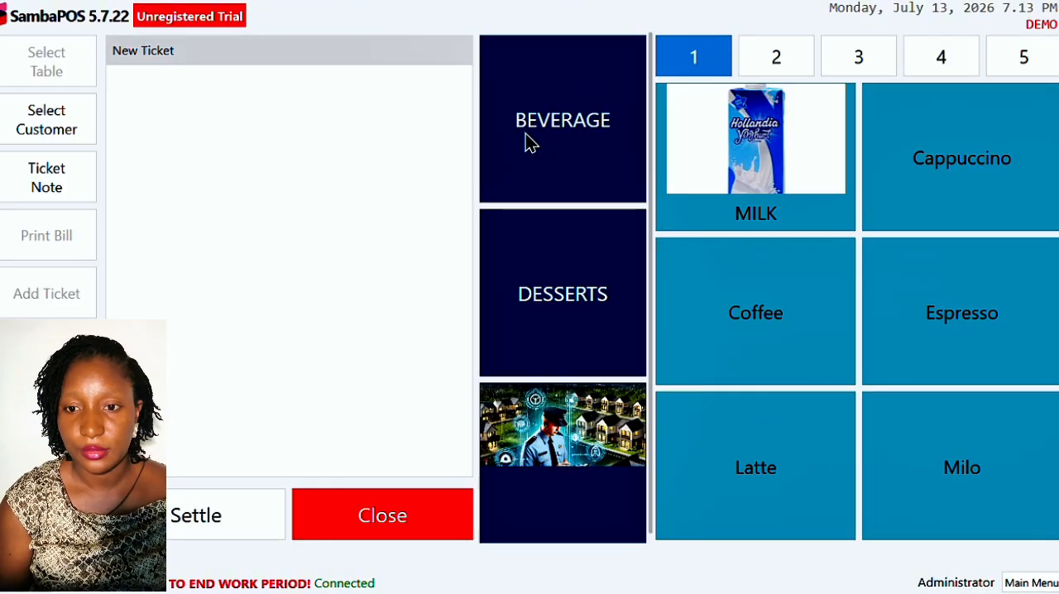